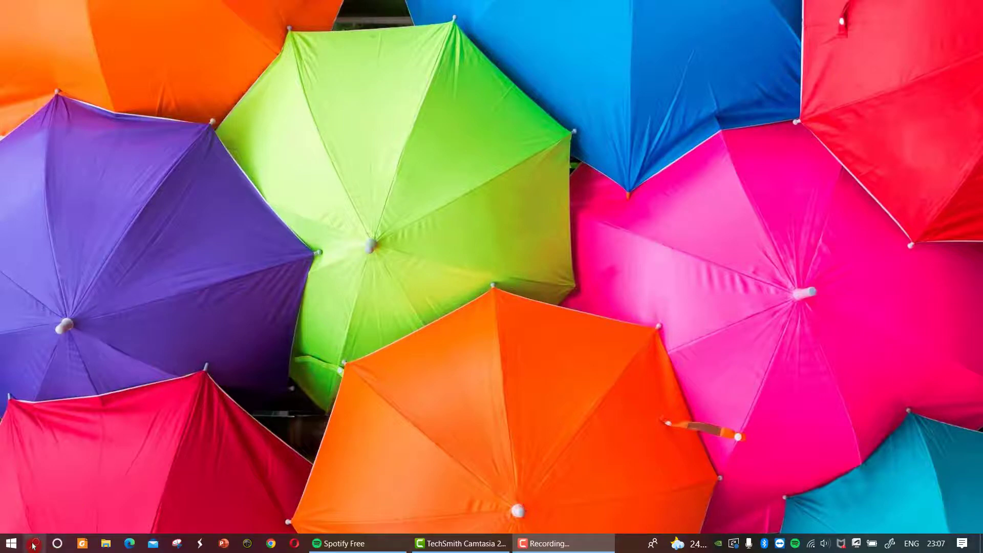
Launch STAAD.Pro and start a new project.
text(STAAD)
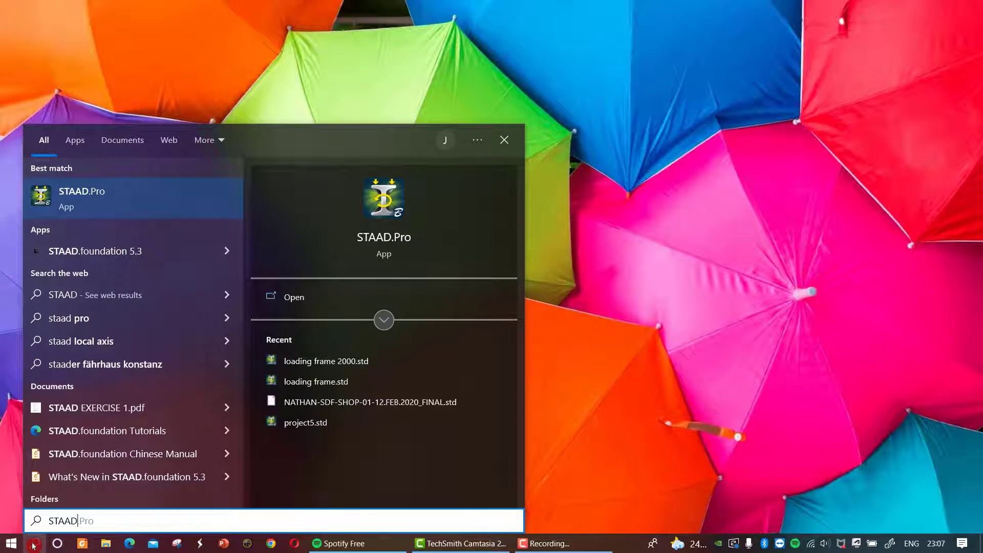
click(129, 201)
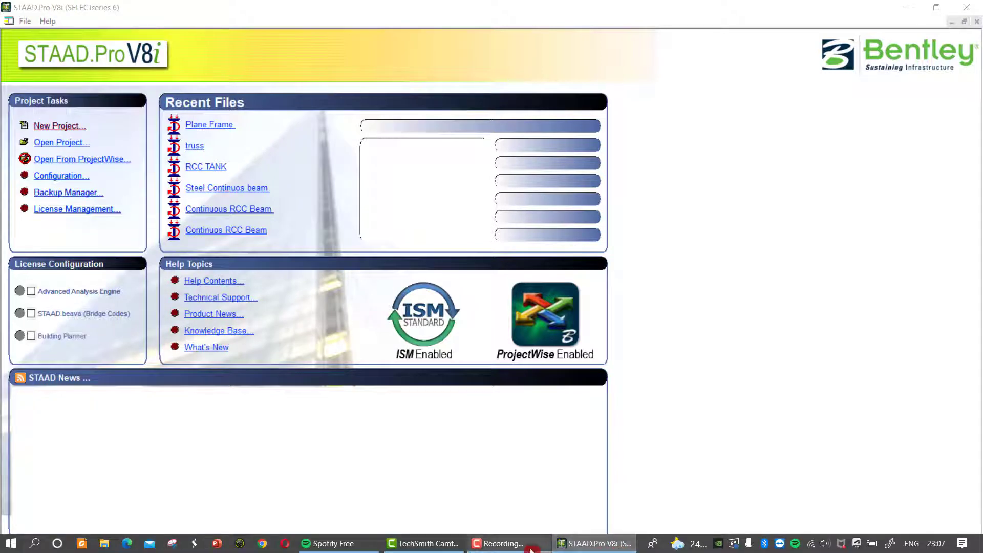
click(502, 546)
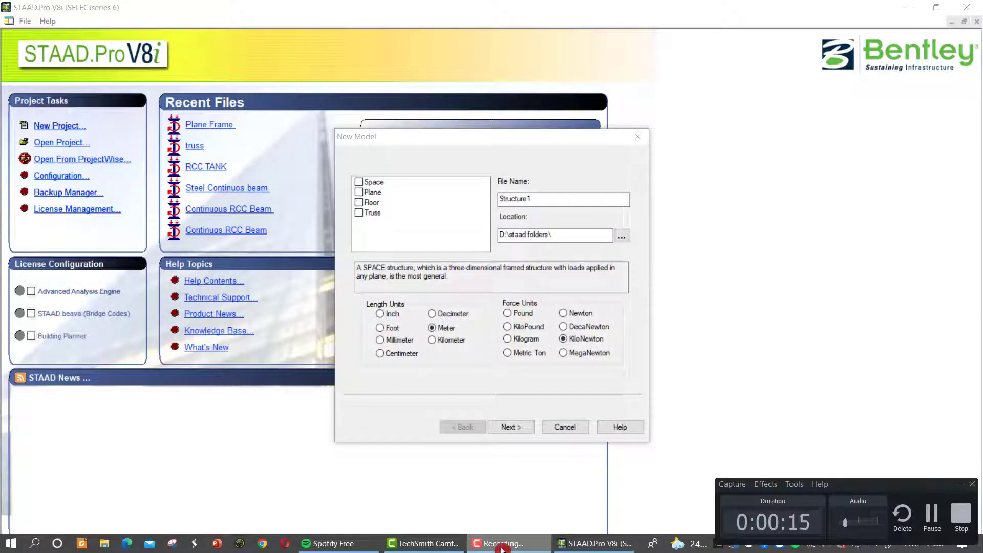
click(502, 546)
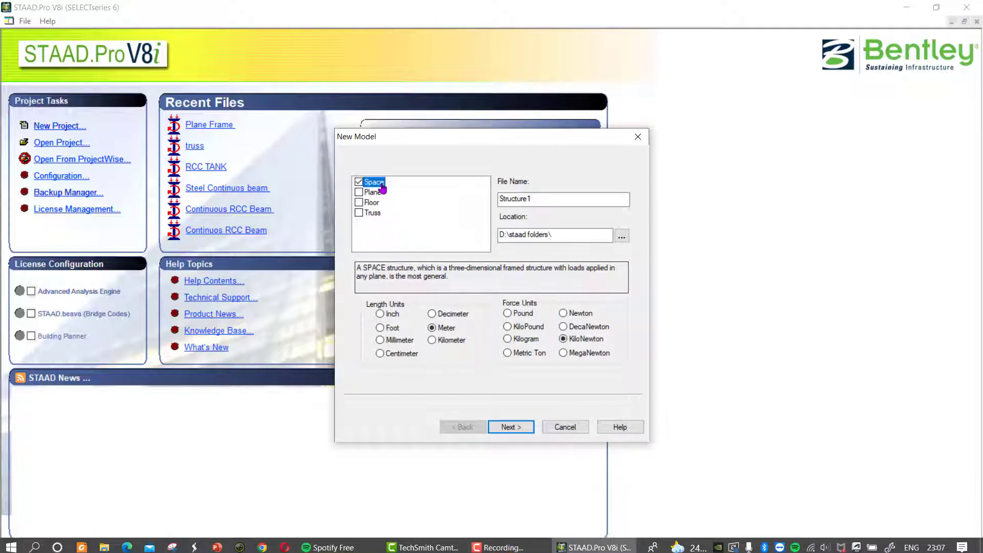
Create a Space model named 3D FRAME and choose to begin building it in the Structure Wizard.
double_click(547, 202)
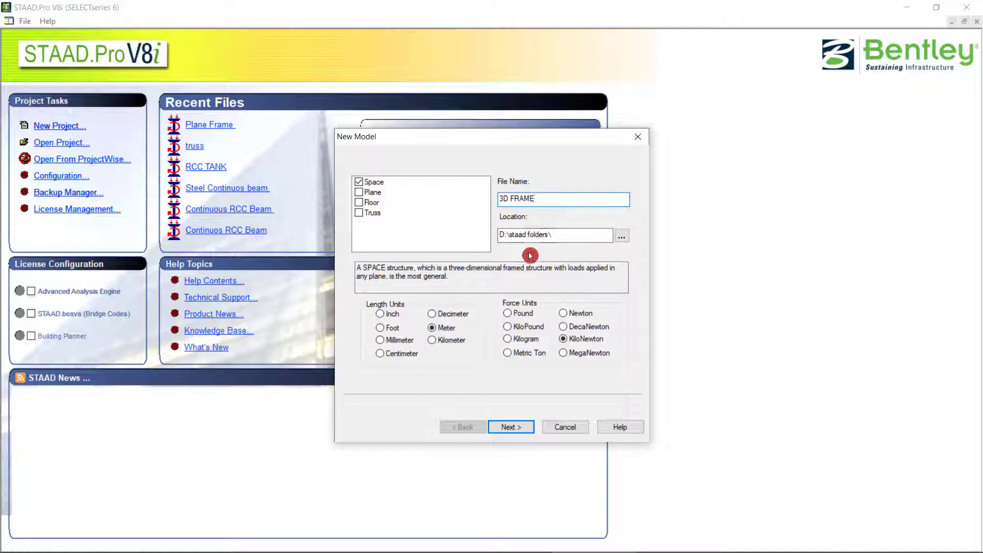
click(517, 430)
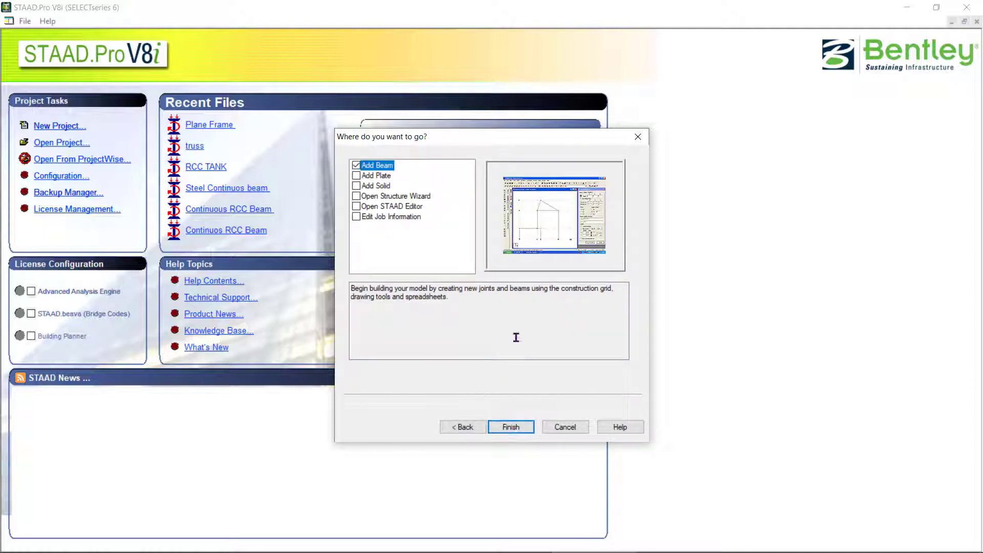
click(405, 198)
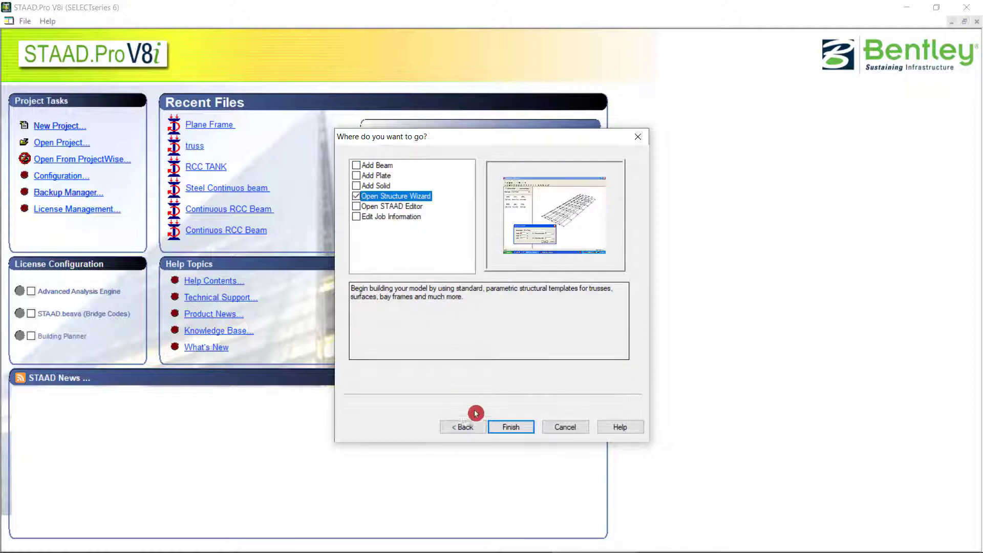
click(511, 428)
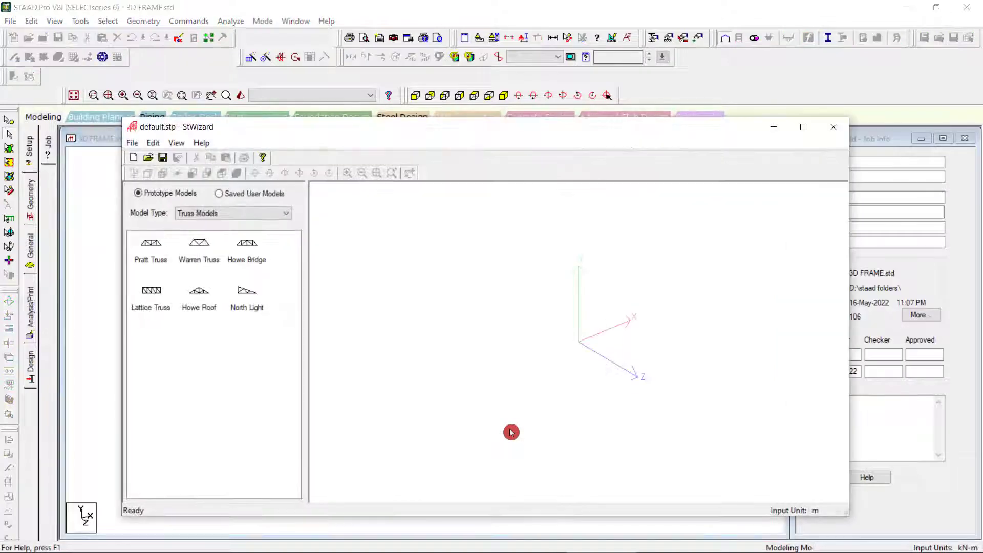
Generate a Bay Frame from the frame models, 12 m long, 15 m high and 12 m wide, with 4, 5 and 4 bays respectively.
click(218, 218)
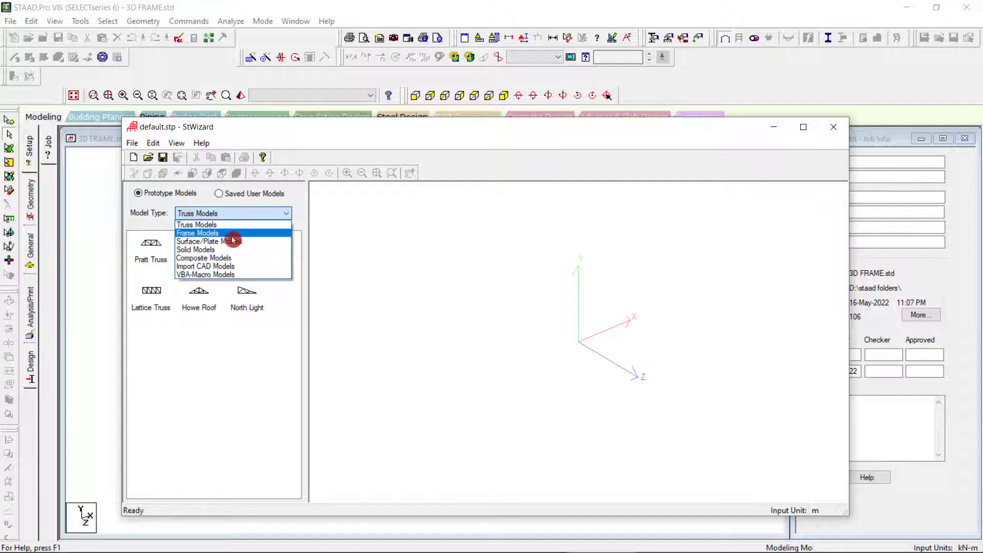
click(234, 234)
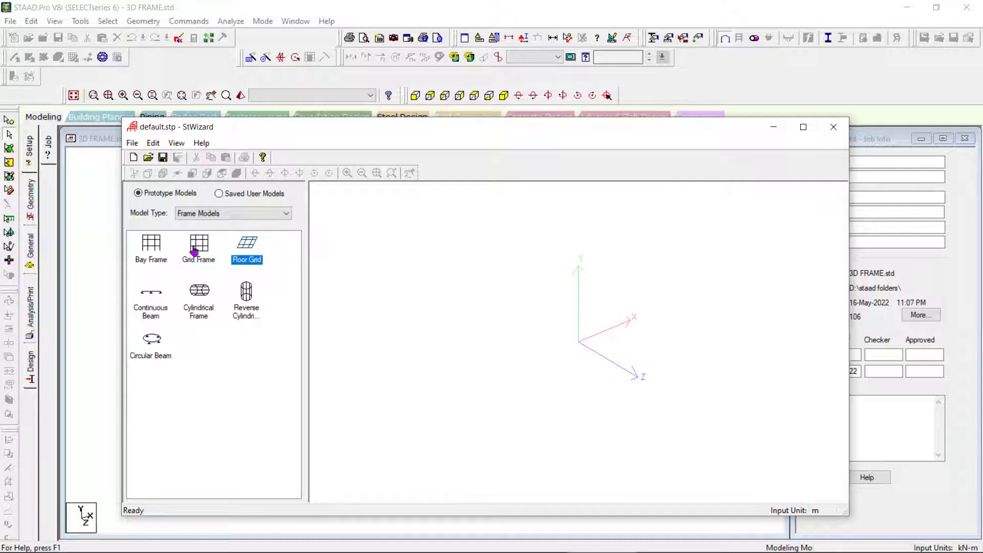
click(152, 251)
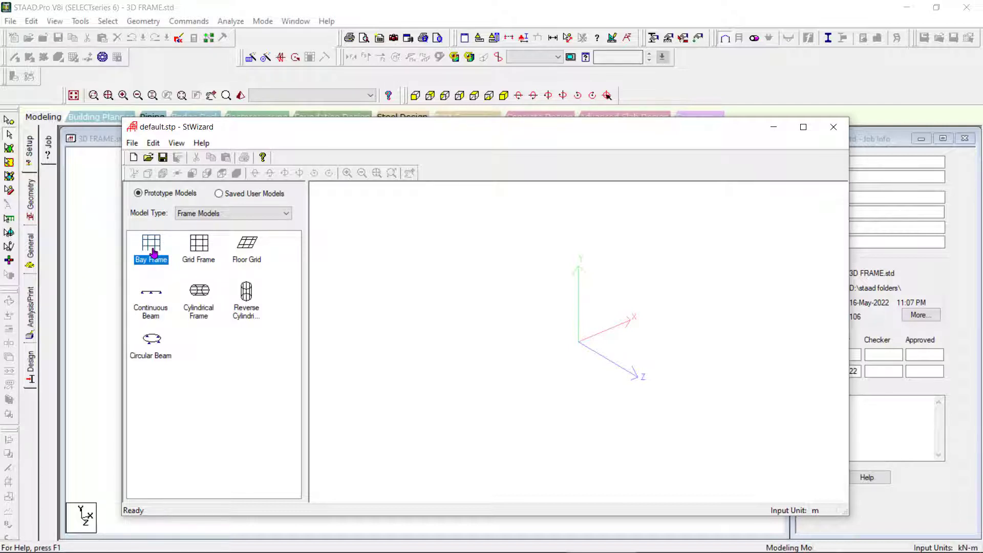
double_click(154, 252)
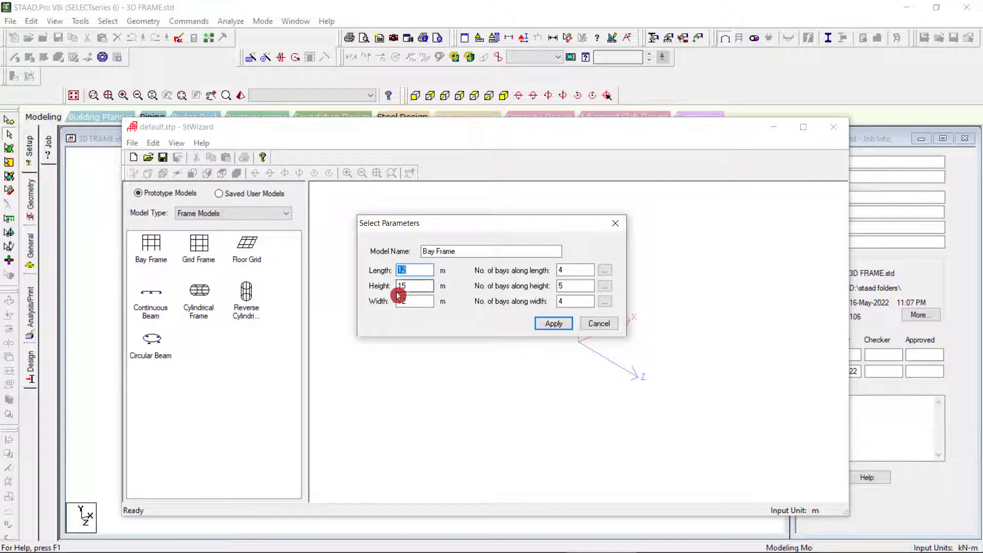
drag(412, 288, 389, 285)
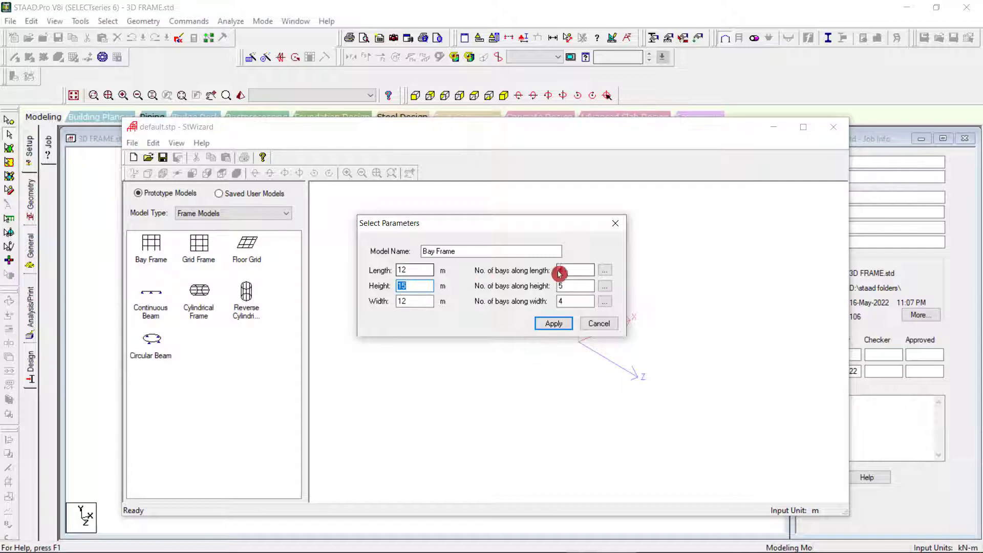
click(577, 270)
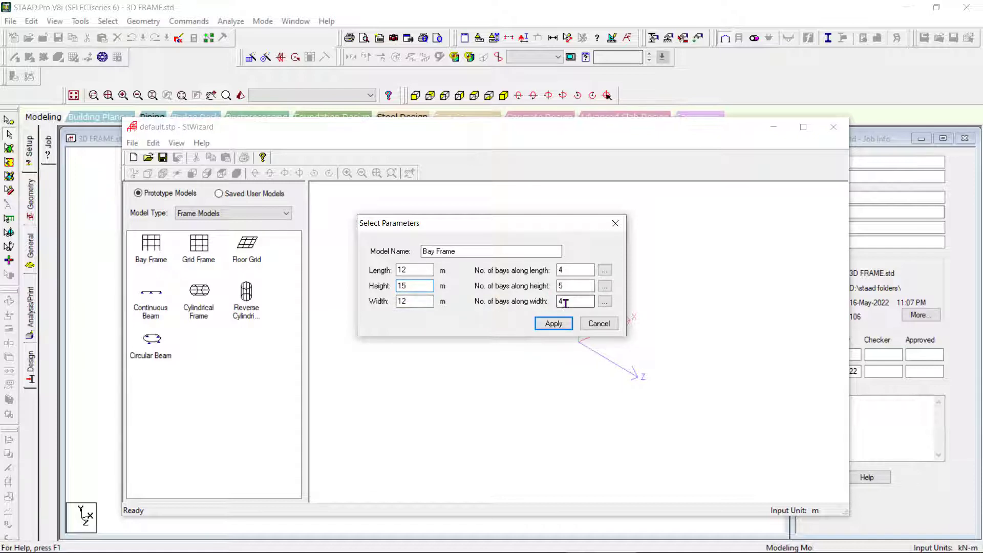
click(548, 324)
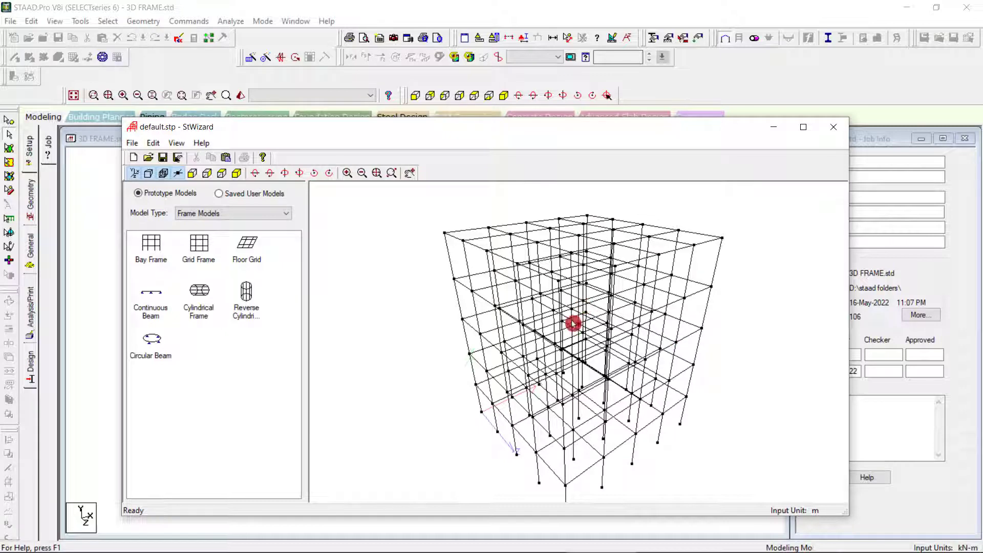
Merge the generated bay frame into the STAAD.Pro model with X, Y and Z offsets of 0 m.
click(164, 145)
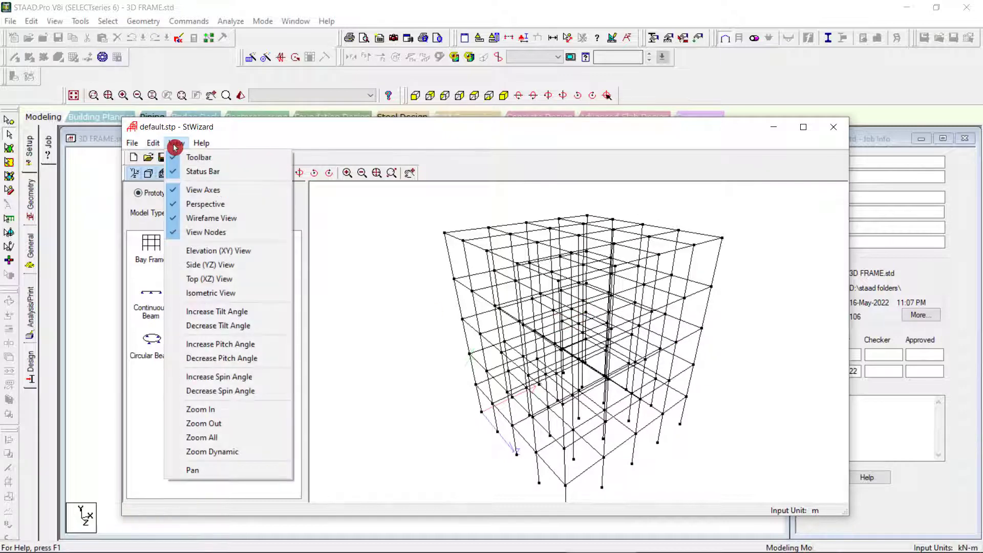
mouse_move(159, 148)
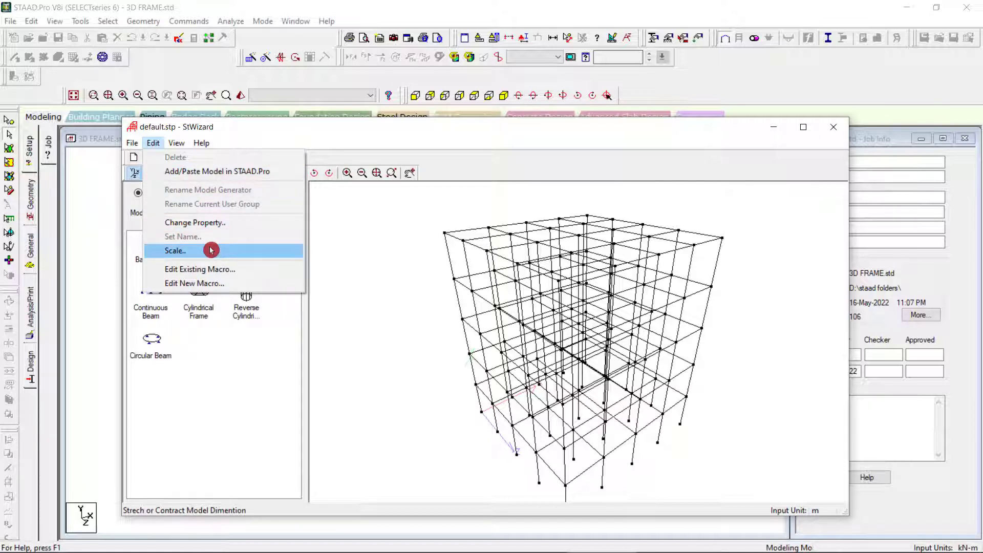
click(181, 148)
click(132, 142)
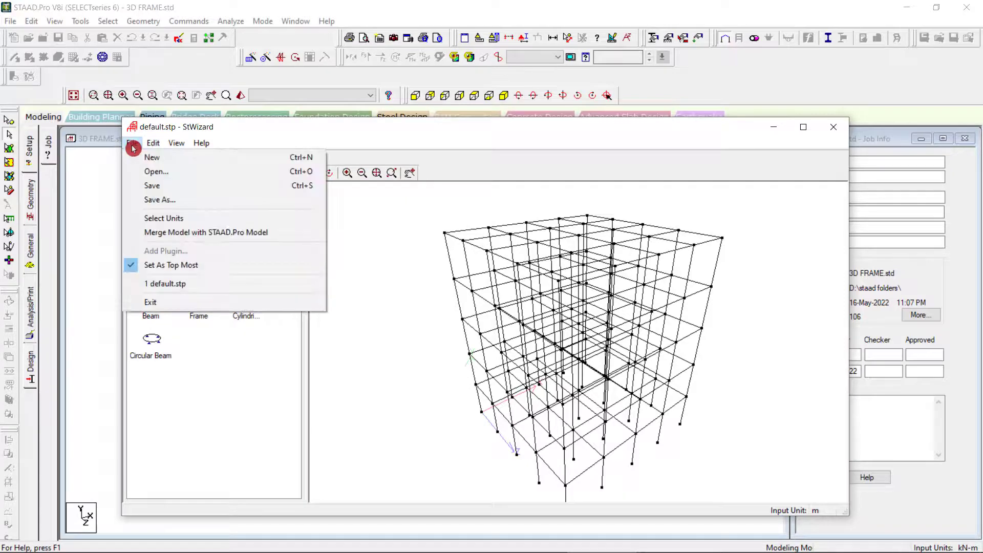
click(156, 234)
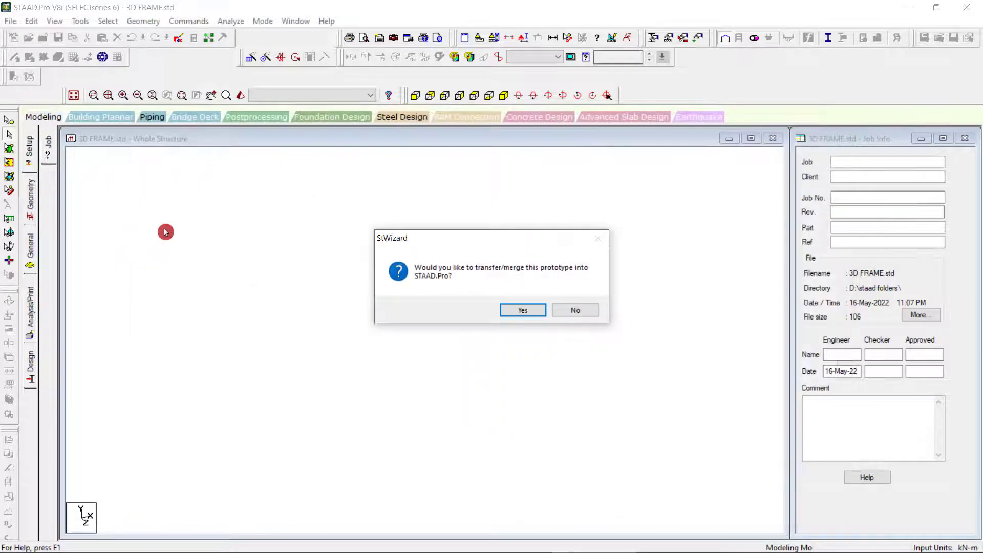
click(517, 311)
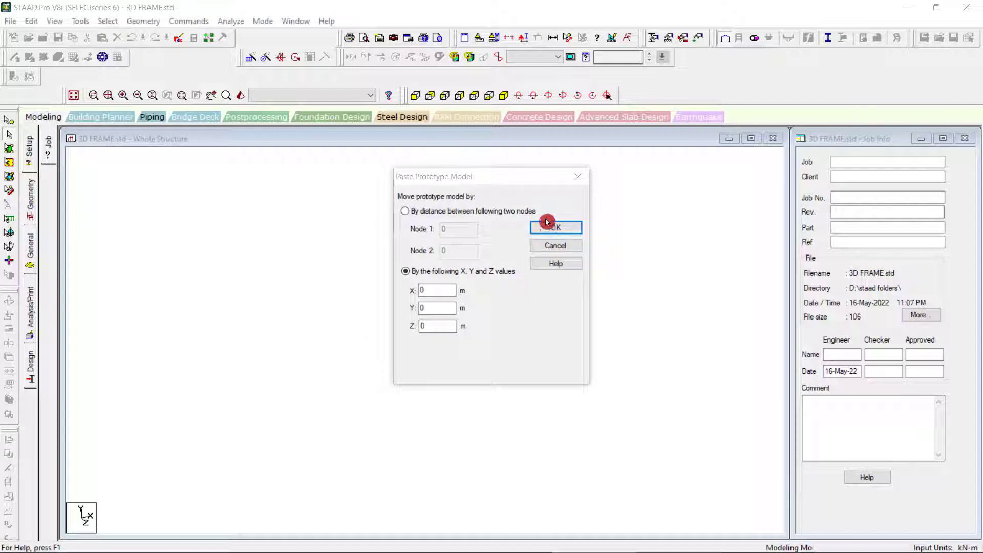
click(544, 231)
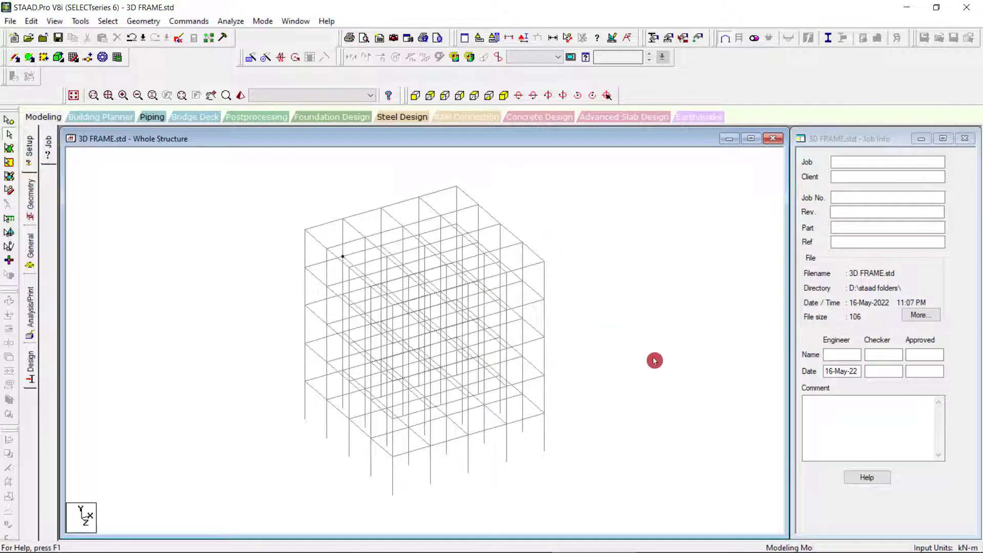
Select all members of the frame and clear the selection.
drag(635, 344, 645, 496)
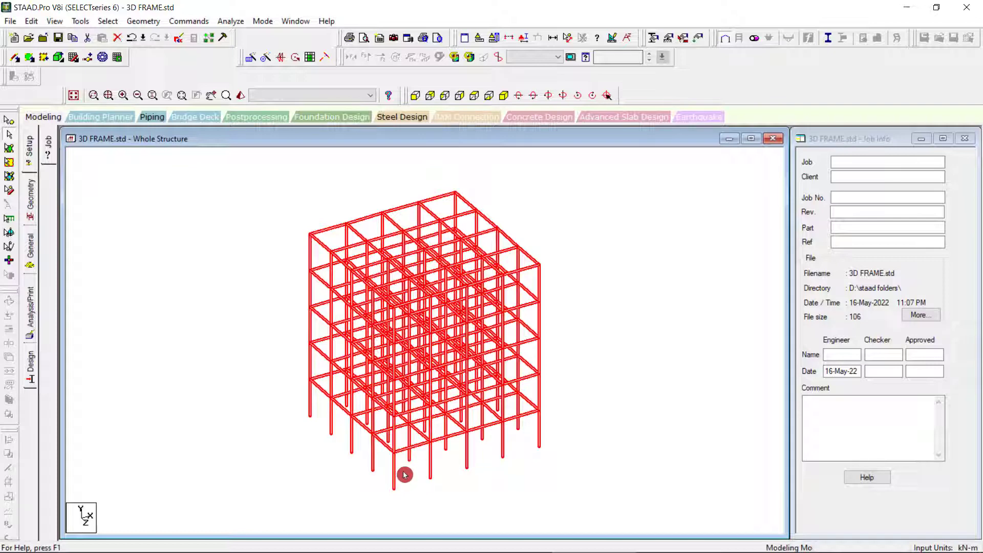
click(597, 458)
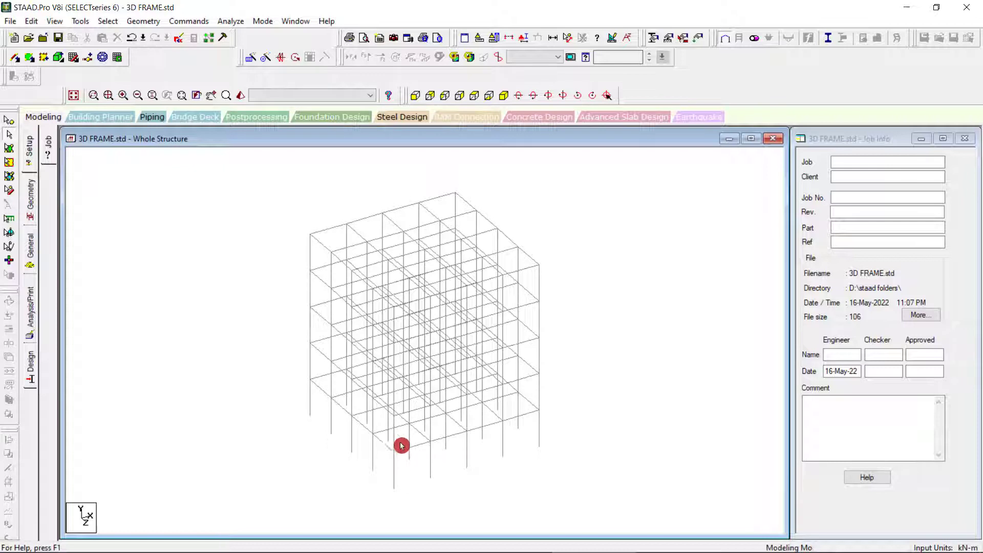
drag(440, 477, 476, 469)
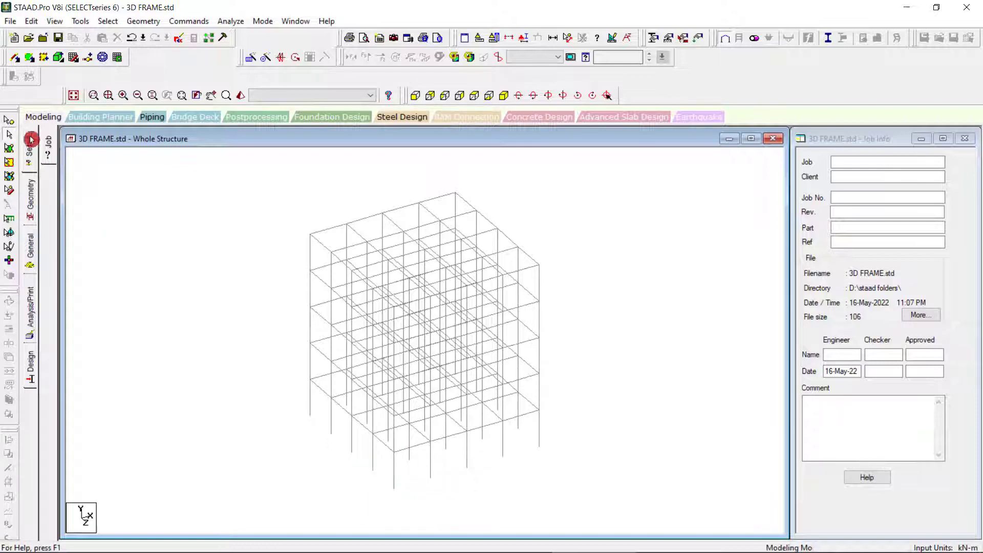
Select the lowest-storey columns in front view and one corner column line in isometric view, clearing each selection.
click(414, 96)
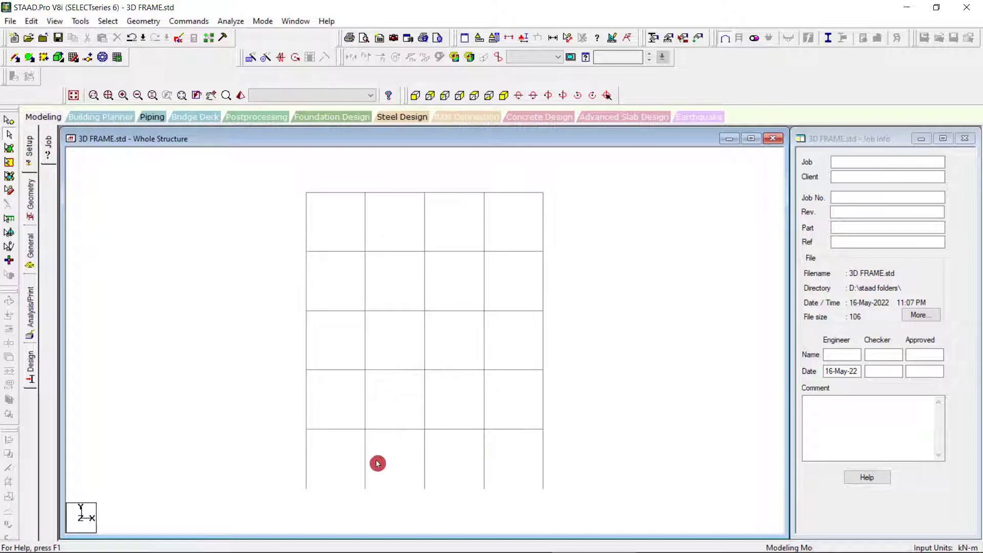
drag(267, 500, 600, 448)
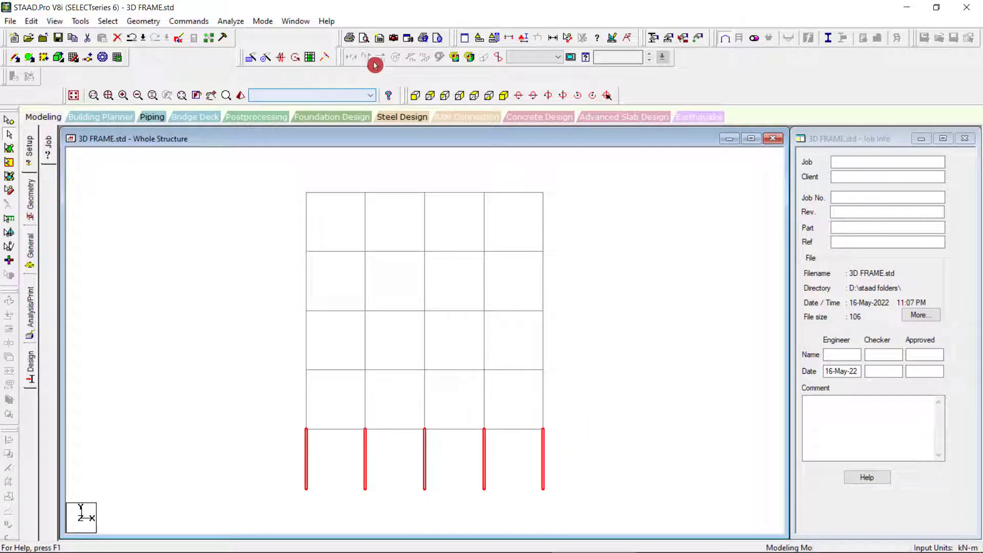
click(504, 96)
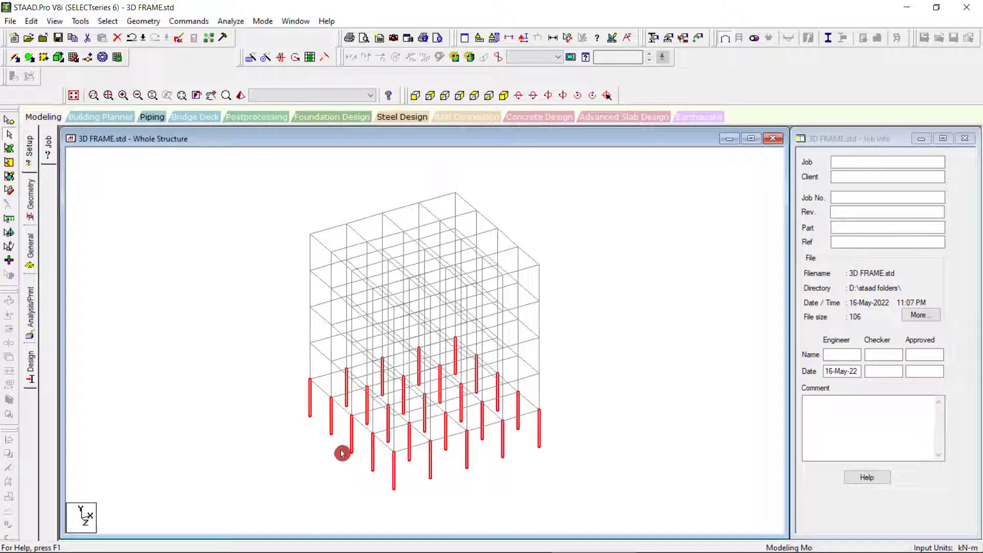
click(283, 418)
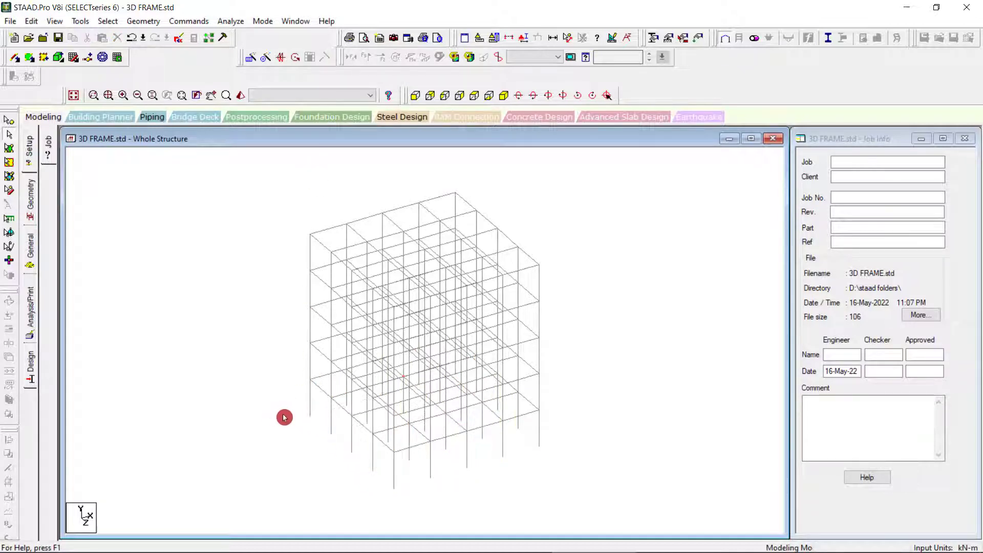
drag(292, 202, 312, 428)
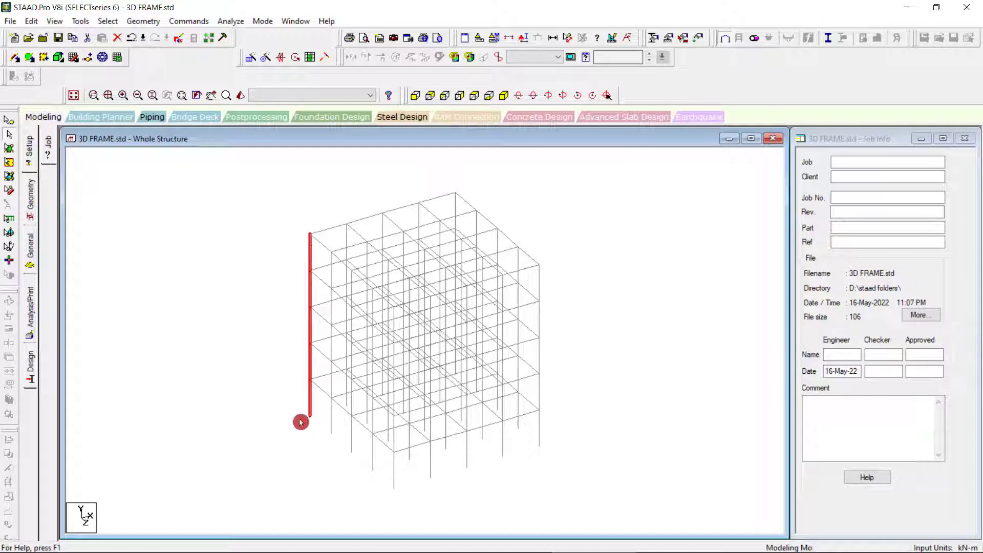
click(263, 408)
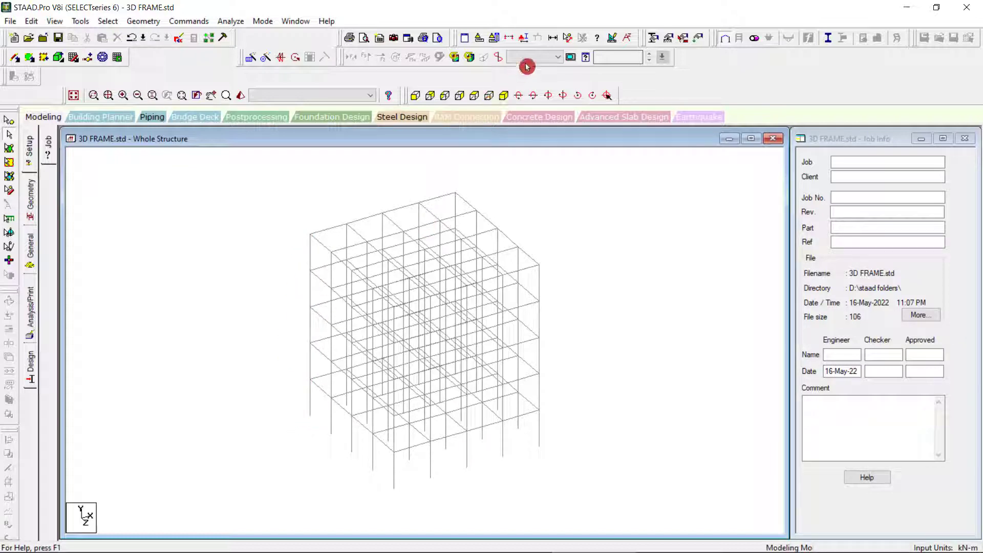
Display the dimensions of all members in the view and examine the bay and storey lengths.
click(555, 39)
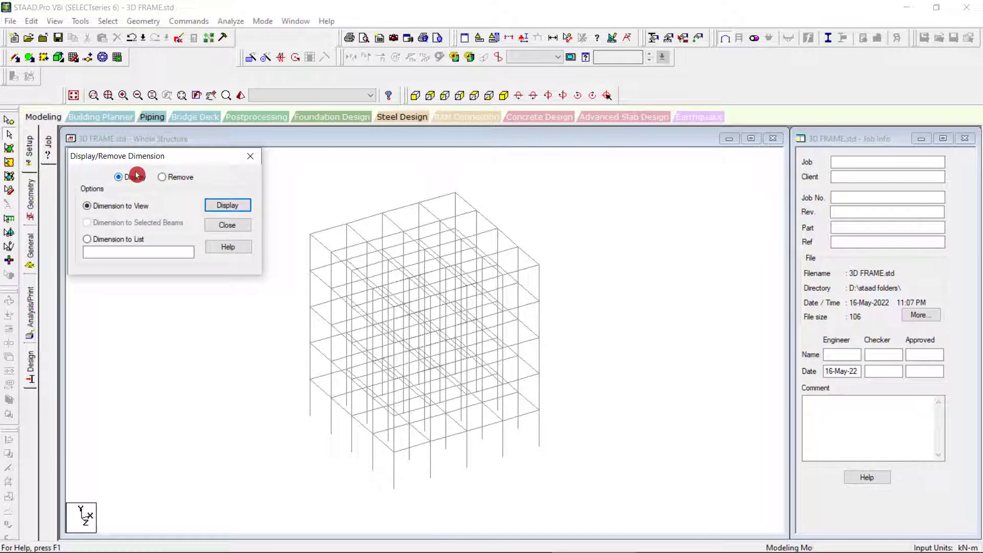
click(229, 205)
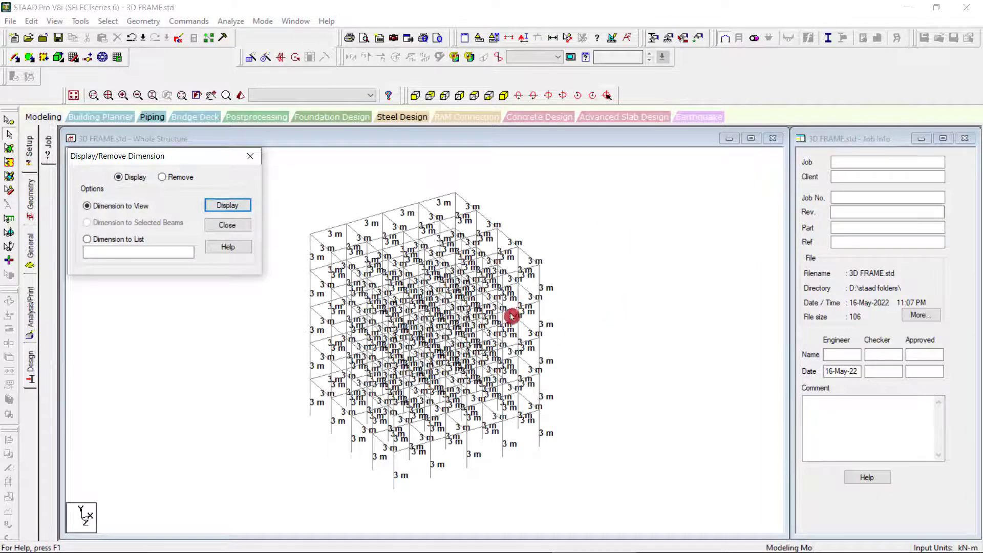
scroll(420, 516, up, 1)
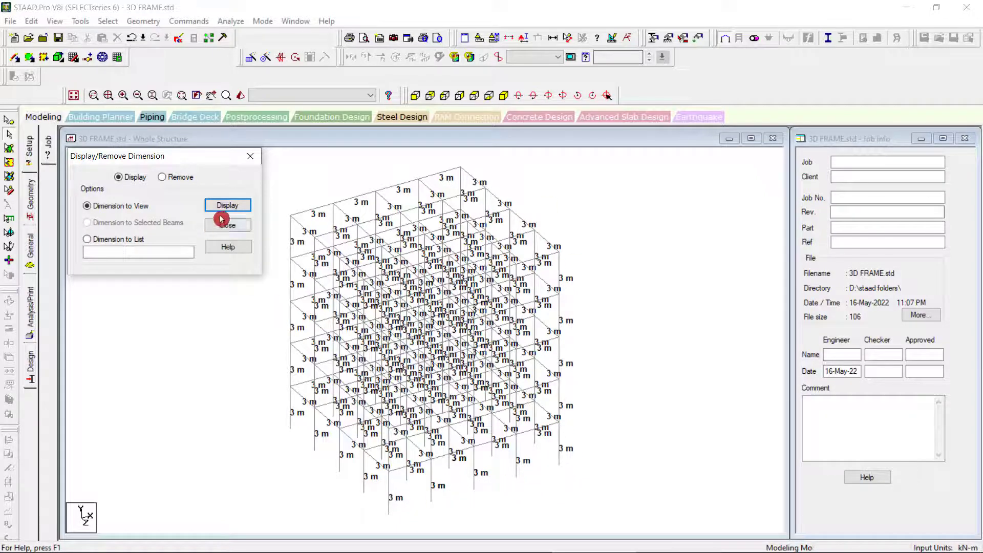
Remove the dimension labels of all members from the view and close the dimension dialog.
click(162, 177)
click(228, 224)
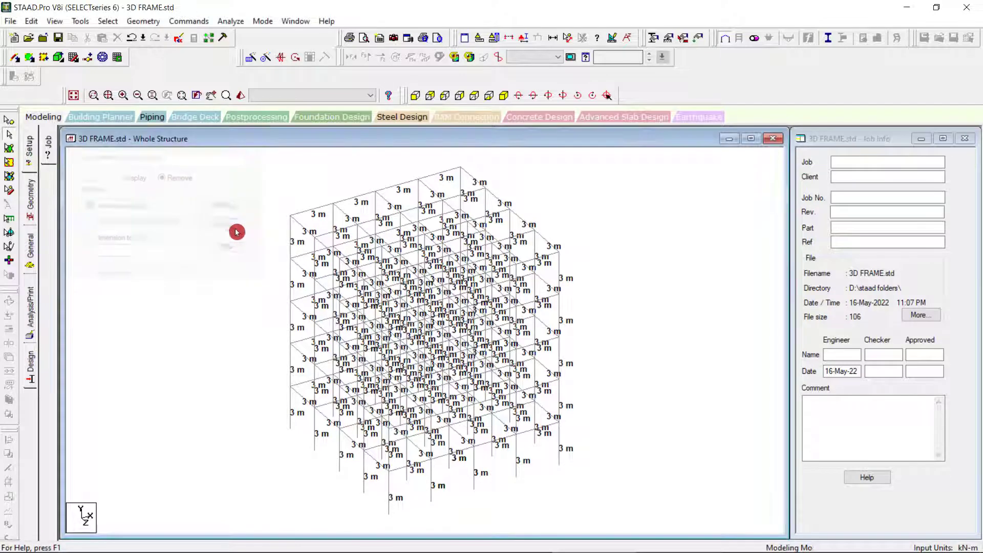
click(552, 38)
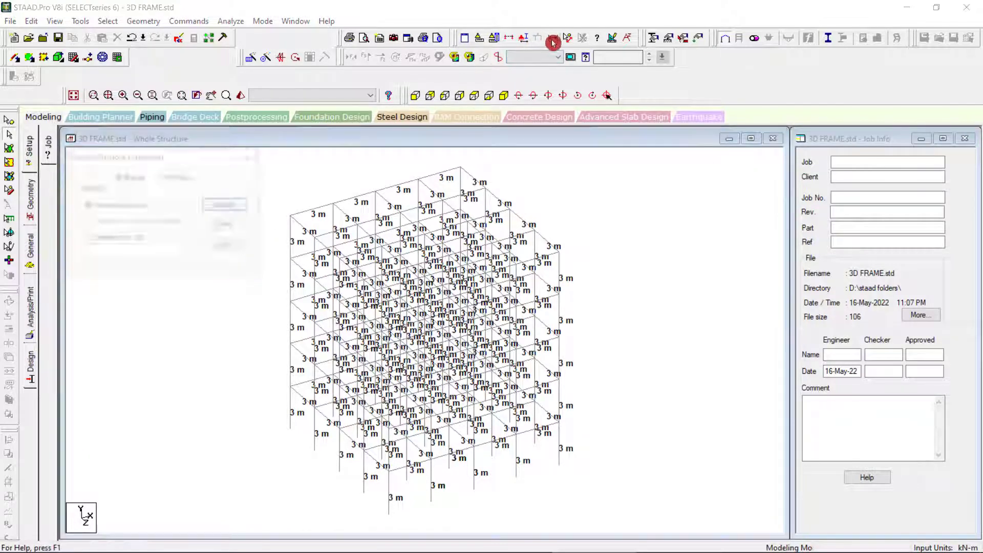
click(179, 178)
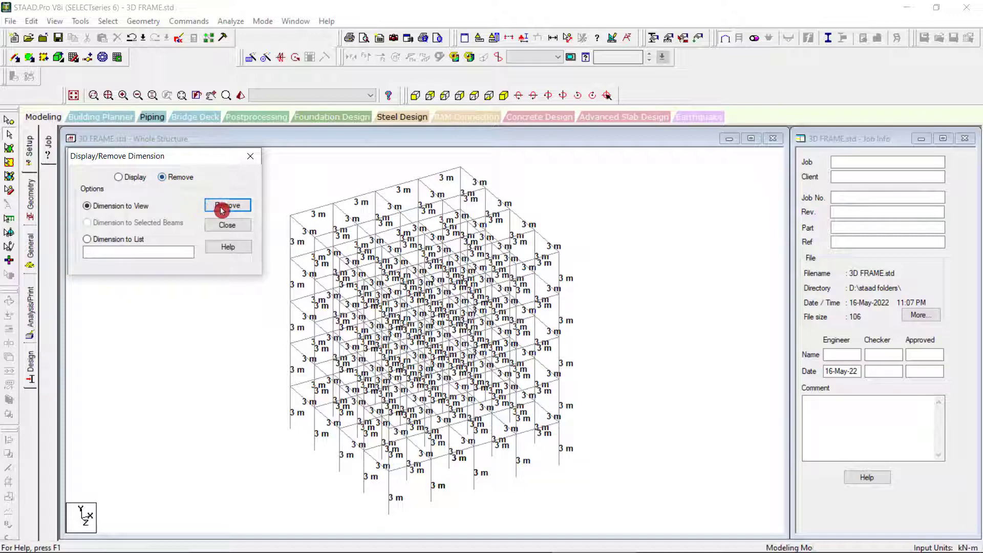
click(223, 208)
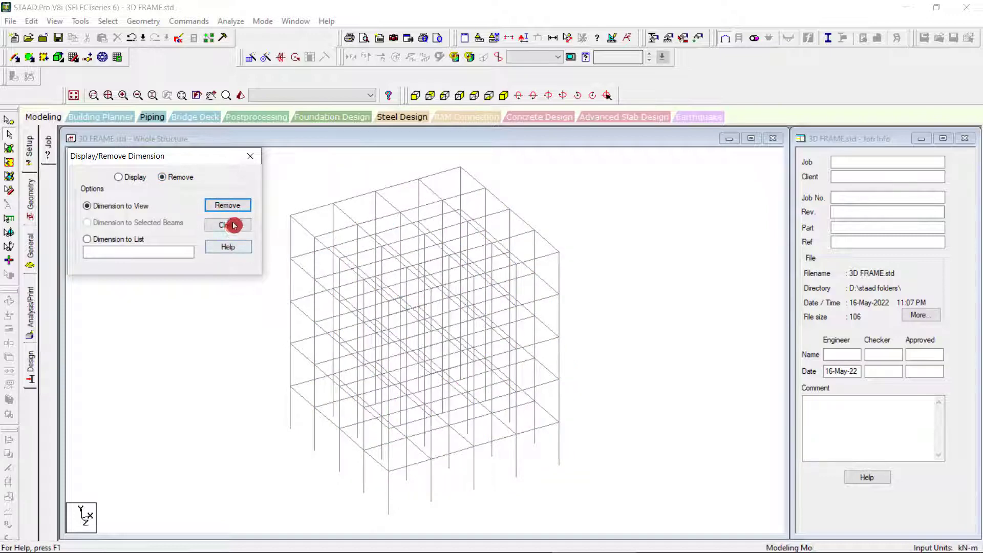
click(227, 224)
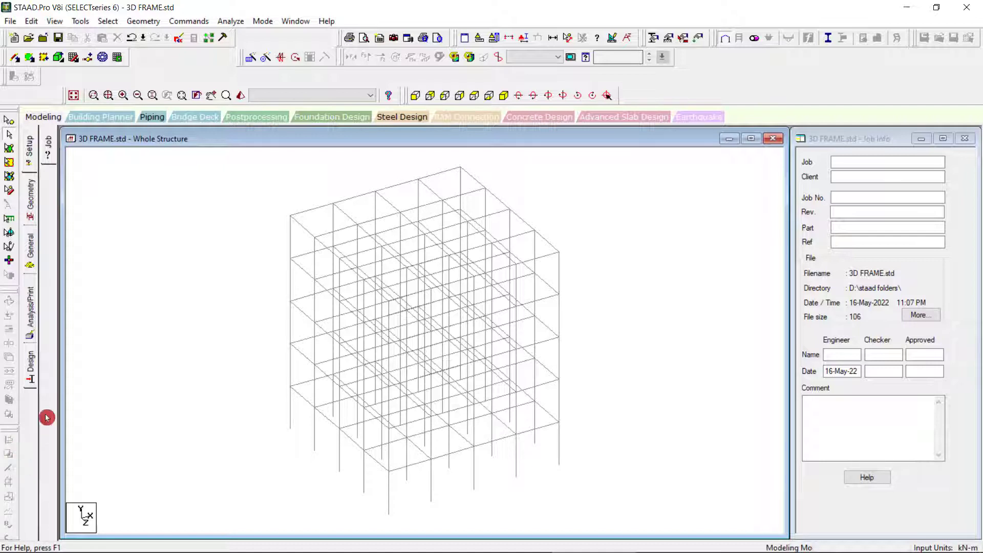
Show the frame in front view and create a fixed support.
click(414, 96)
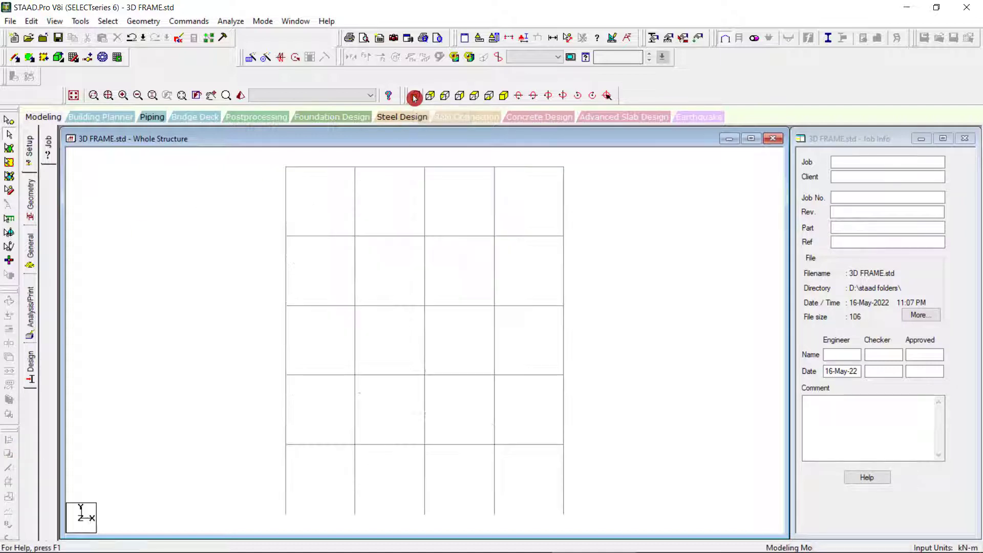
click(32, 205)
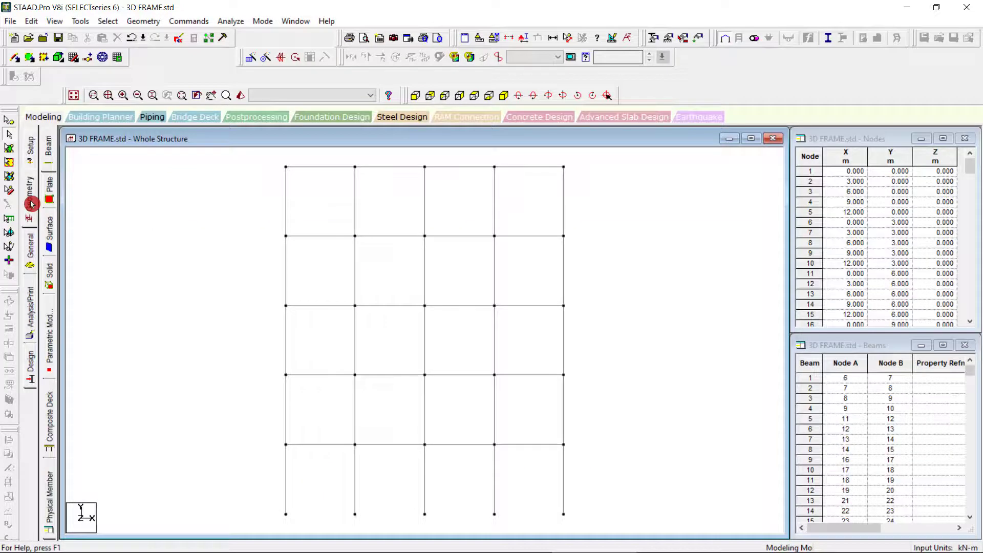
click(31, 249)
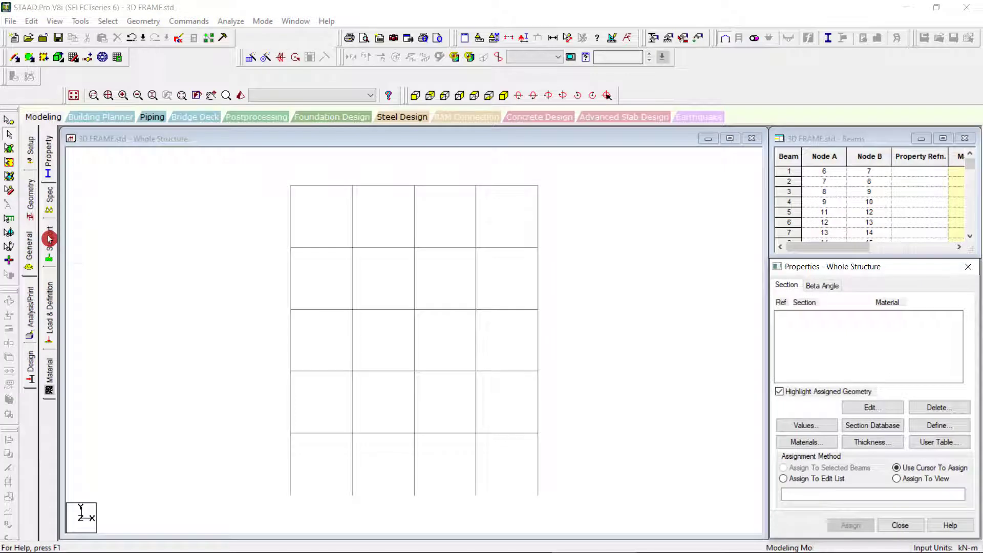
click(50, 238)
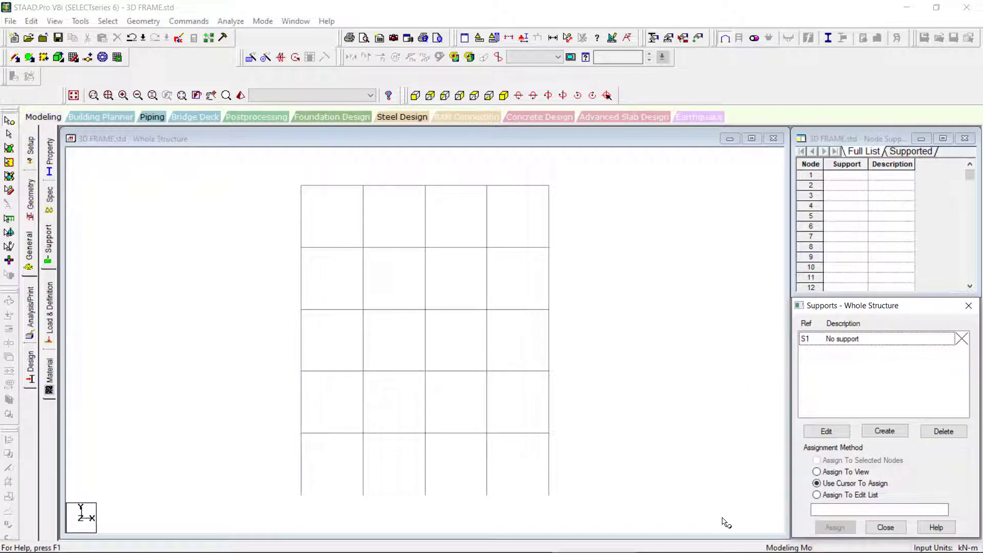
click(884, 431)
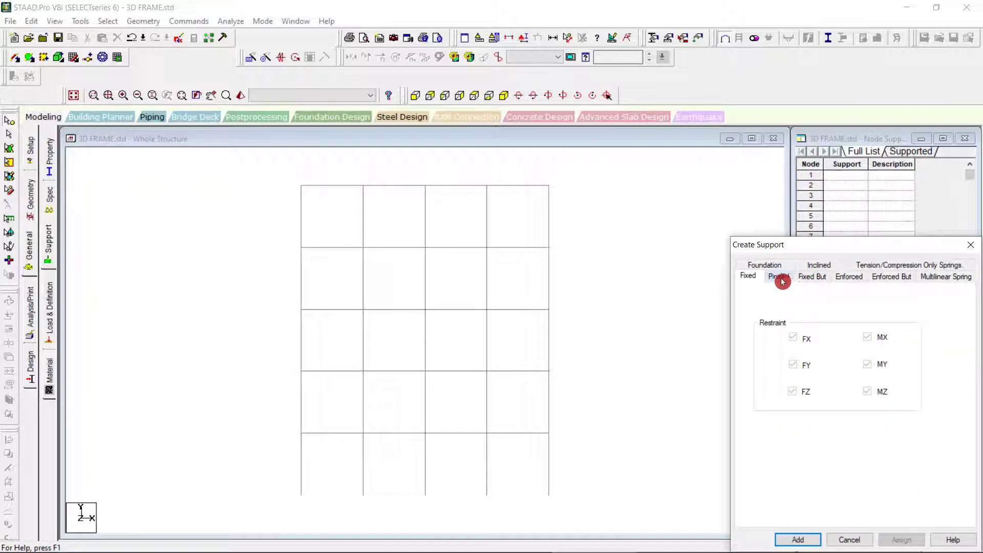
click(796, 540)
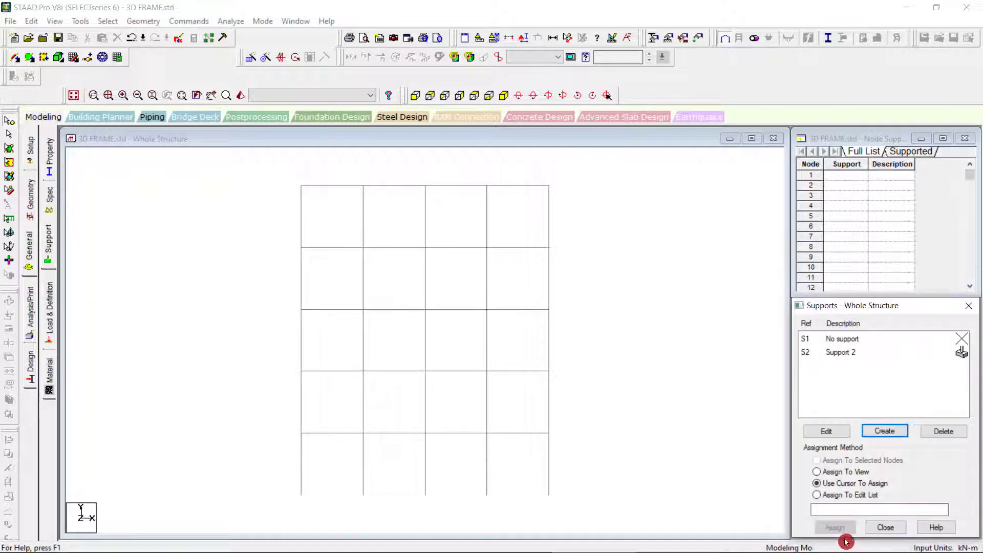
Assign the fixed support to all base nodes of the lowest-storey columns.
click(842, 355)
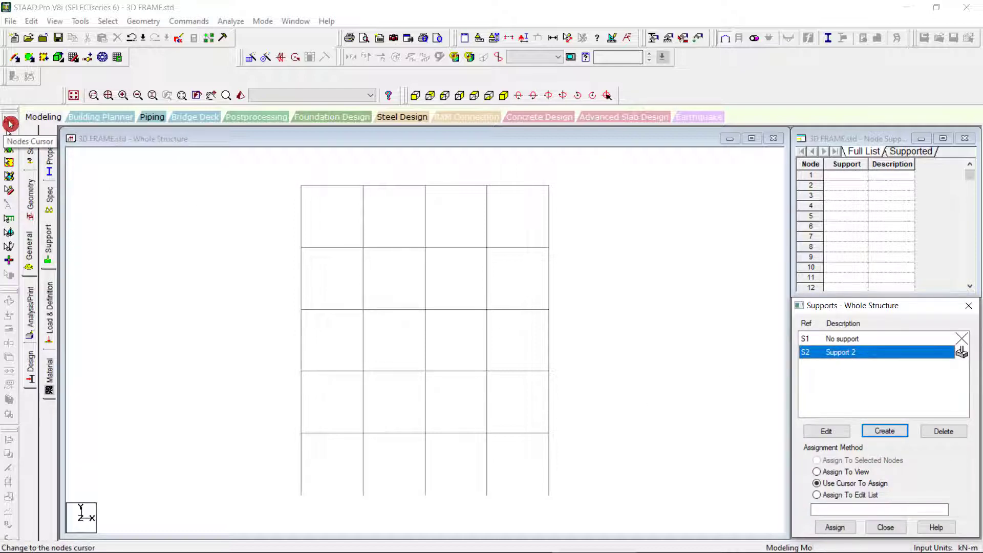
click(10, 122)
drag(267, 503, 593, 481)
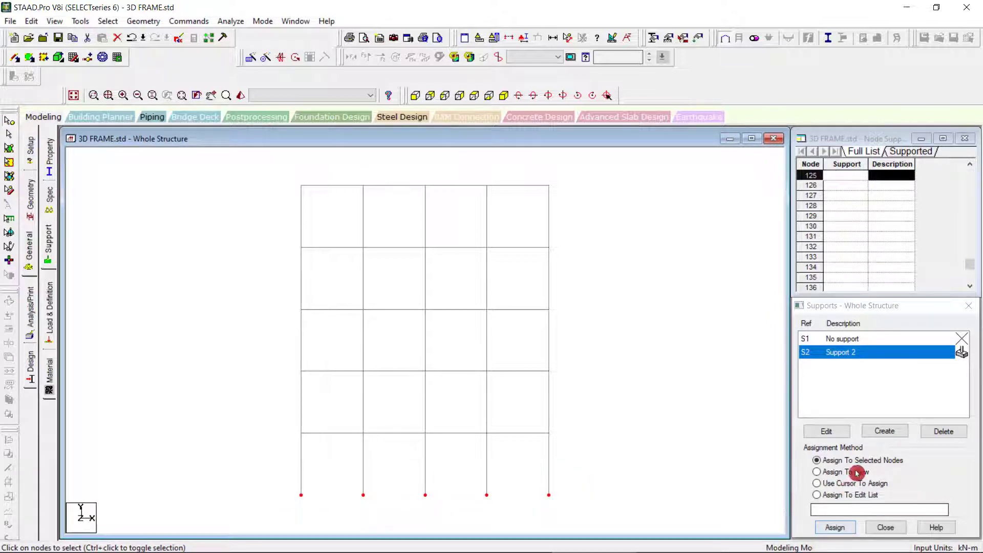
click(833, 526)
click(888, 455)
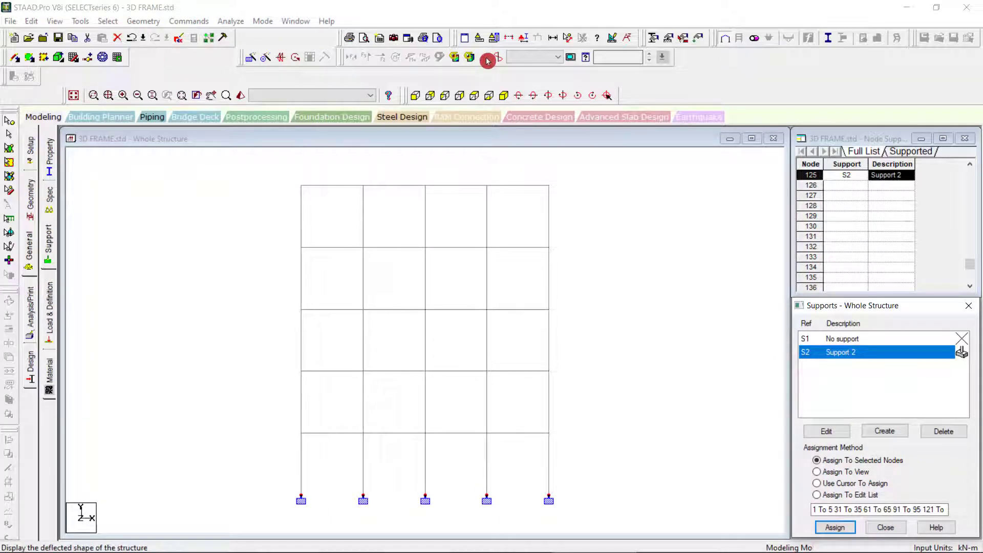
Examine the supported frame in isometric view and in the 3D rendered view.
click(505, 96)
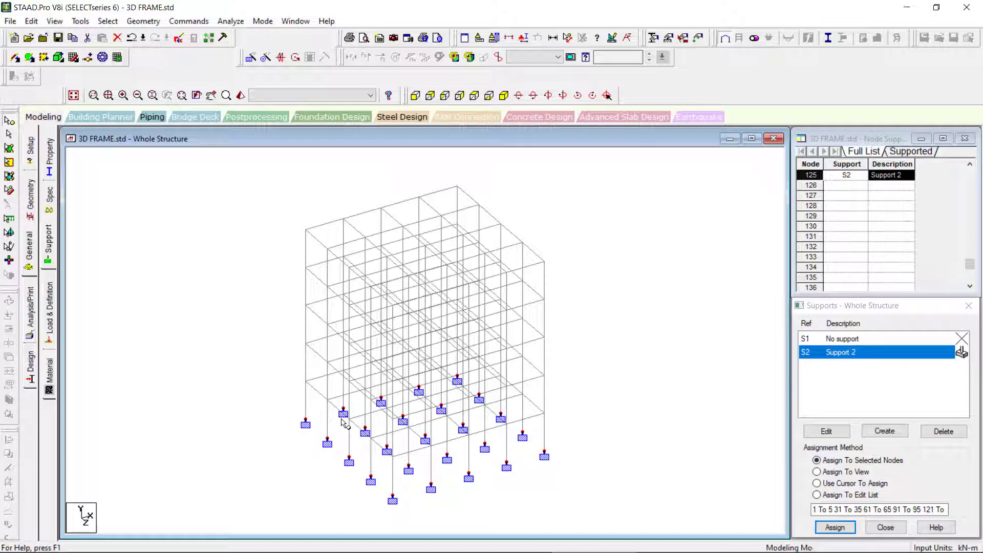
click(243, 97)
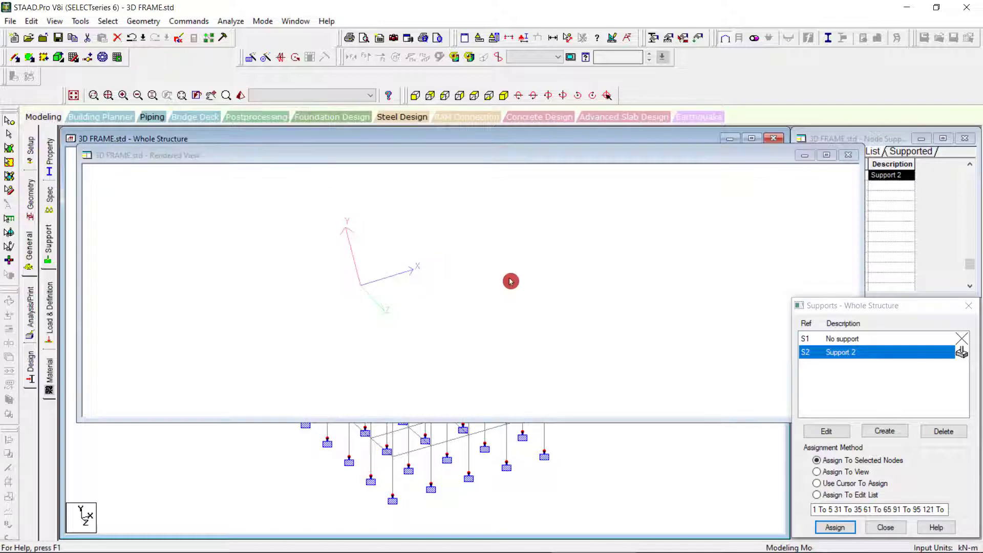
click(849, 155)
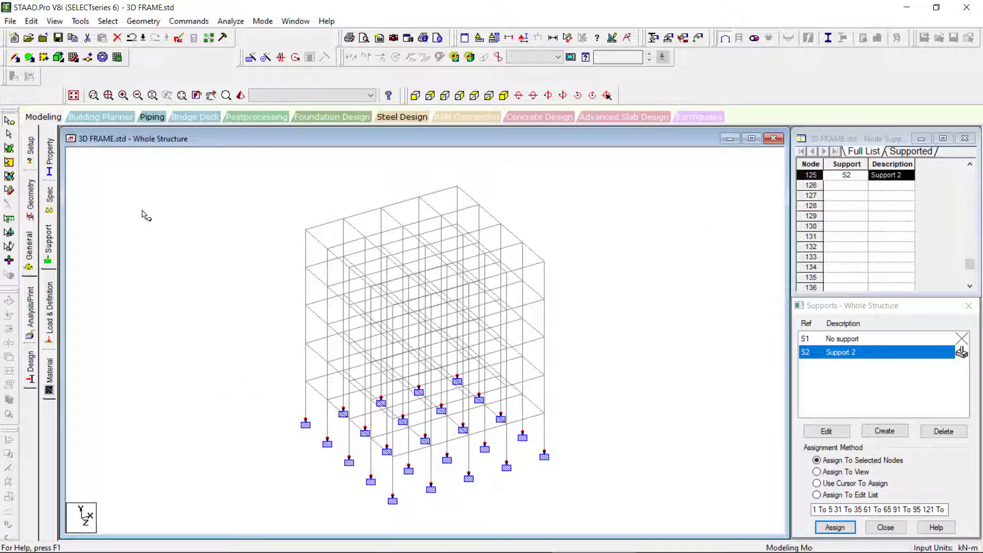
drag(253, 168, 614, 517)
click(243, 97)
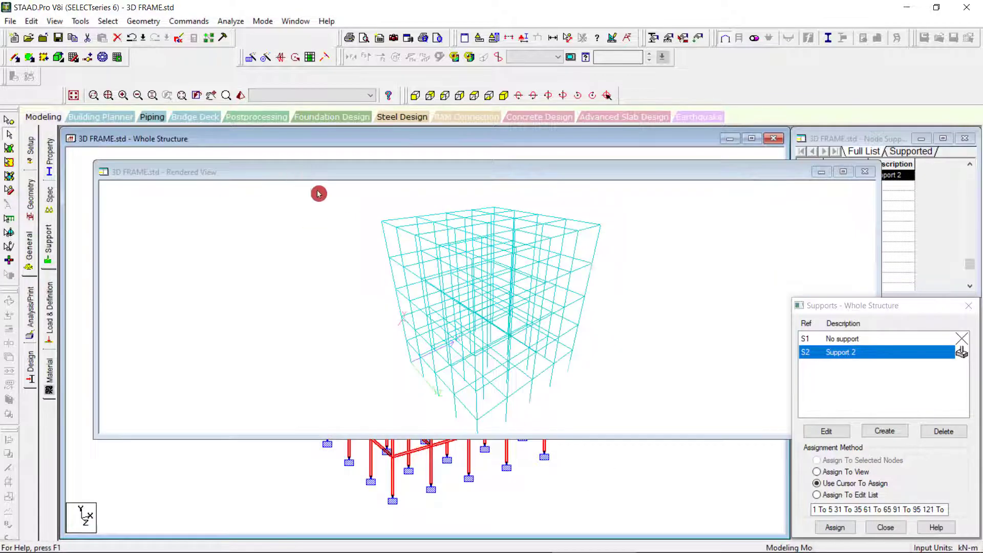
click(843, 172)
drag(606, 288, 502, 268)
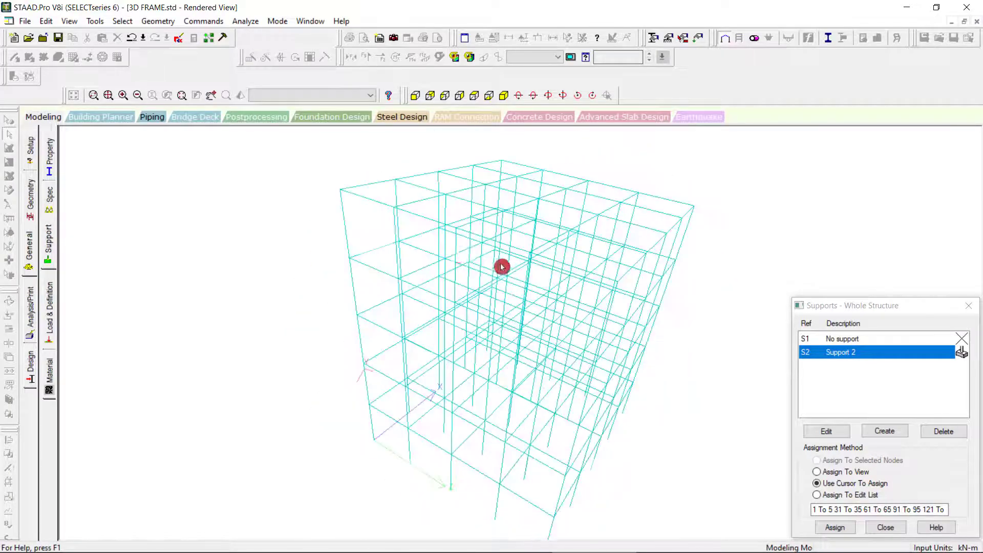
click(38, 132)
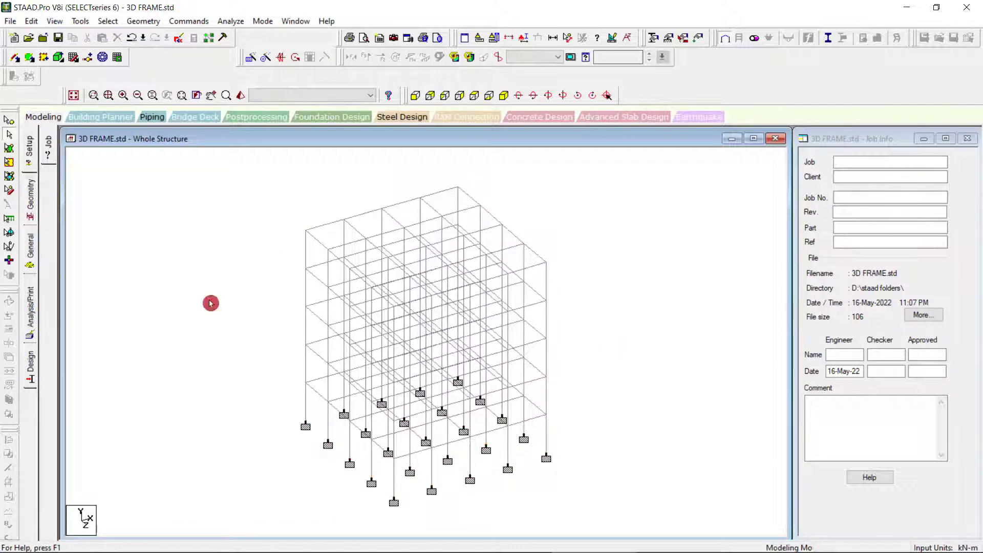
Define a rectangular concrete section with YD 0.3 m and ZD 0.3 m.
click(29, 247)
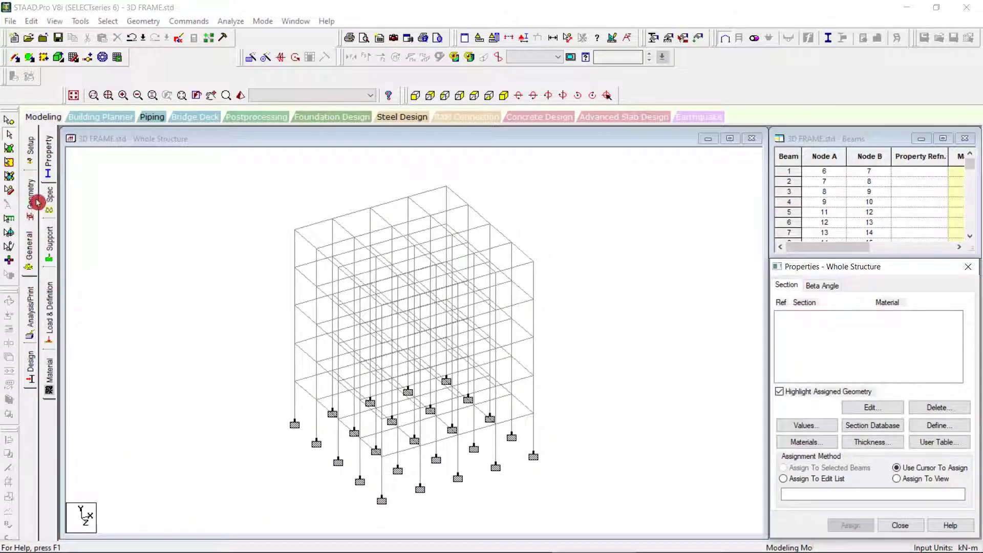
click(48, 160)
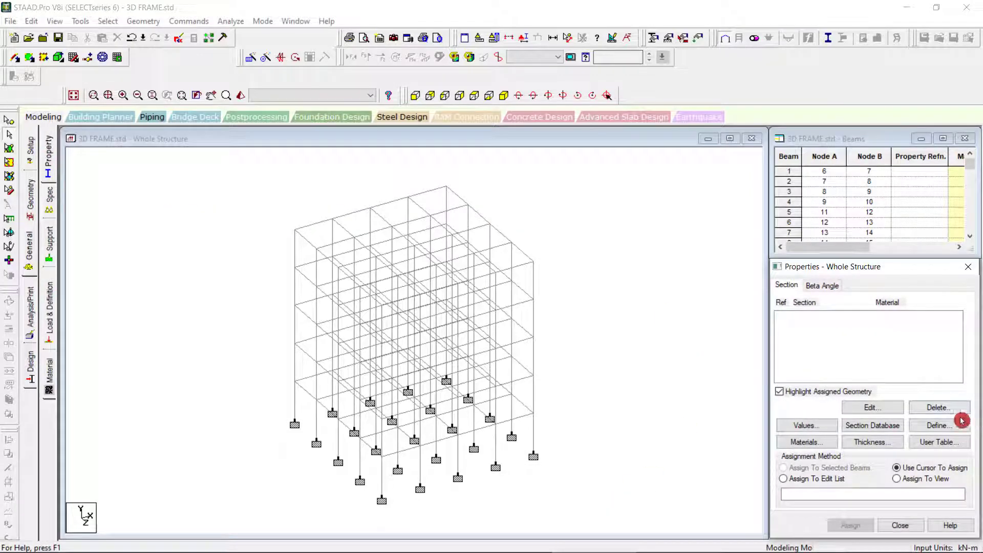
click(936, 425)
click(313, 182)
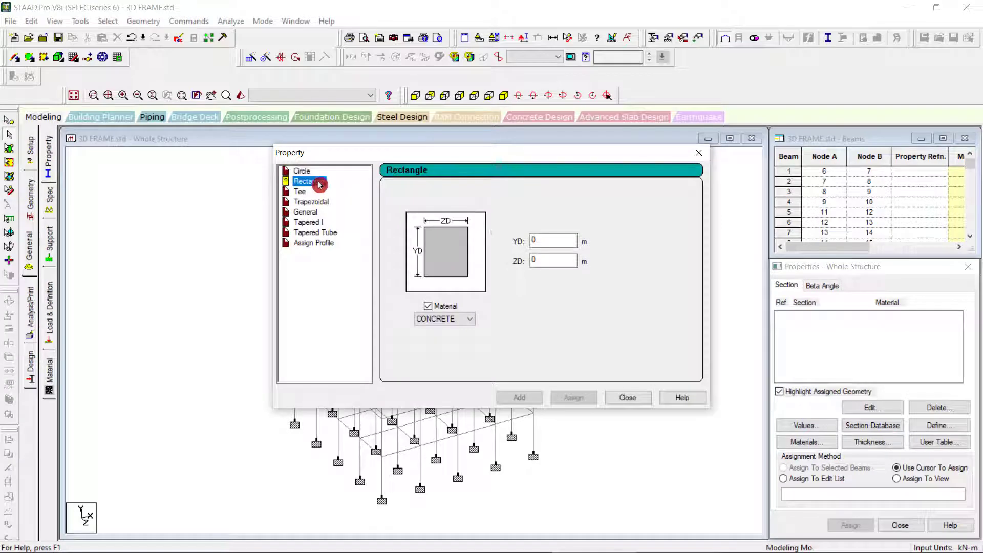
drag(592, 152, 884, 132)
click(840, 221)
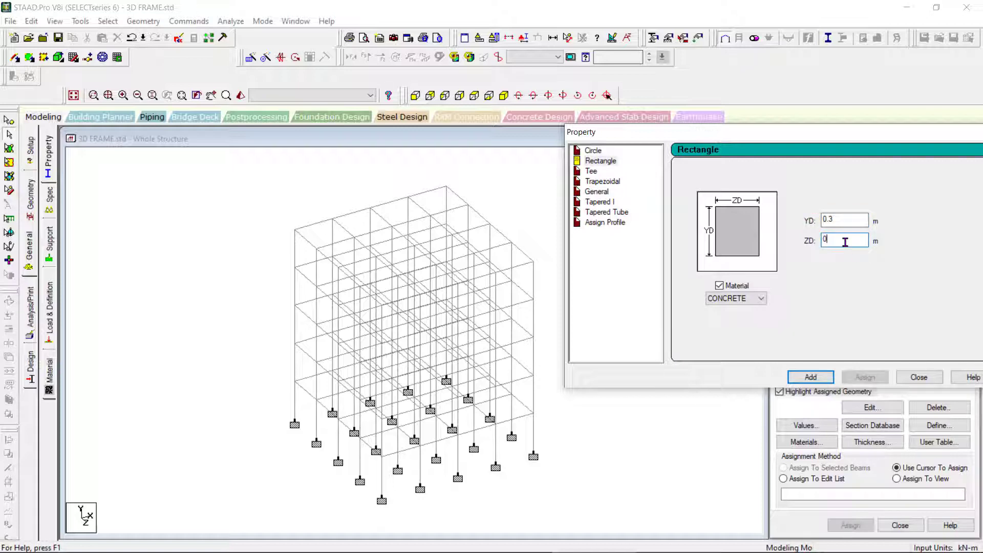
click(845, 242)
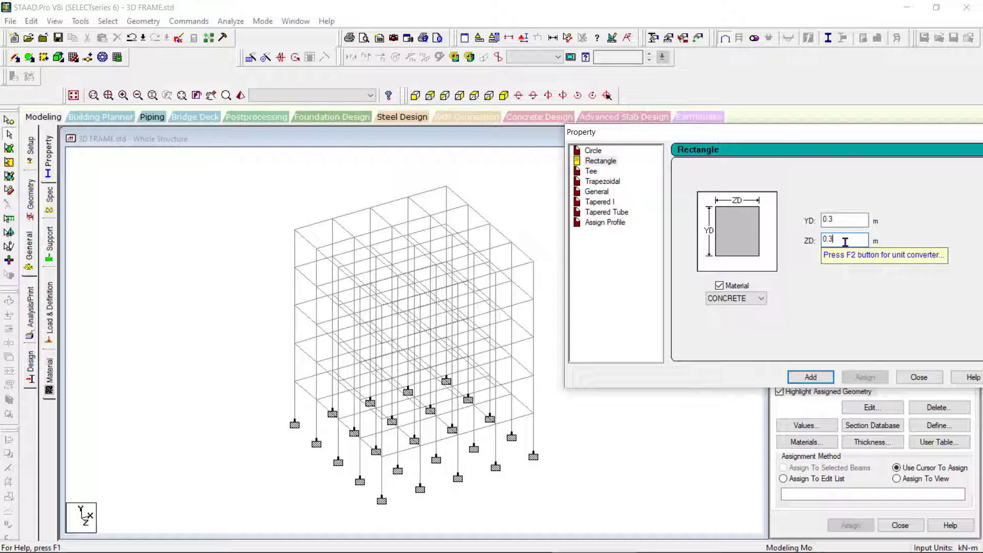
click(816, 378)
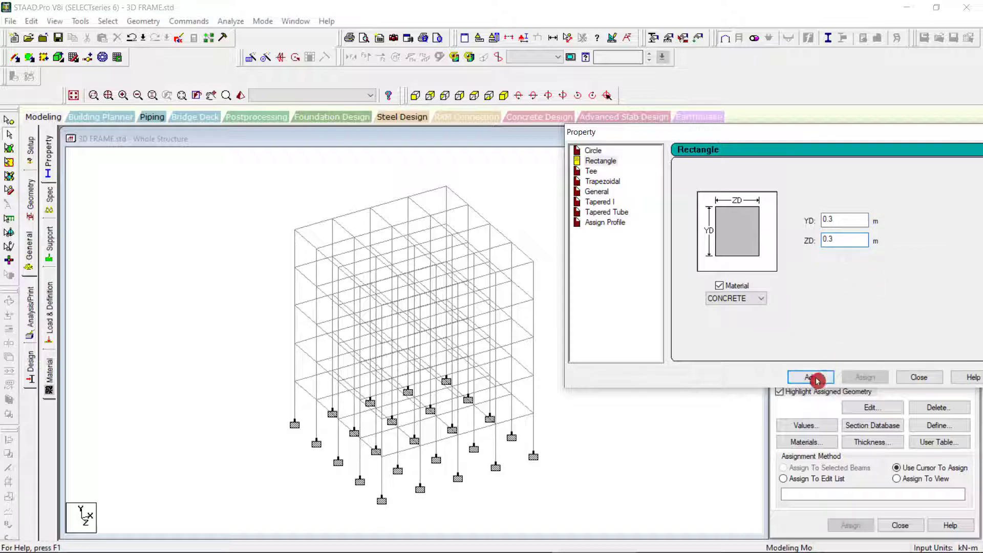
click(916, 378)
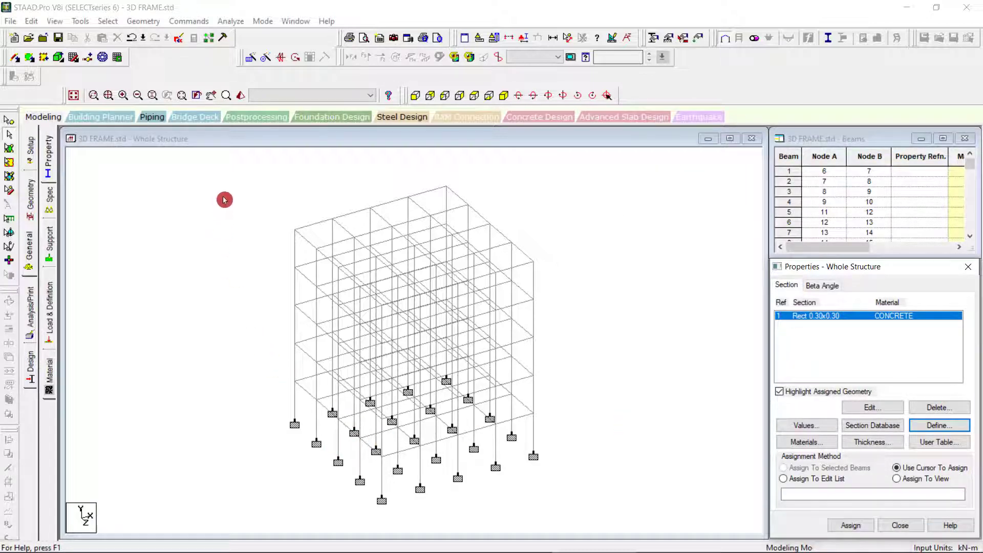
Assign the Rect 0.30x0.30 concrete section to all members of the frame.
drag(193, 150, 636, 518)
click(848, 527)
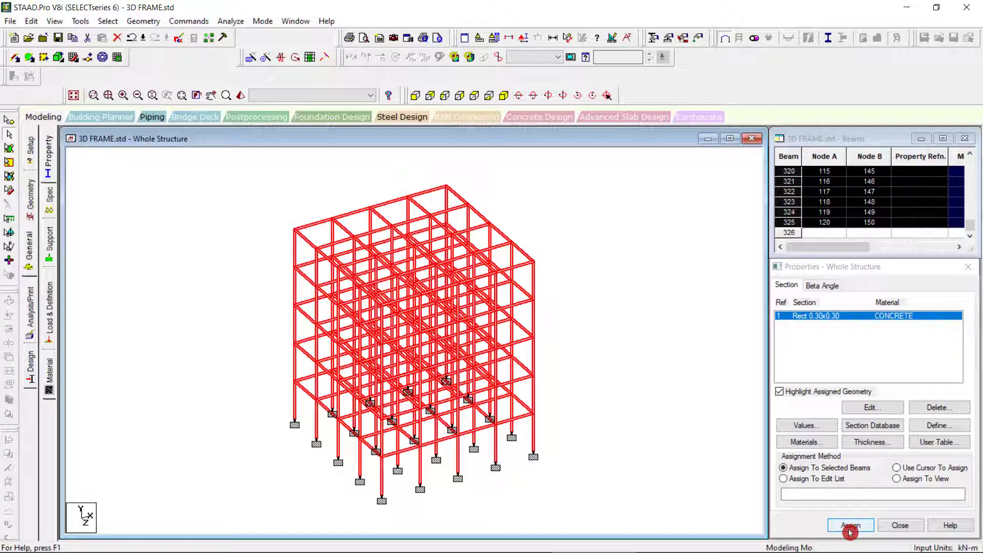
click(880, 432)
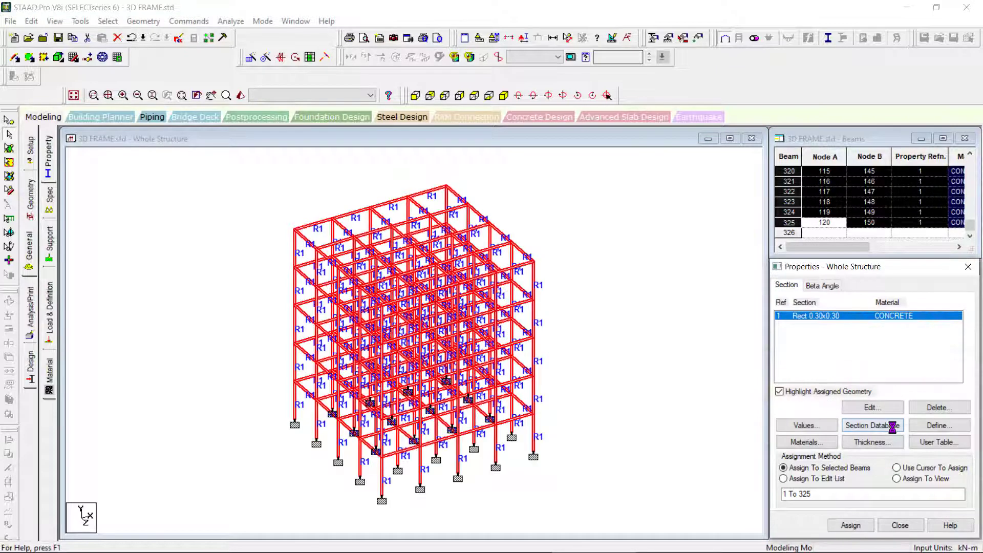
Examine the frame with its assigned sections from several angles in the 3D rendered view.
click(238, 98)
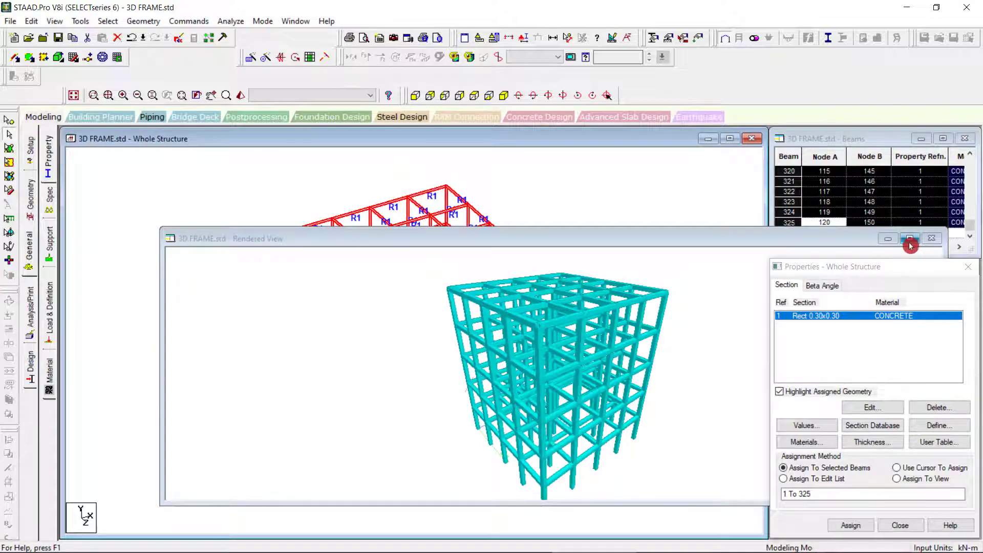
click(911, 241)
drag(573, 395, 761, 407)
drag(390, 368, 658, 353)
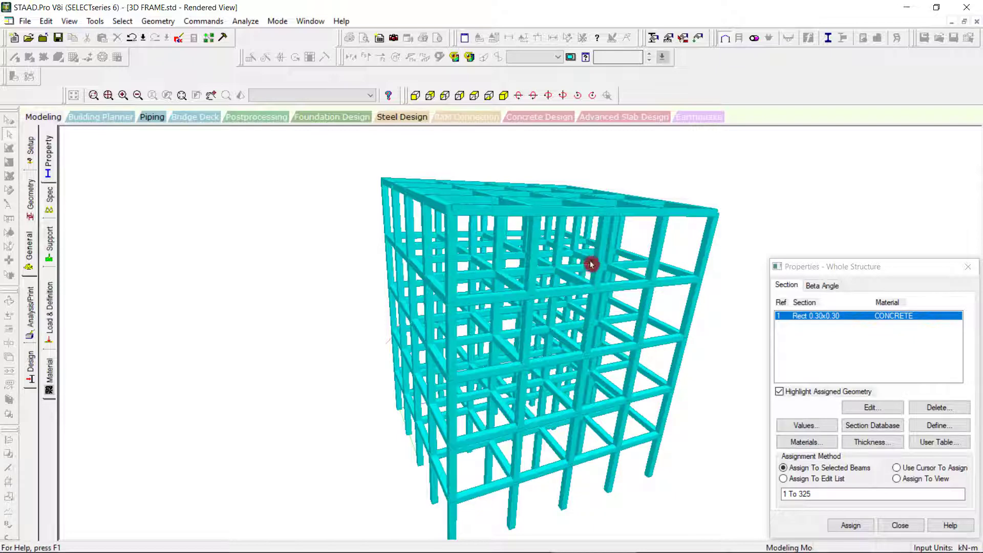
click(27, 260)
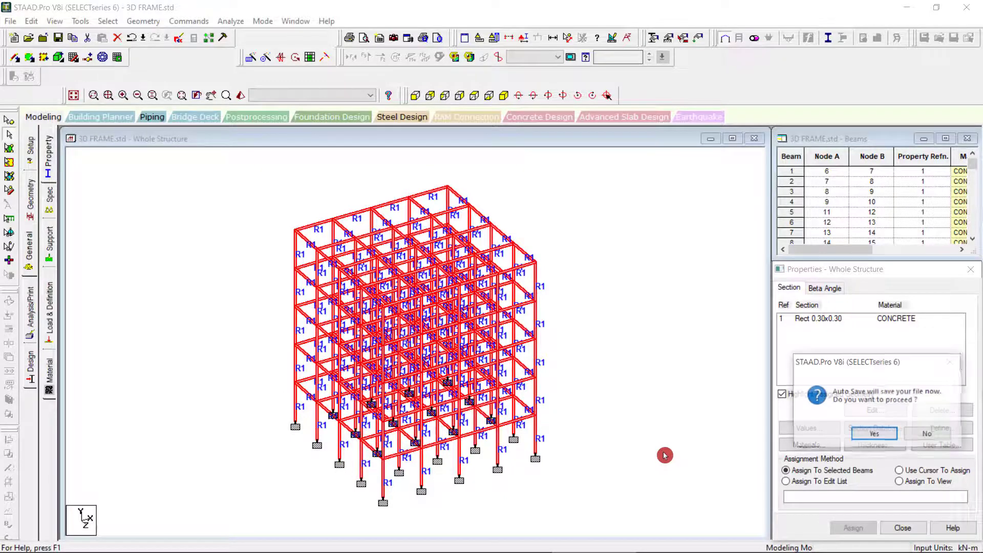
Accept the auto save and create primary load case 1 with loading type Dead and the title DDL.
click(875, 434)
click(414, 301)
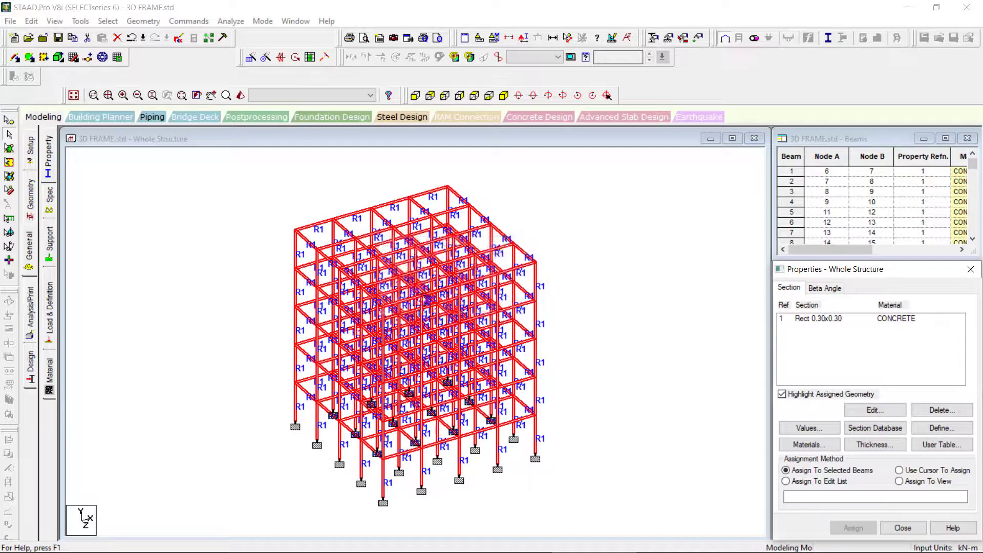
click(50, 313)
click(812, 161)
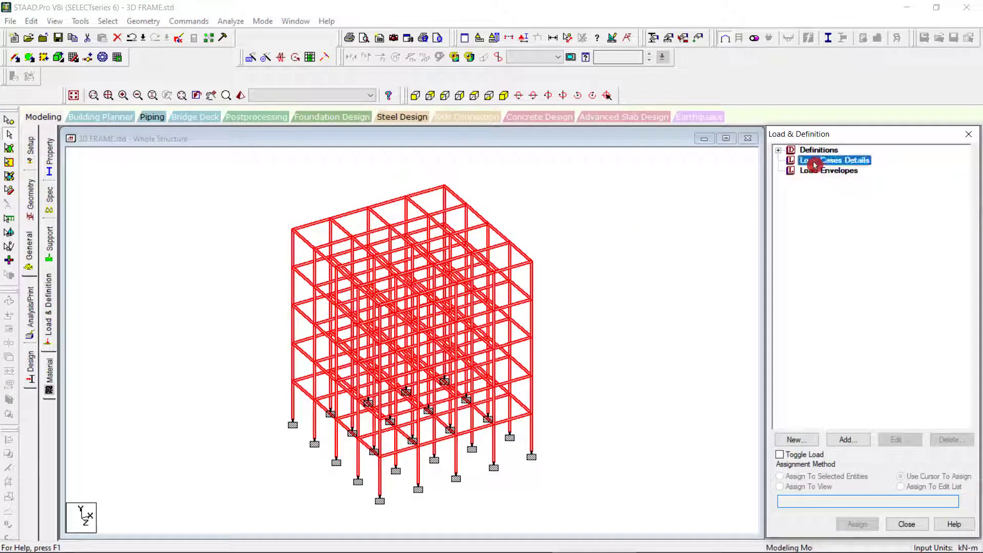
click(840, 441)
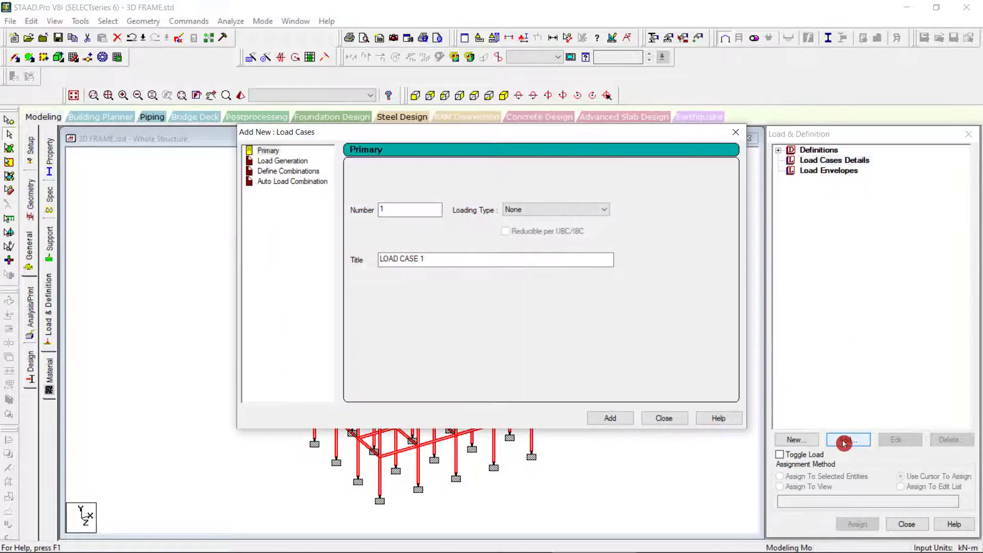
click(546, 209)
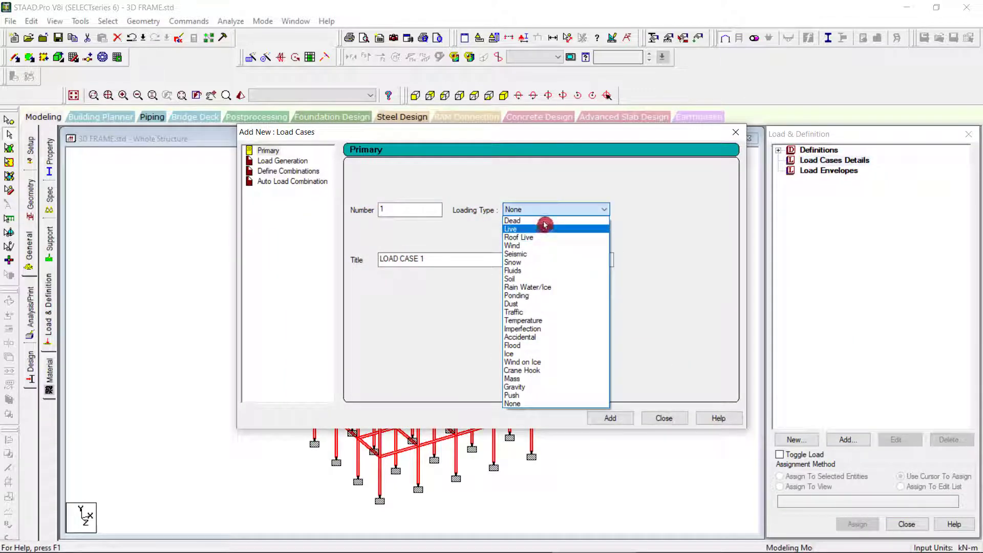
click(541, 220)
drag(474, 258, 152, 236)
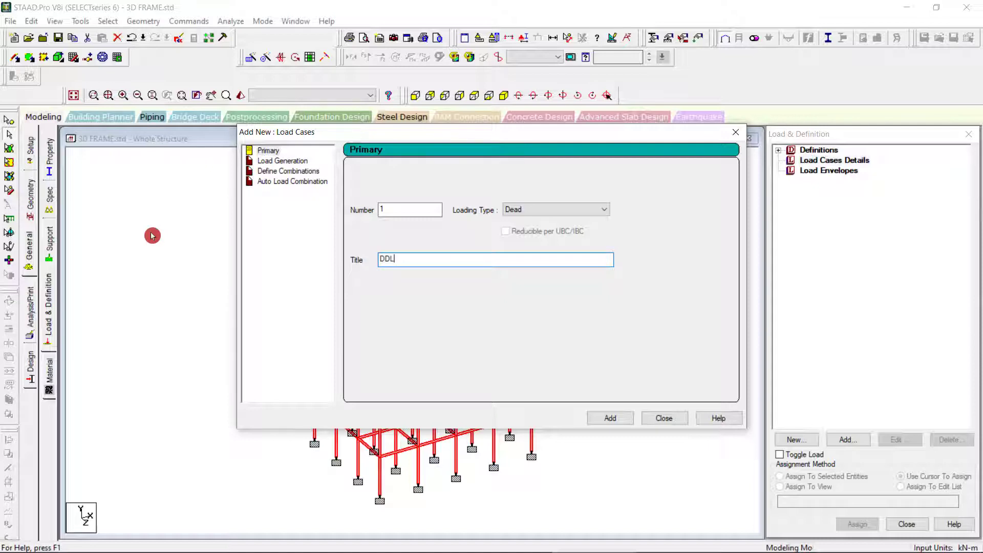
click(611, 419)
Create primary load case 2 with loading type Live and the title LL.
click(548, 212)
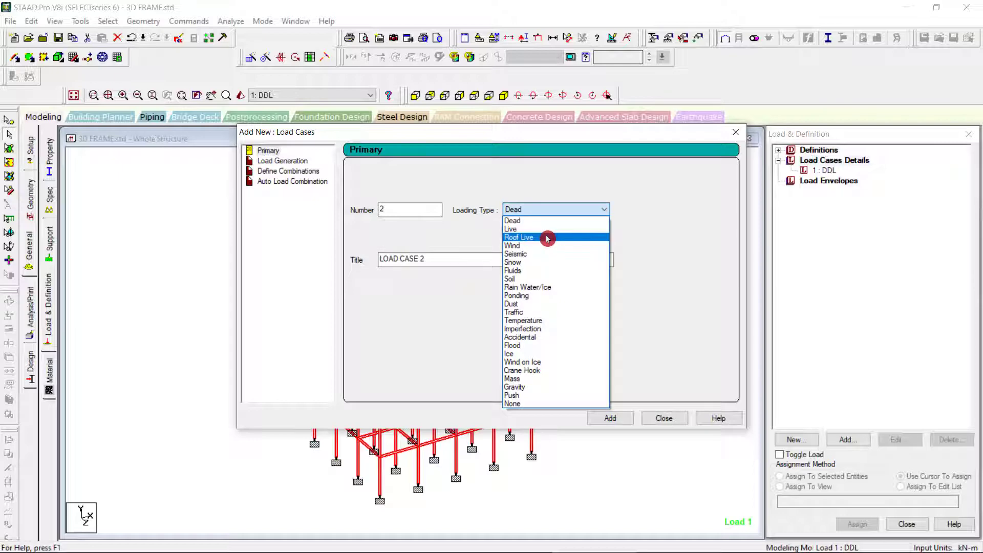
click(545, 231)
drag(450, 264, 295, 266)
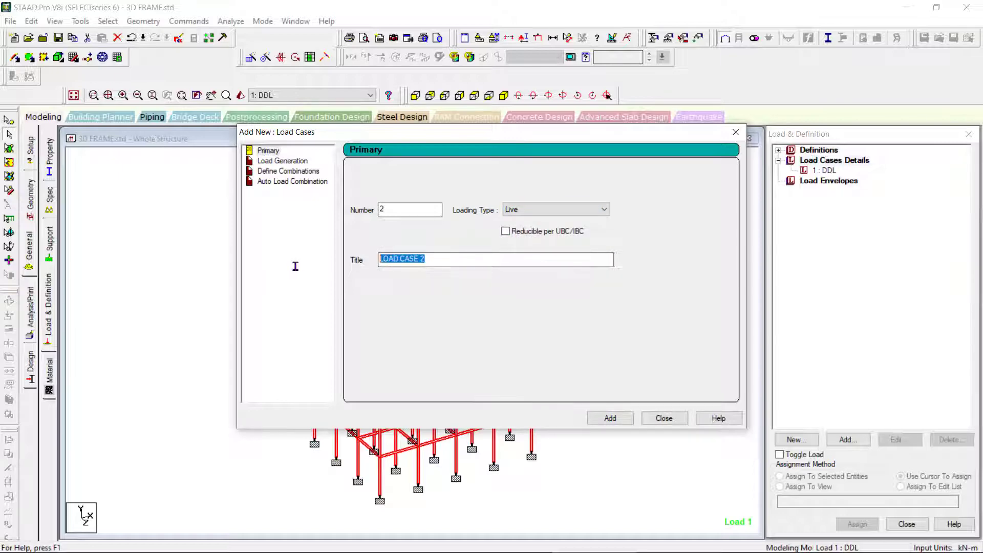
text(LL)
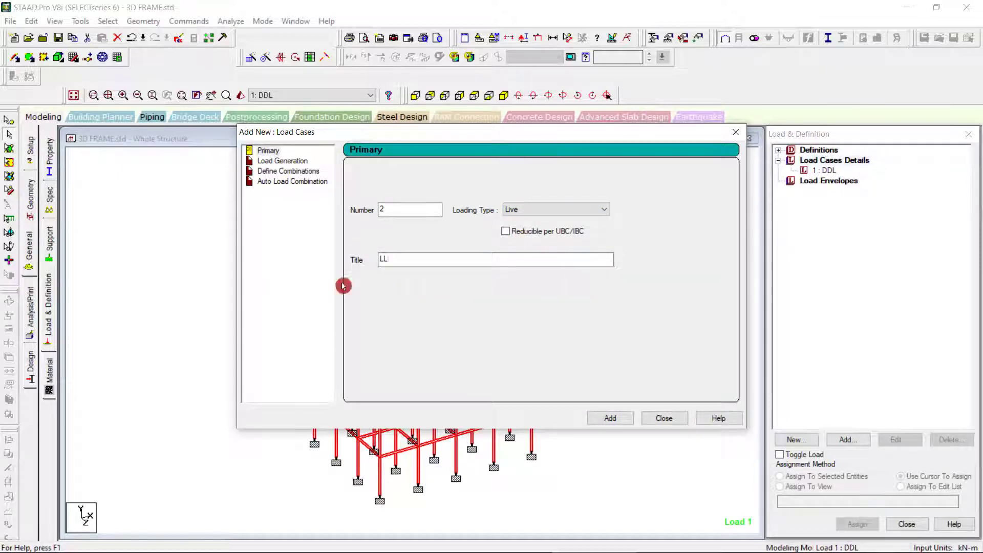
click(609, 419)
click(664, 419)
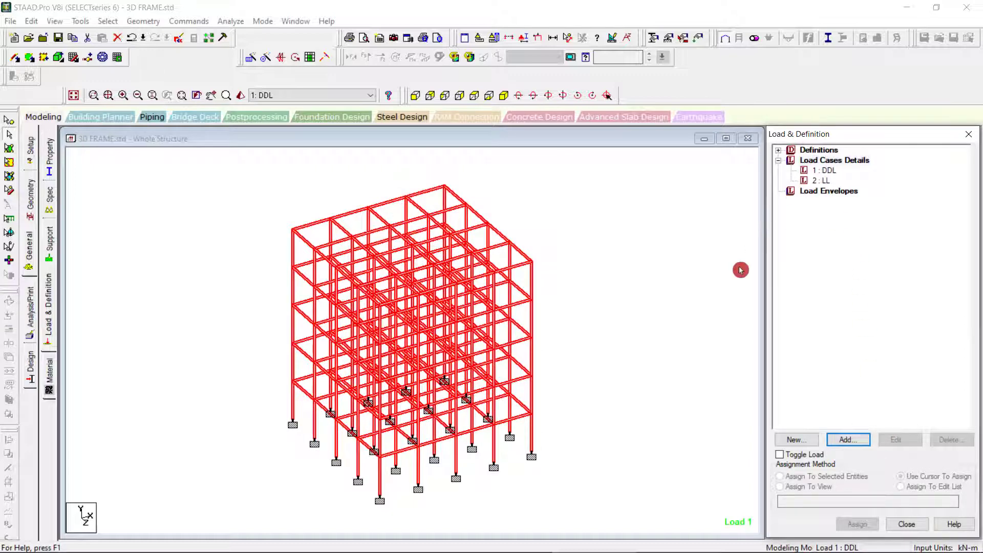
Add a selfweight load in the Y direction with factor -1 to load case DDL.
click(675, 311)
click(825, 170)
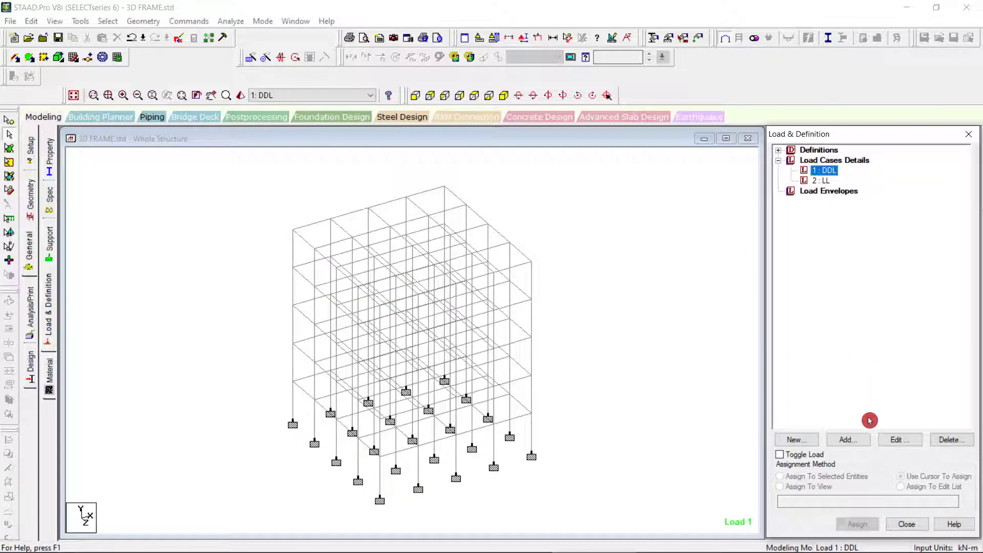
click(859, 440)
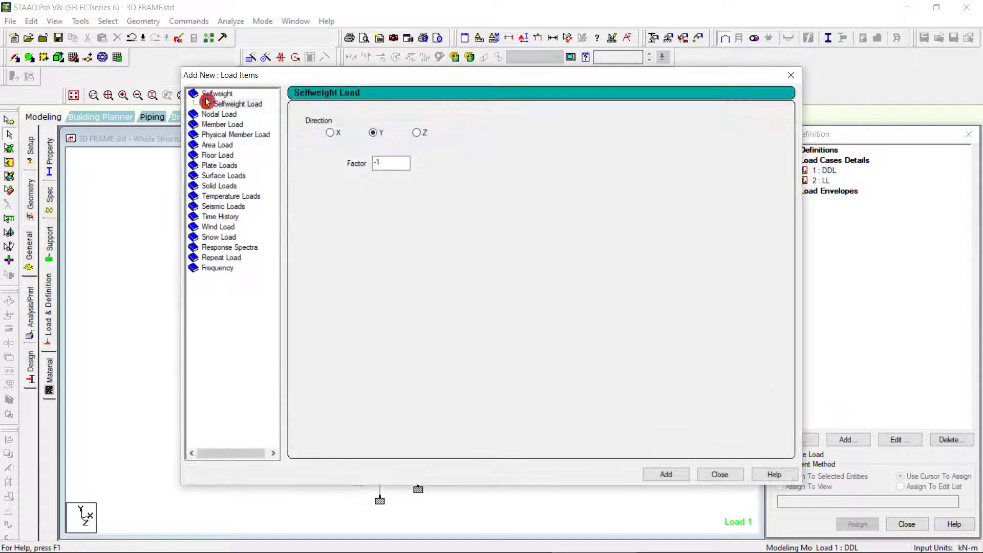
click(668, 477)
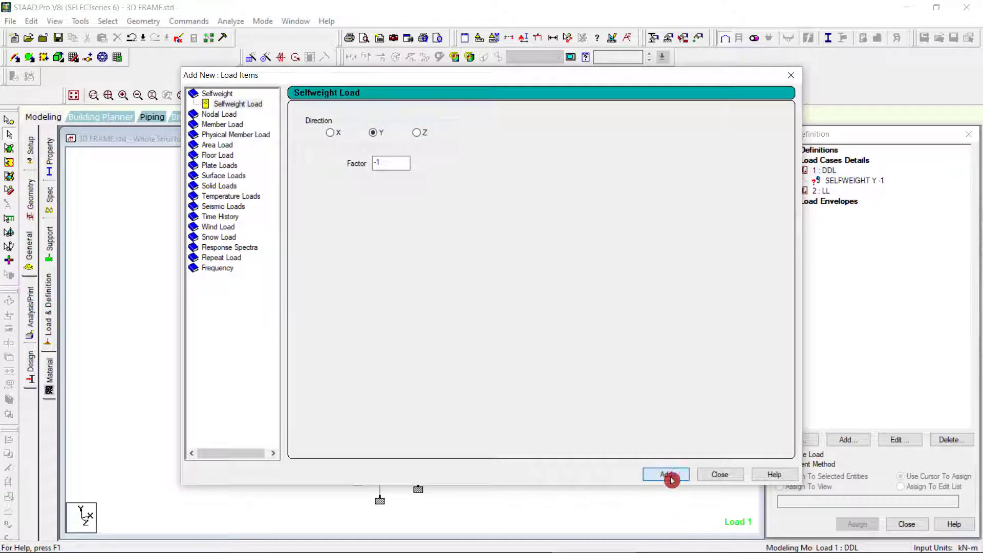
click(717, 475)
Assign the selfweight load to all members of the frame using the selected beams method.
click(853, 182)
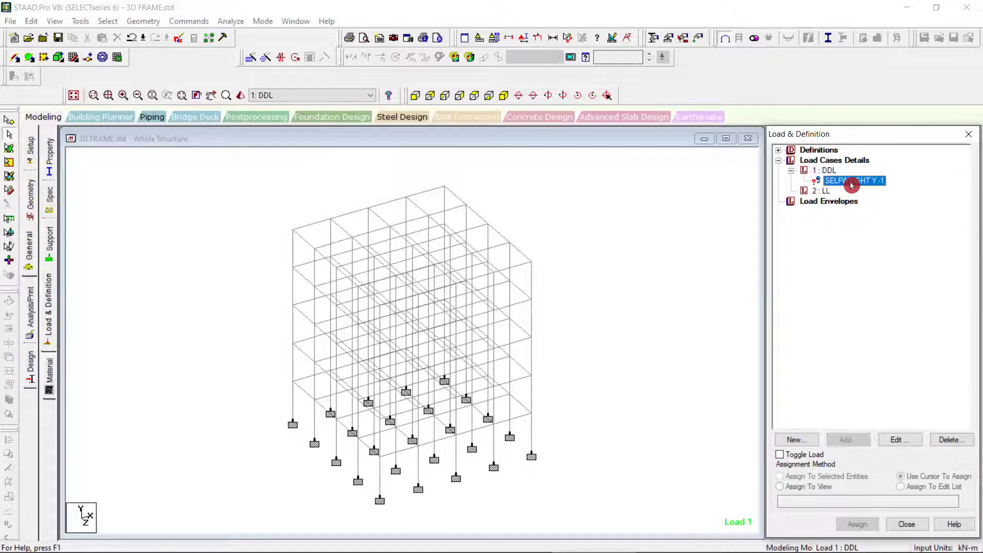
click(241, 169)
click(857, 523)
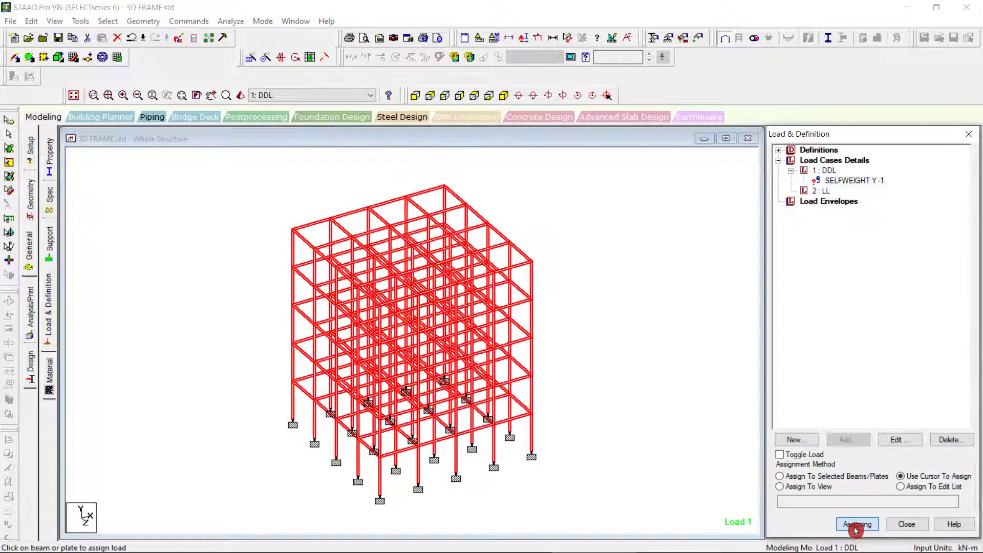
click(868, 479)
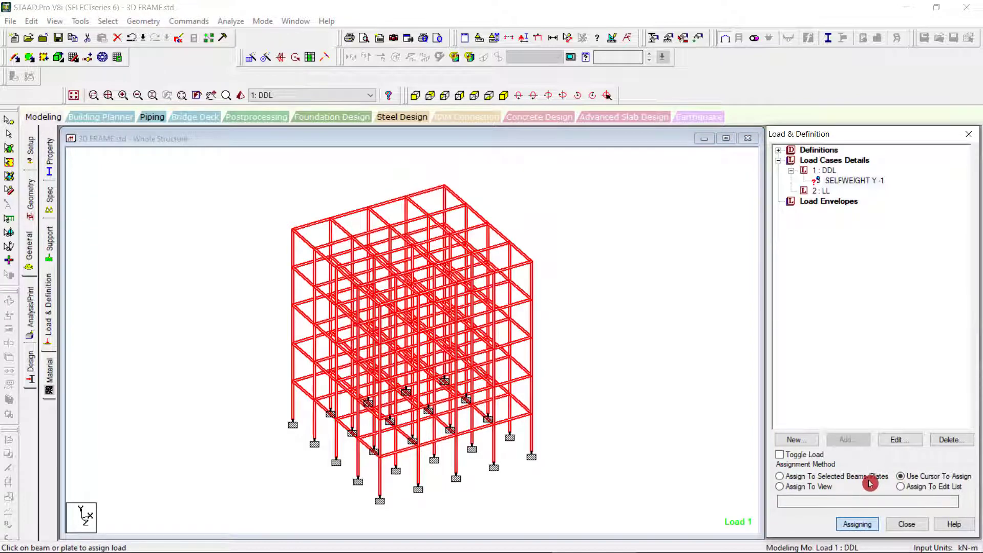
click(869, 517)
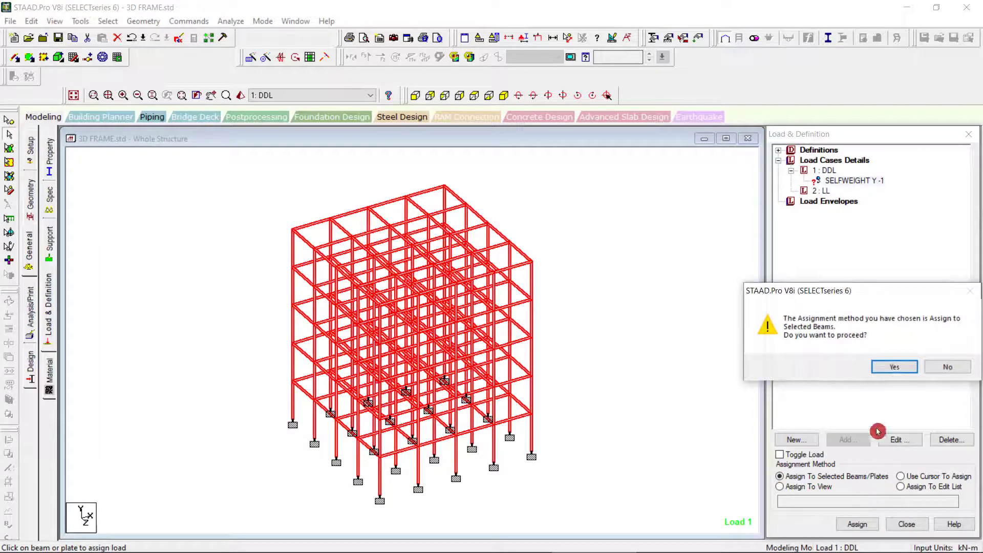
click(870, 367)
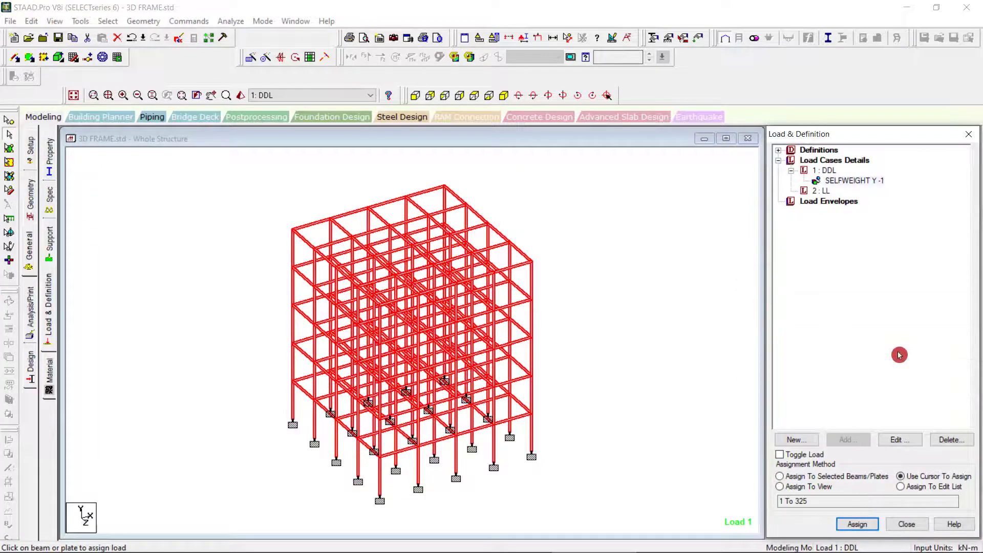
click(820, 191)
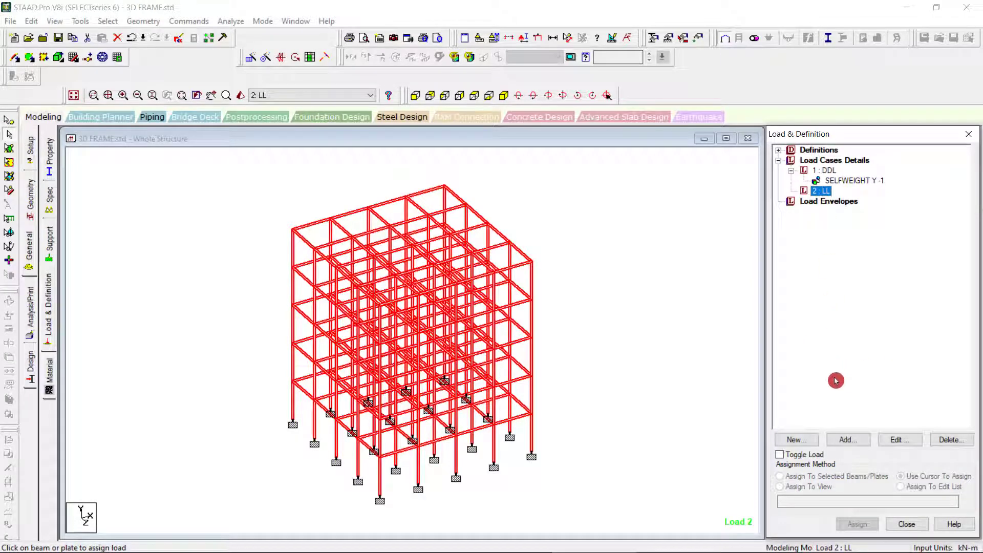
click(897, 440)
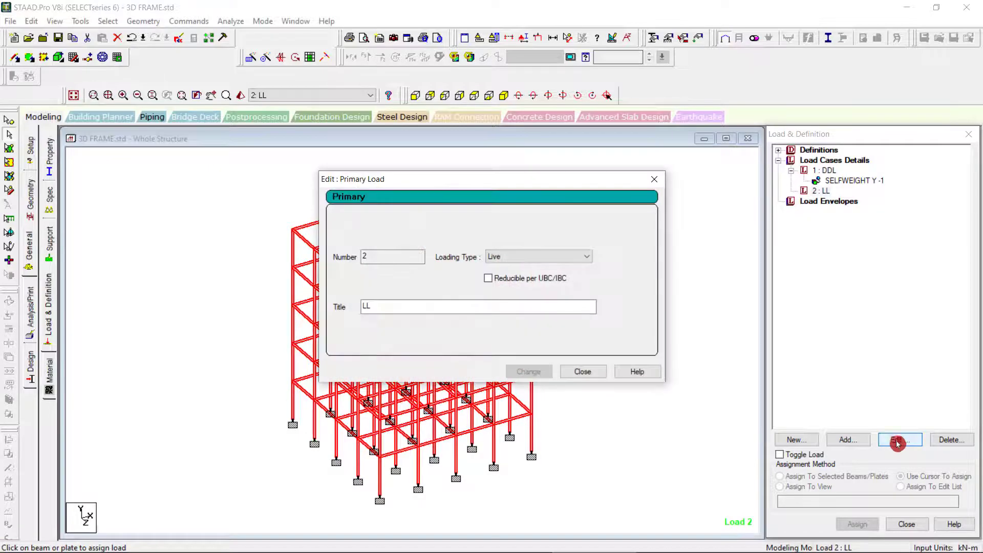
click(655, 179)
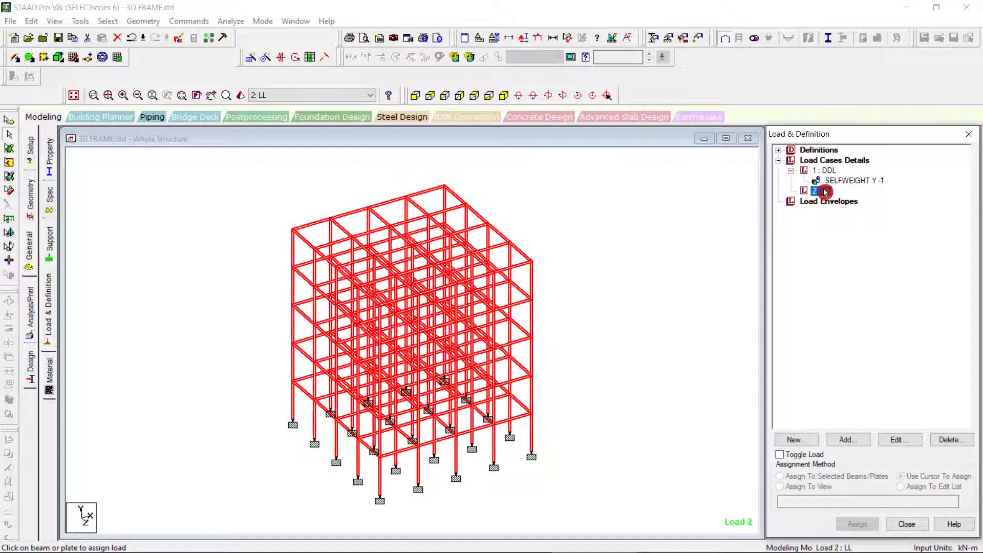
click(645, 357)
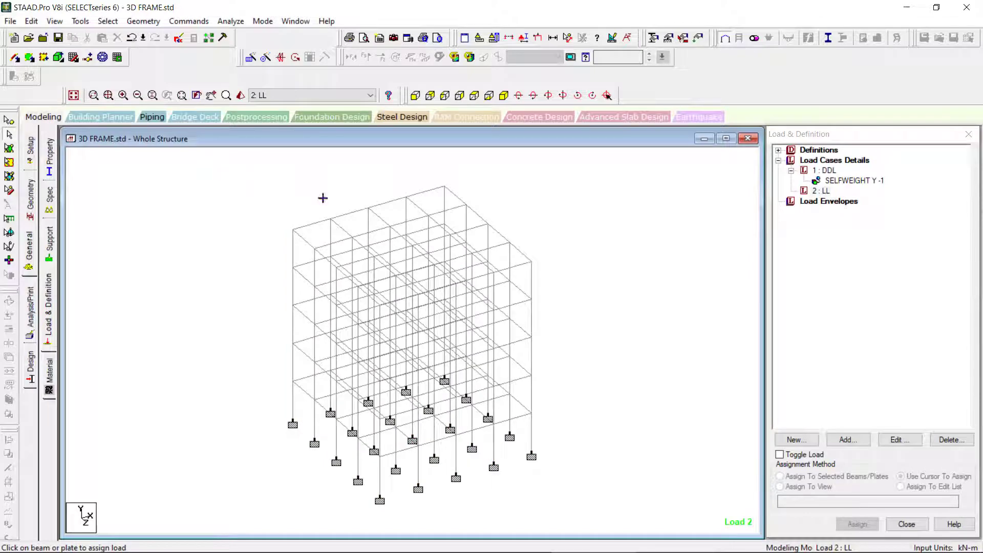
Add a floor load to load case LL with pressure -2 kN/m2 in Global Y and a Y range from 1 m to 14 m.
click(822, 192)
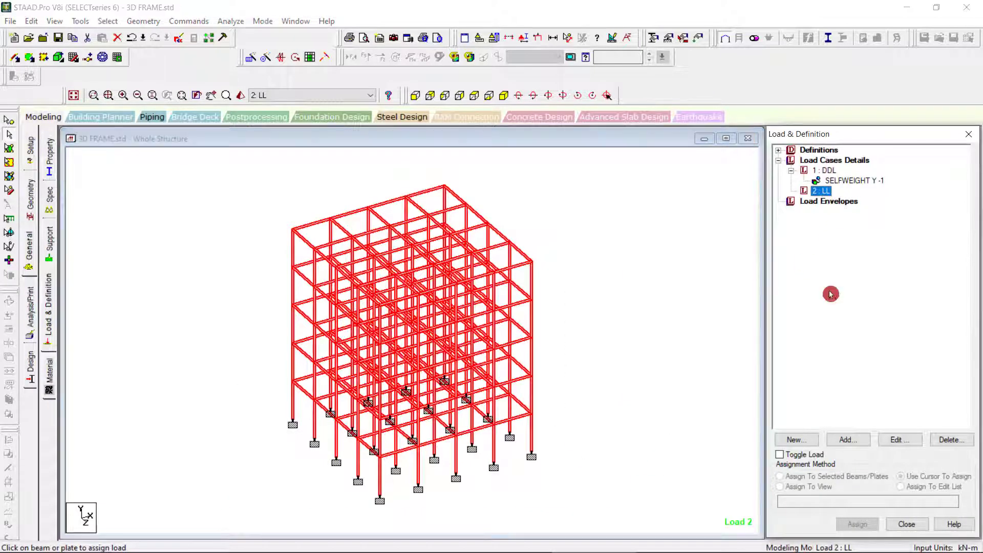
click(854, 440)
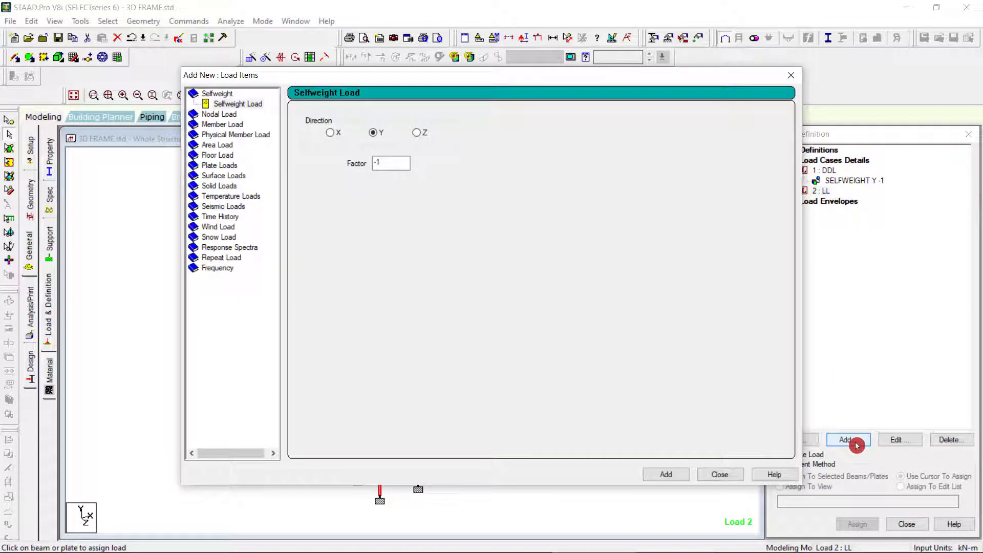
click(224, 156)
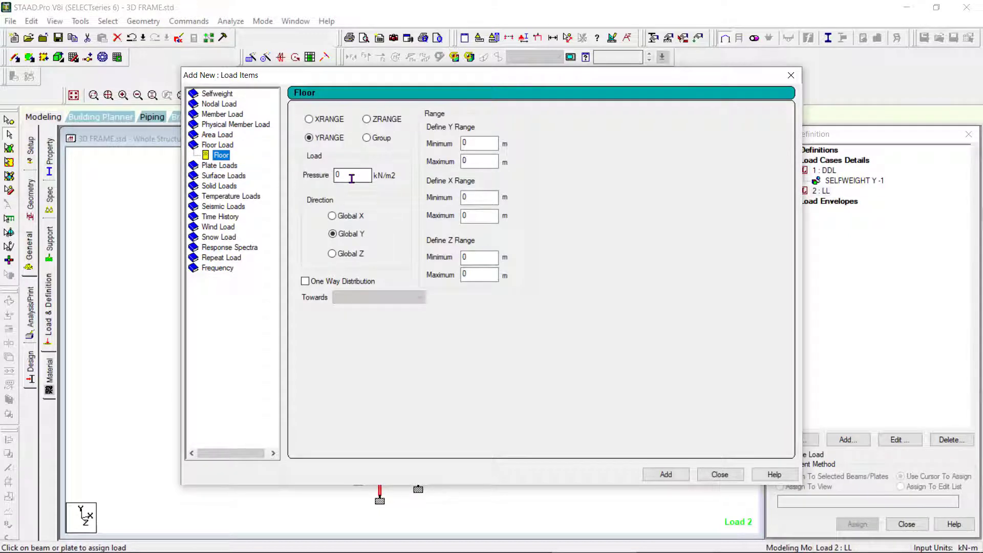
click(328, 150)
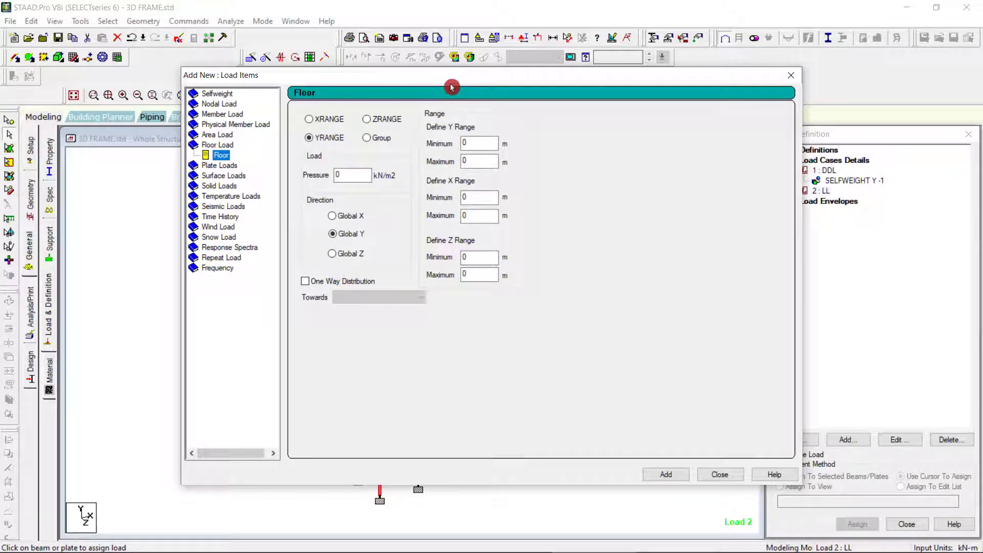
drag(449, 78, 673, 85)
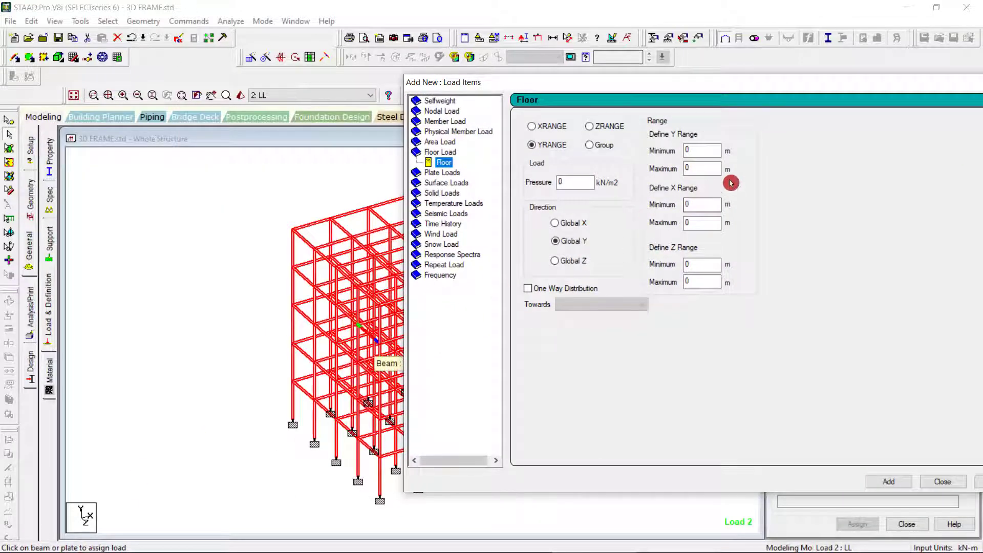
double_click(698, 151)
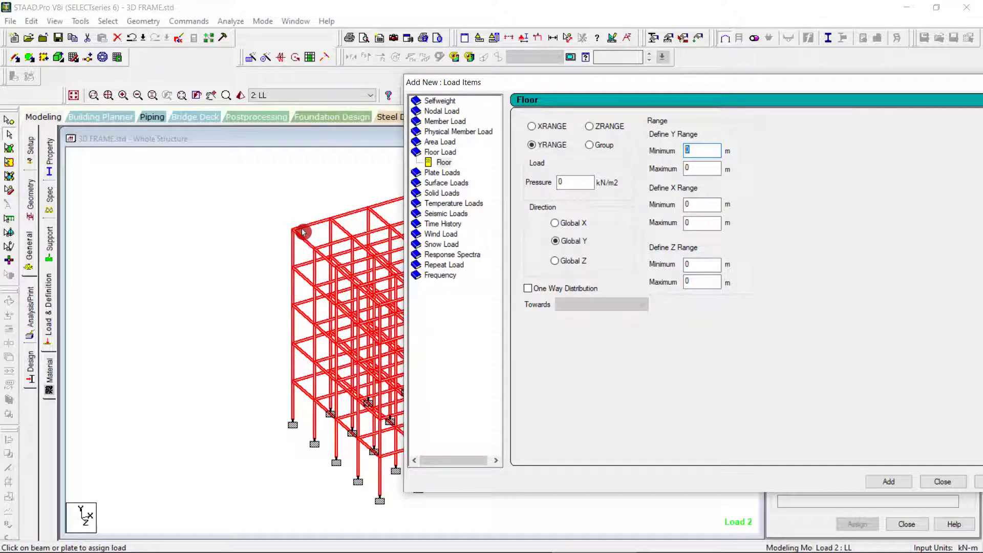
click(577, 182)
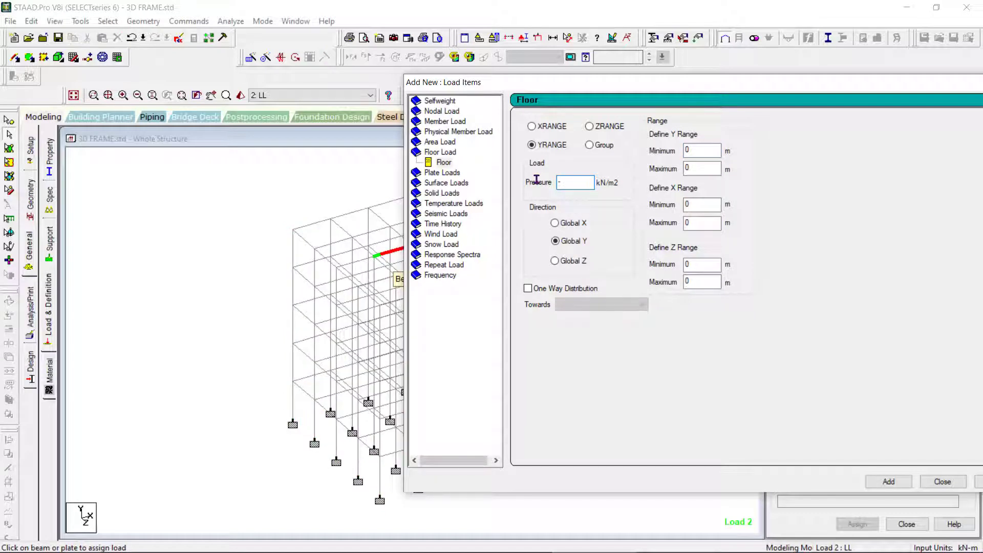
text(-2)
click(699, 149)
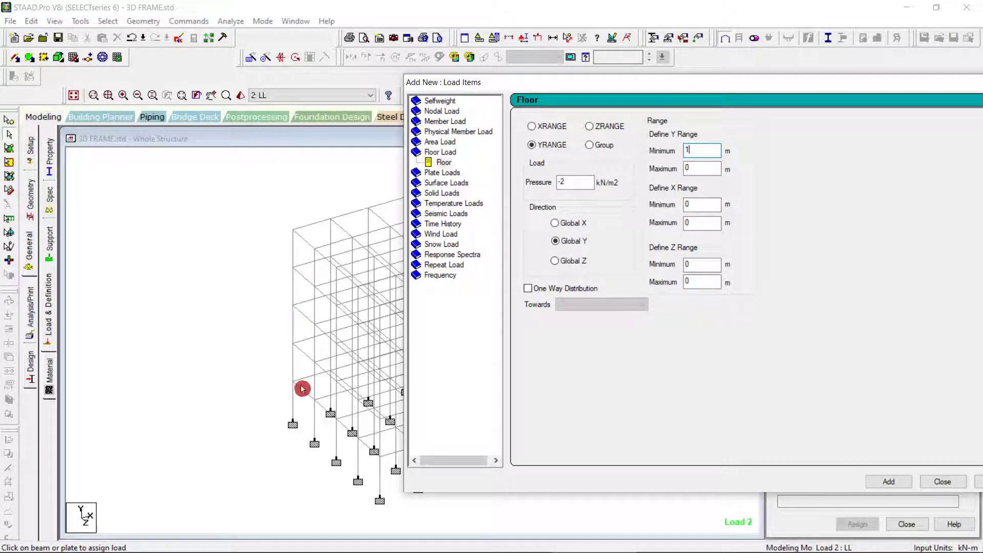
click(698, 172)
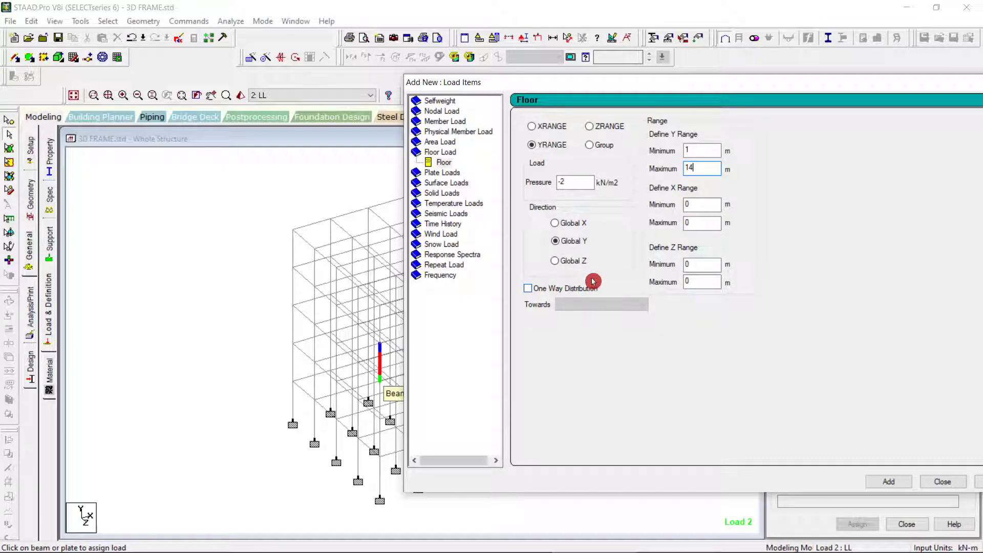
click(892, 481)
Add a second floor load to load case LL with pressure -1 kN/m2 in Global Y and a Y range from 14 m to 16 m.
drag(729, 88, 623, 84)
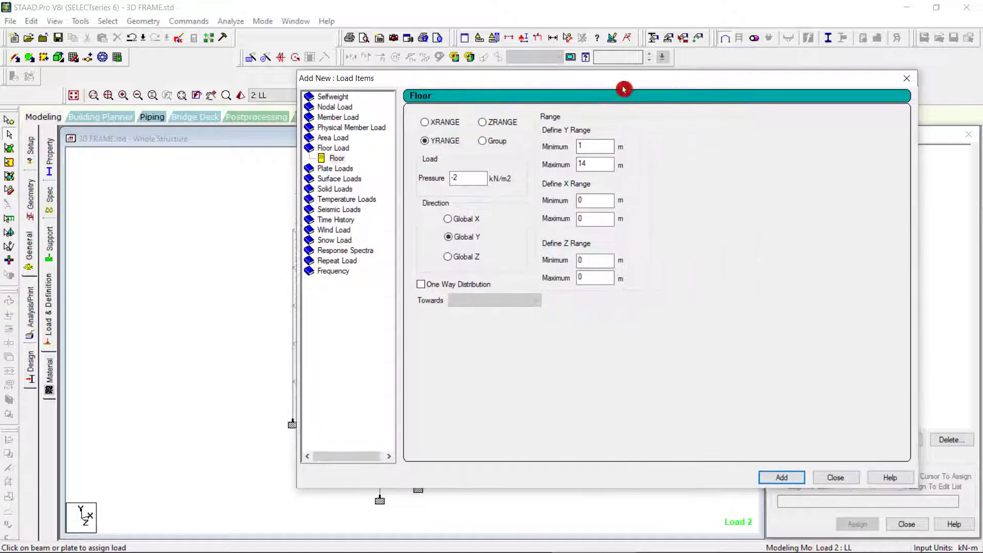
double_click(465, 173)
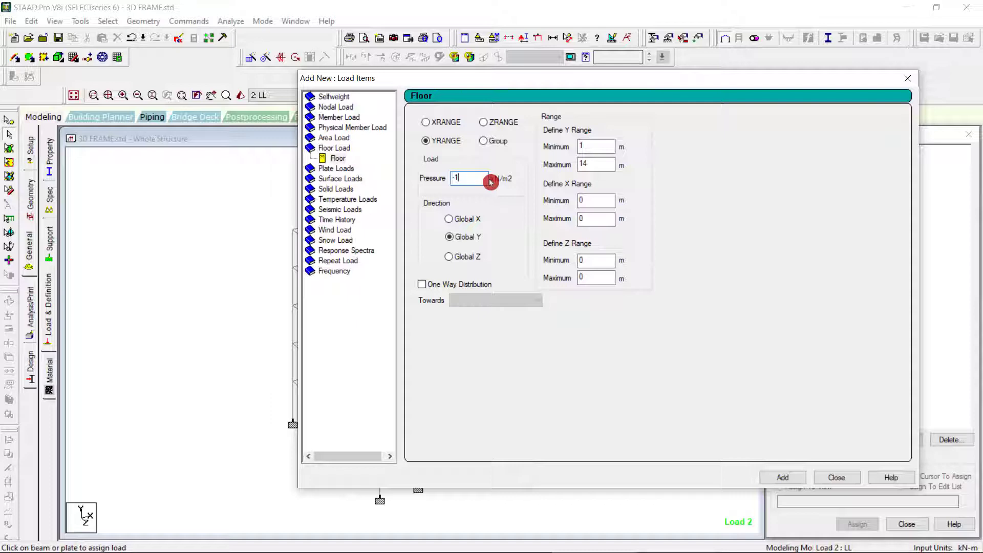
double_click(584, 146)
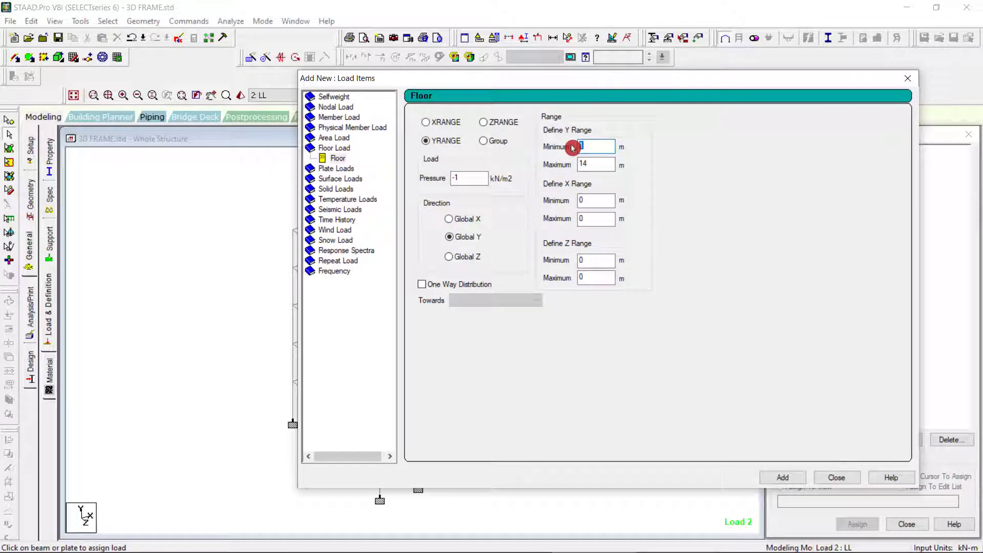
text(14)
double_click(607, 164)
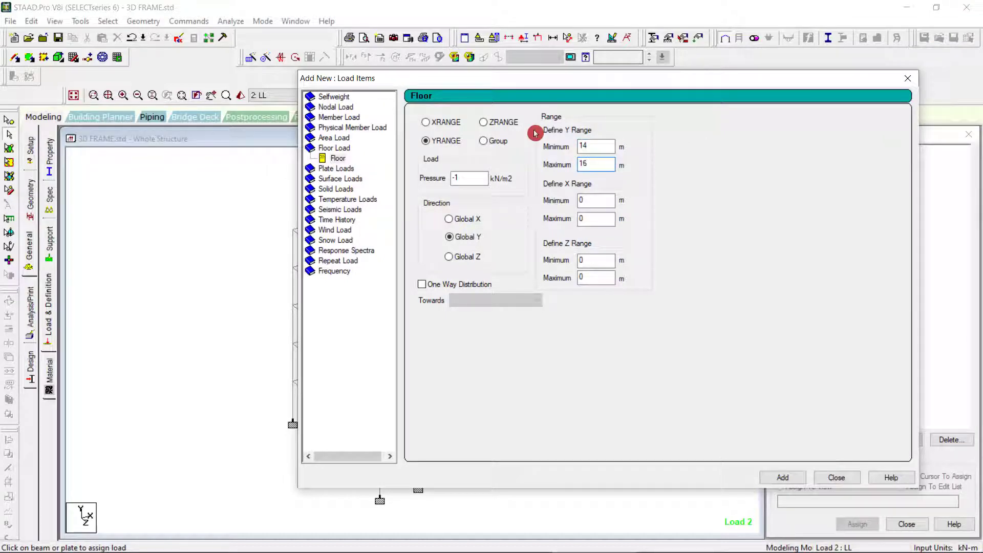
drag(665, 85, 871, 111)
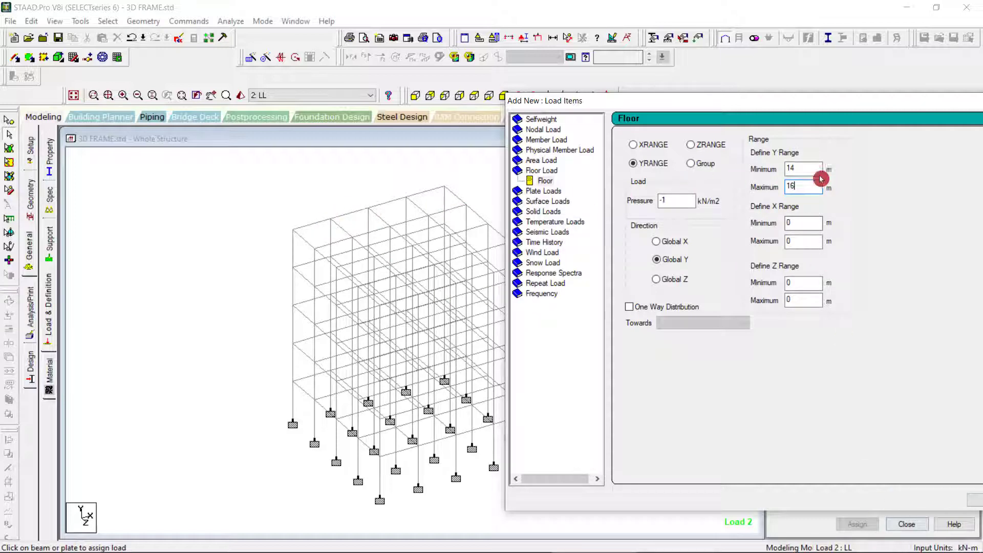
drag(665, 100, 539, 99)
click(893, 499)
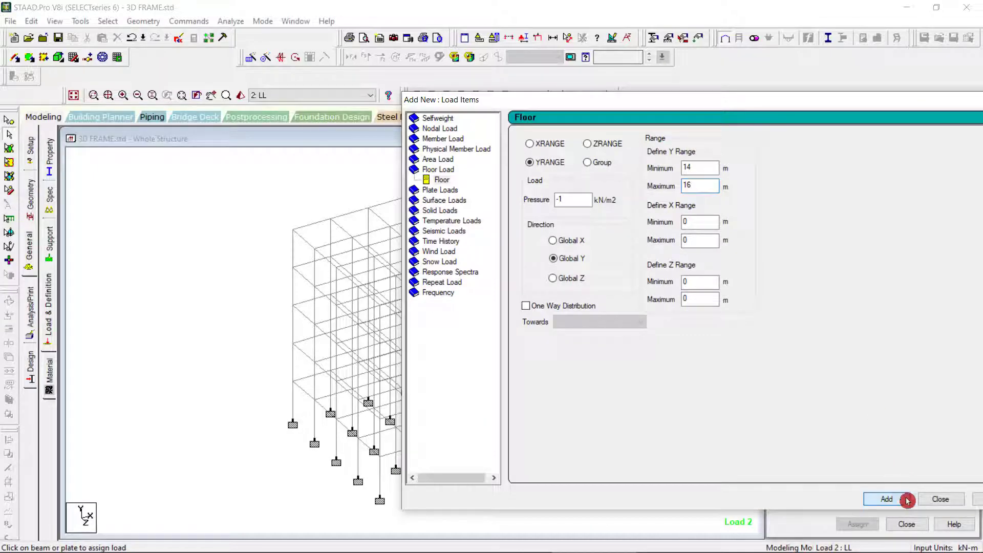
click(933, 499)
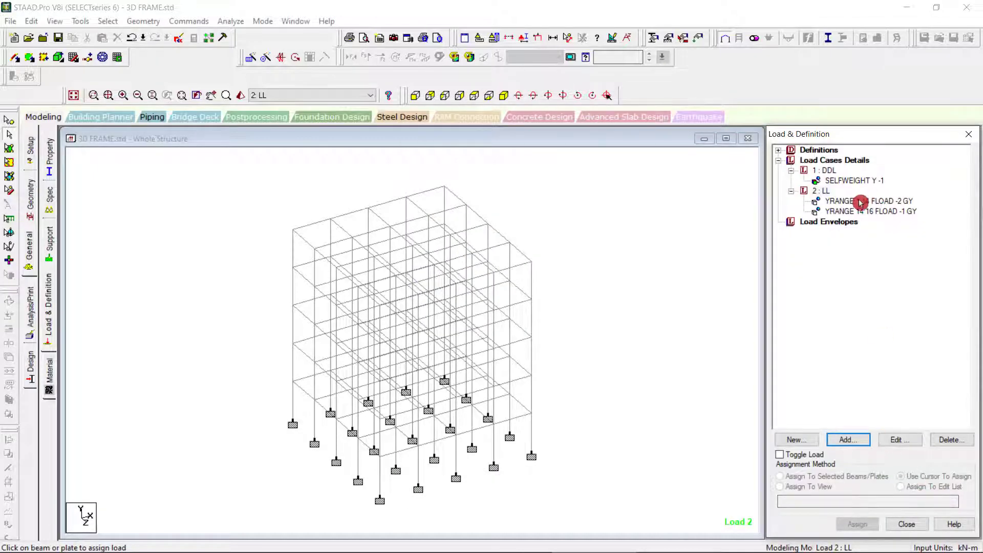
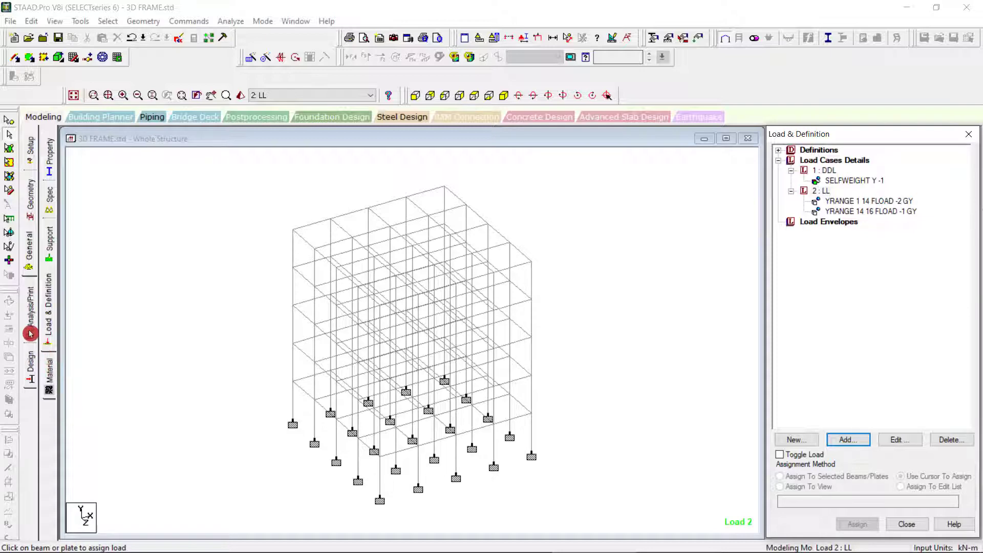
Examine the design codes available for steel design of the whole structure.
click(31, 361)
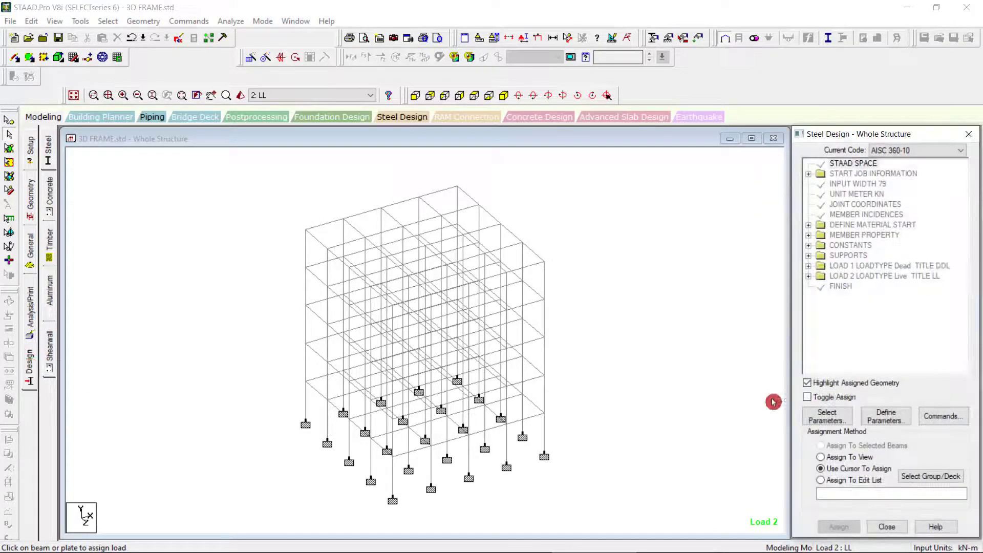
click(917, 150)
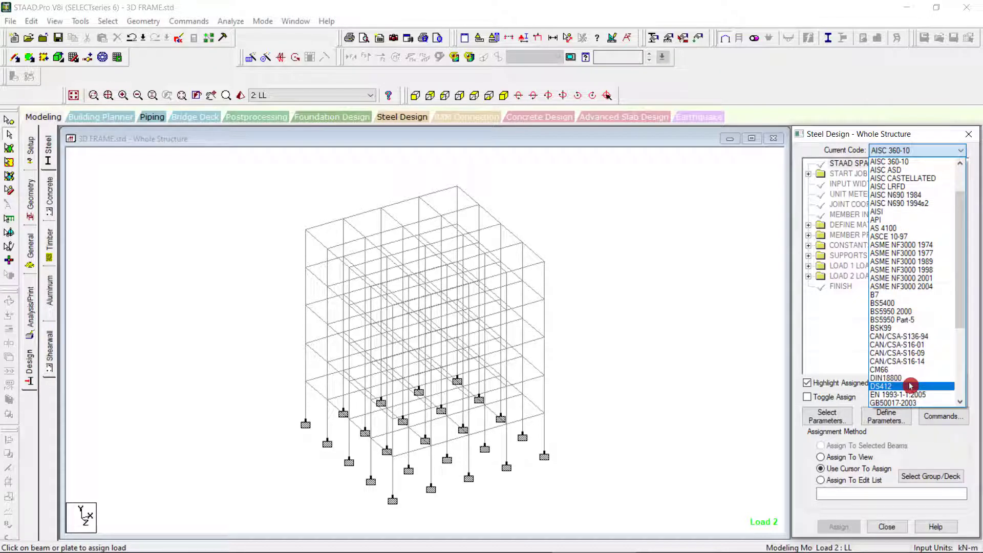
scroll(910, 386, down, 3)
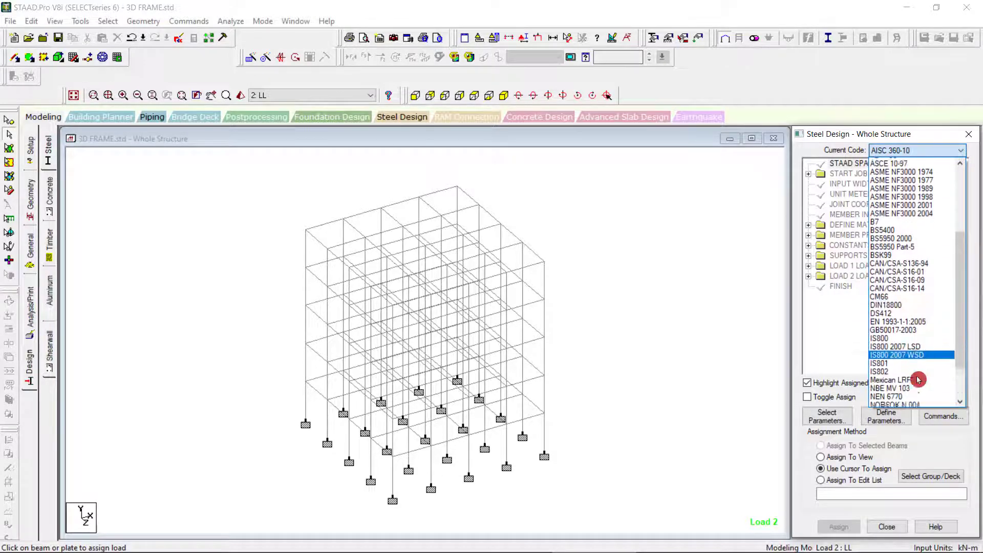
scroll(918, 379, down, 2)
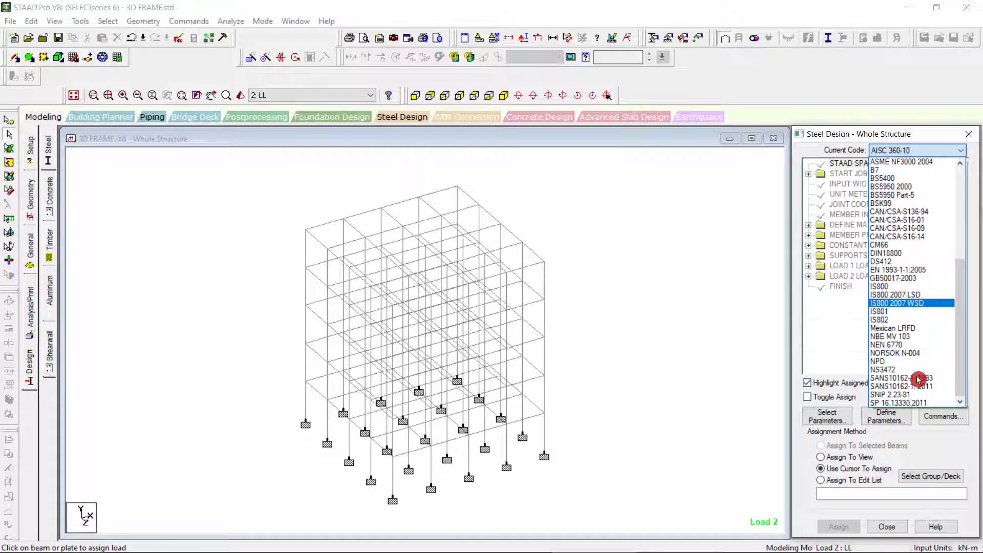
scroll(918, 376, up, 7)
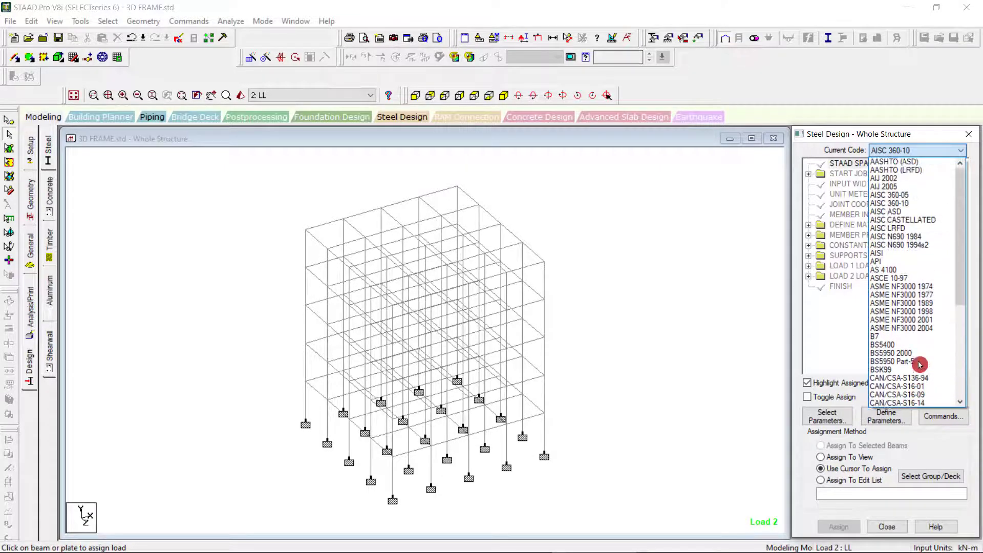
click(931, 150)
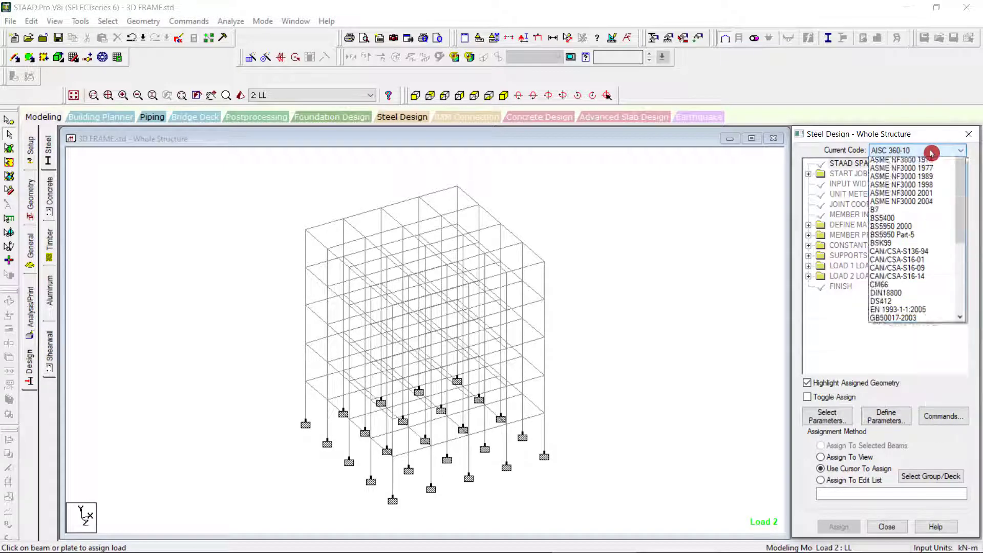
click(932, 150)
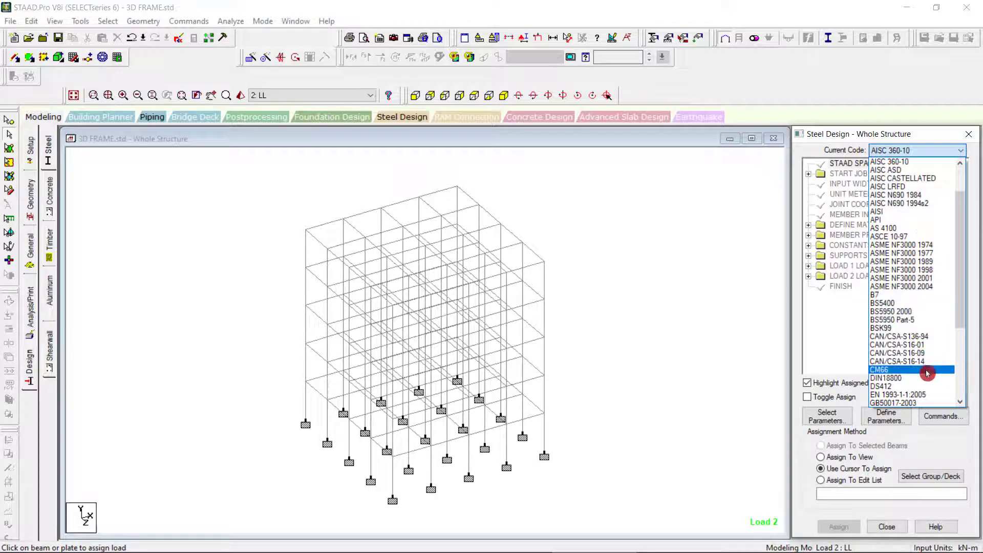
scroll(926, 376, down, 3)
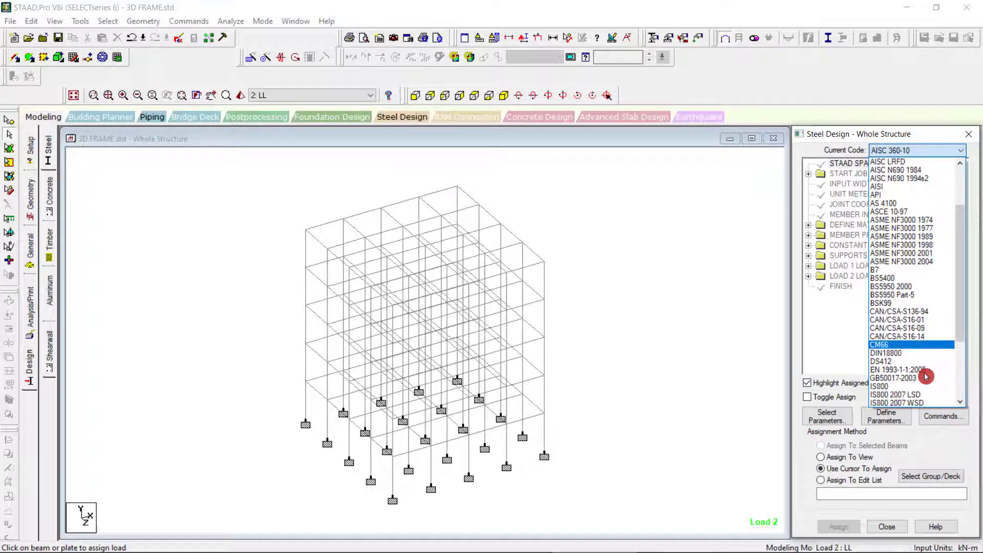
scroll(926, 375, down, 2)
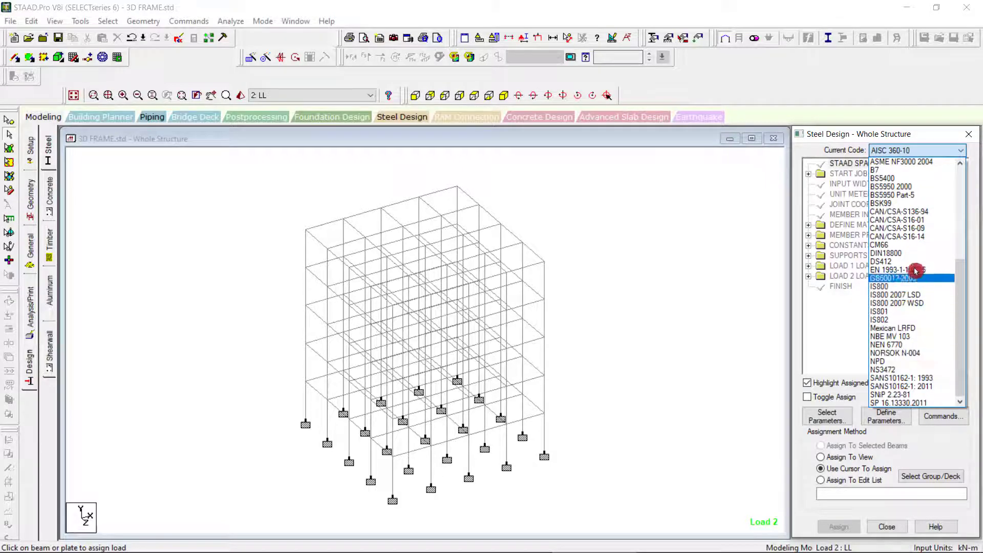
scroll(915, 265, up, 2)
scroll(915, 264, up, 4)
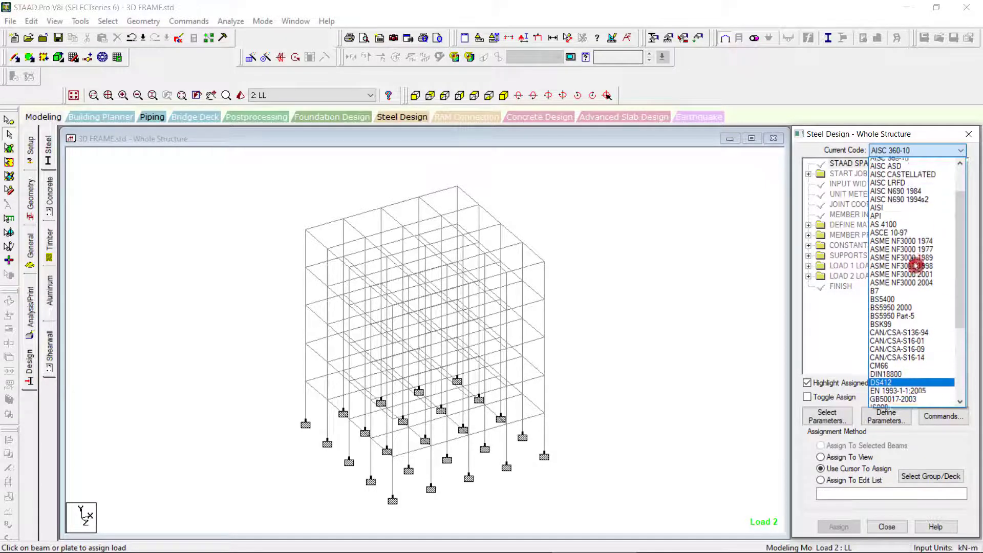
scroll(916, 265, up, 2)
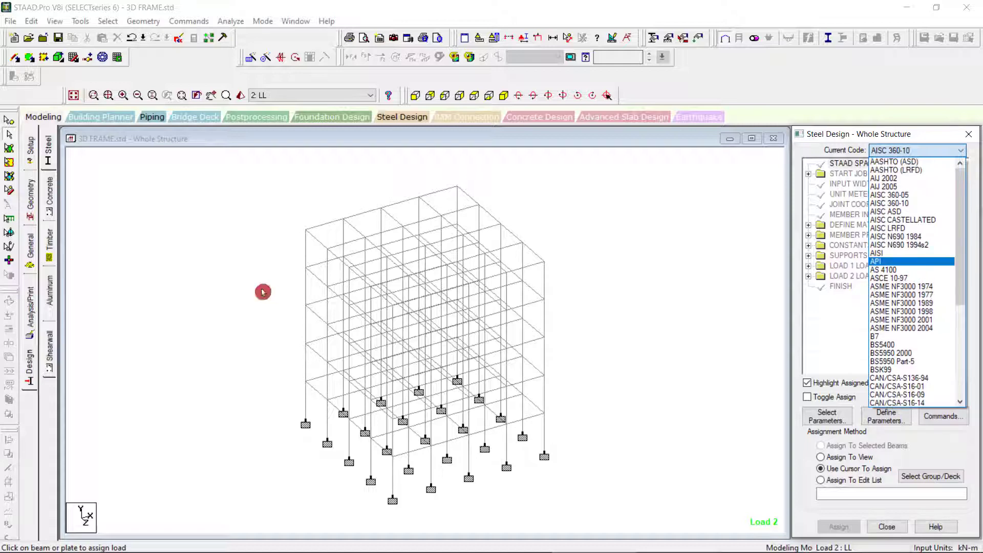
Switch to concrete design for the whole structure and set the current design code to IS456.
click(56, 190)
click(55, 189)
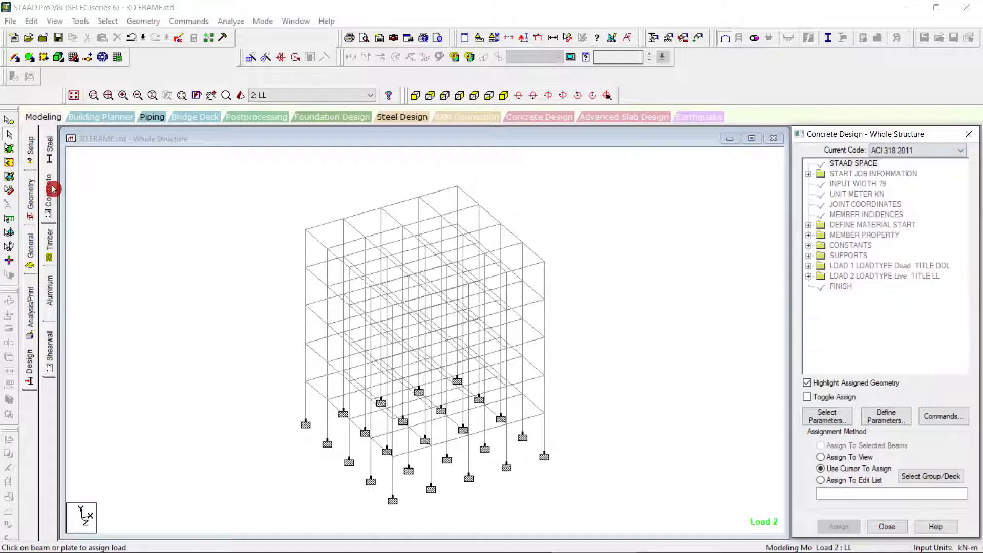
click(904, 152)
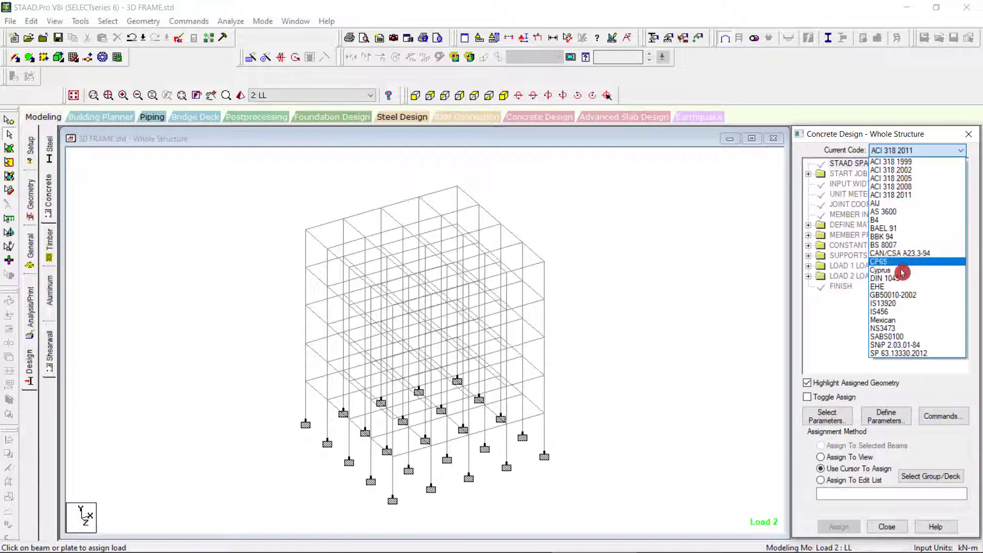
click(907, 312)
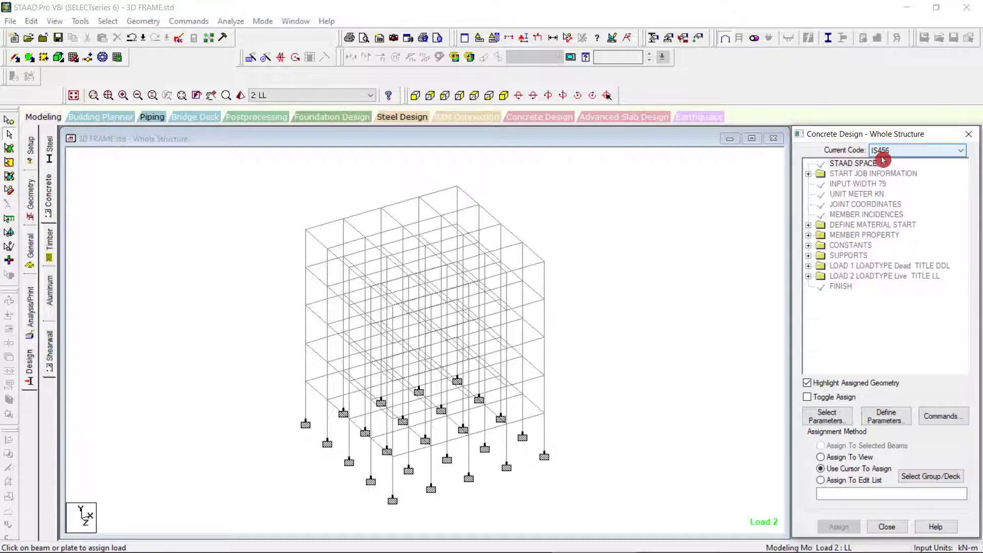
Limit the selected concrete design parameters to Fc, Fymain and Fysec.
click(839, 421)
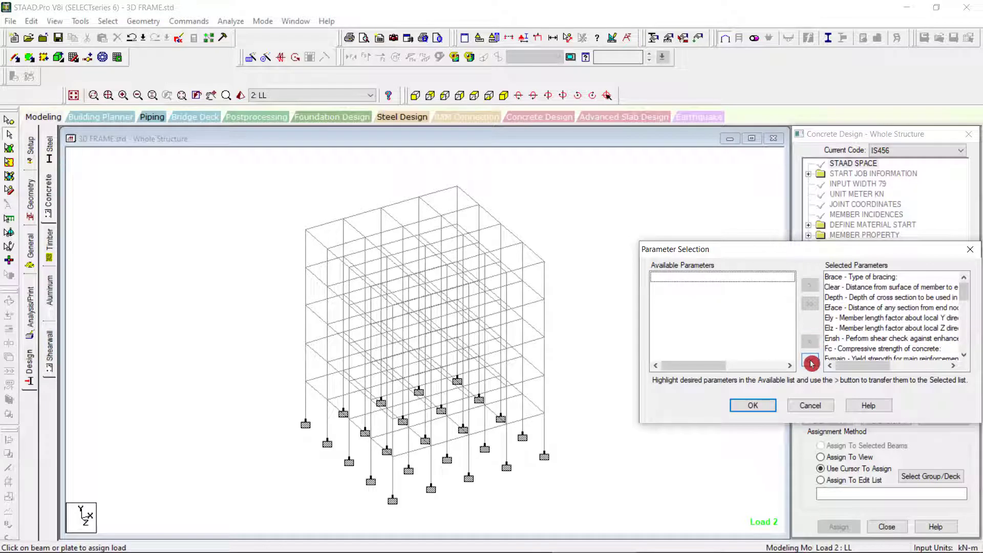
click(810, 362)
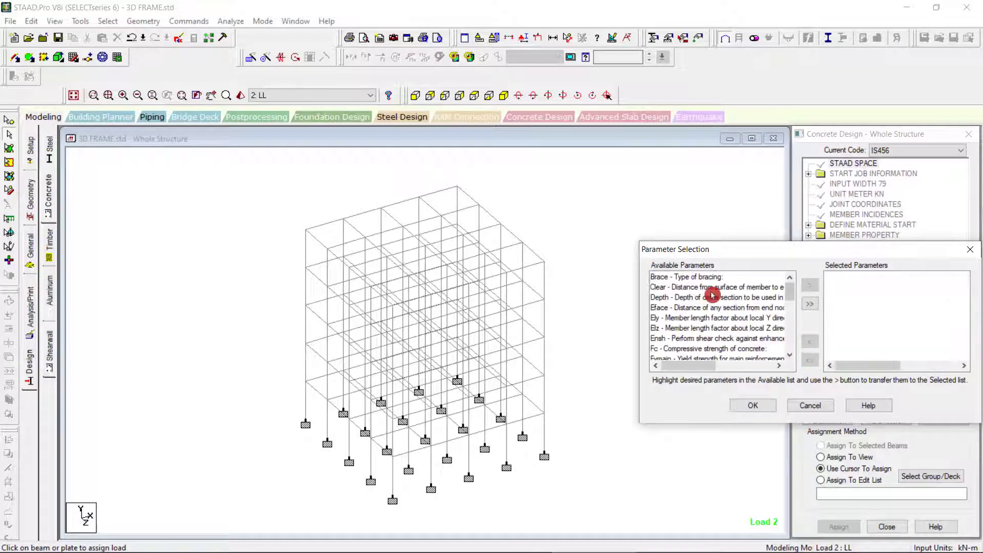
scroll(717, 293, down, 1)
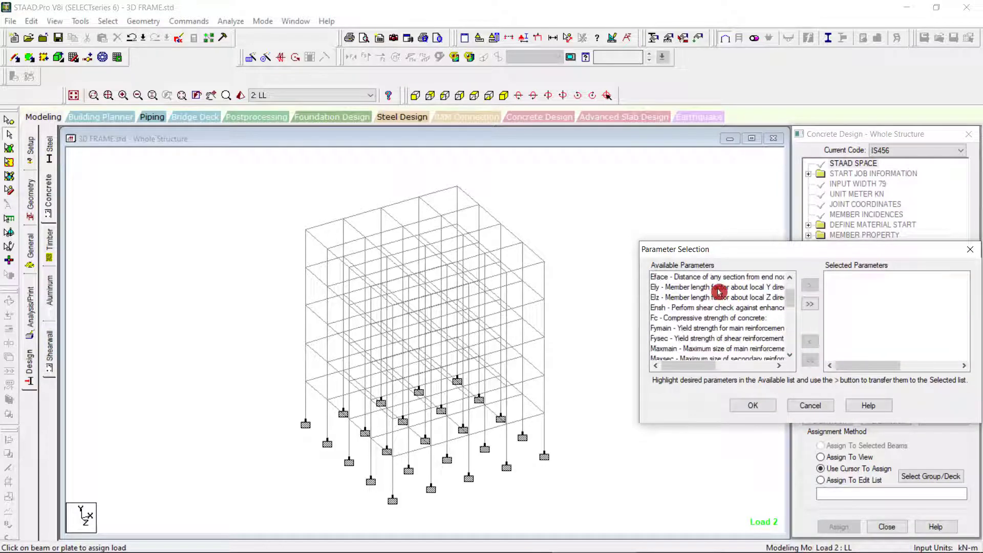
double_click(733, 320)
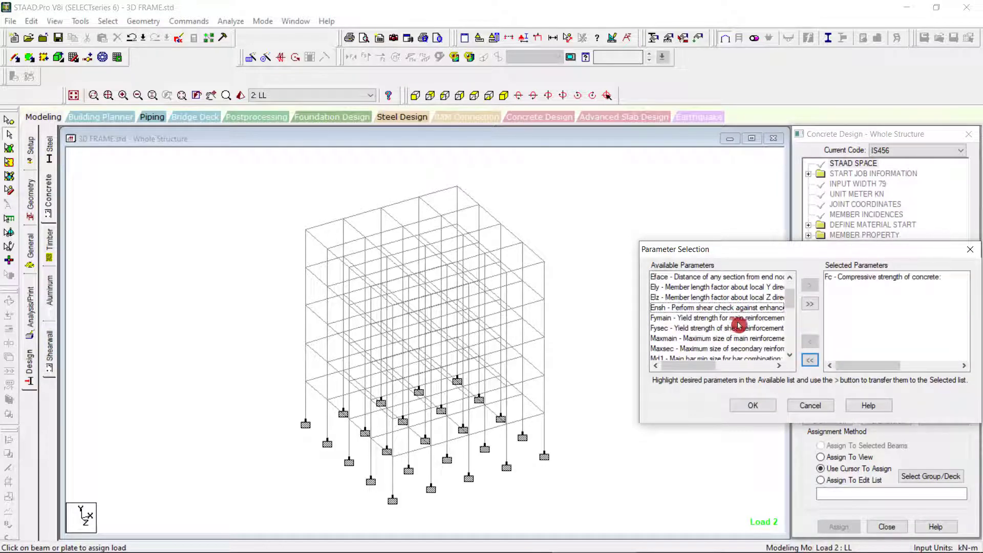
double_click(709, 319)
double_click(708, 319)
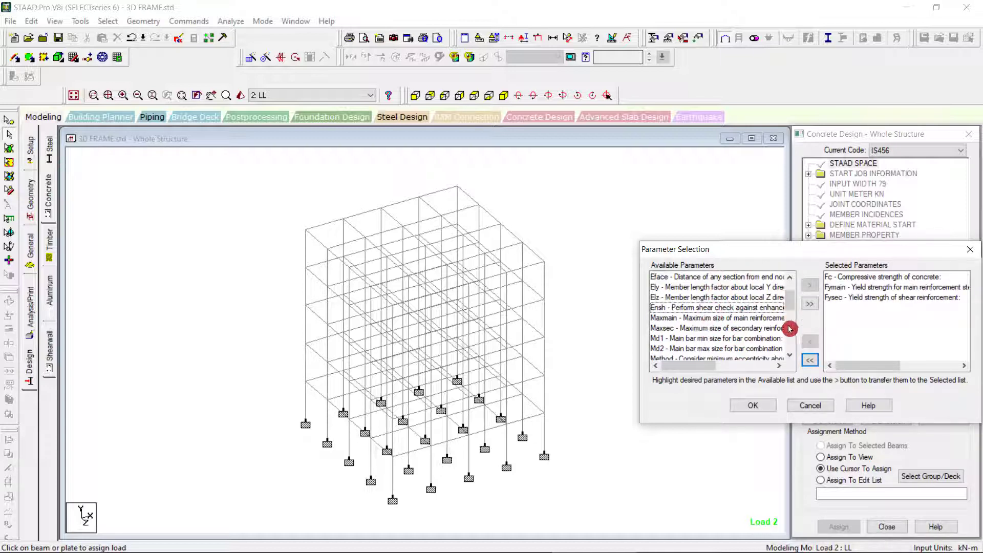
click(758, 406)
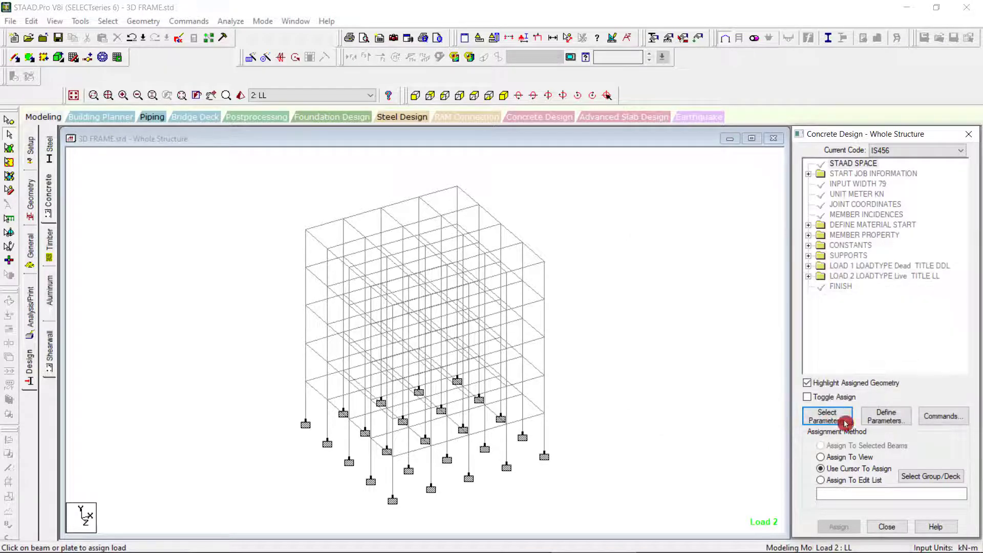
Add the design parameters FC 27579.2, FYMAIN 413688 and FYSEC 413688 kN/m2 to the concrete design.
click(882, 418)
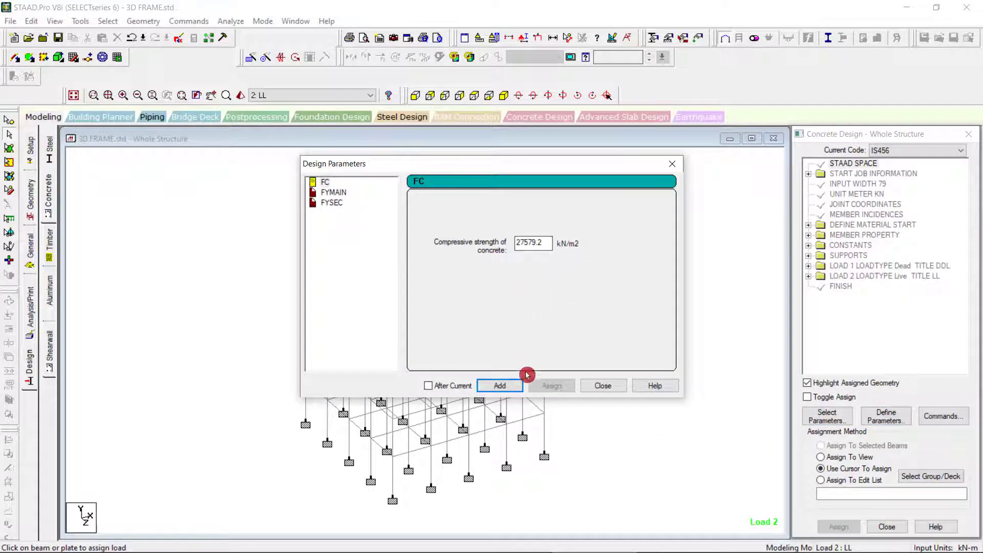
click(507, 390)
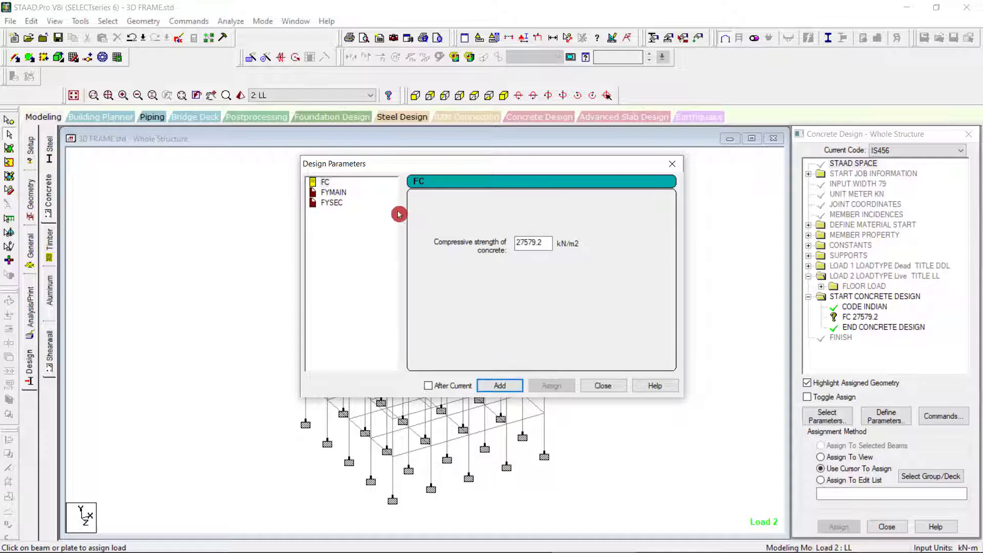
click(332, 193)
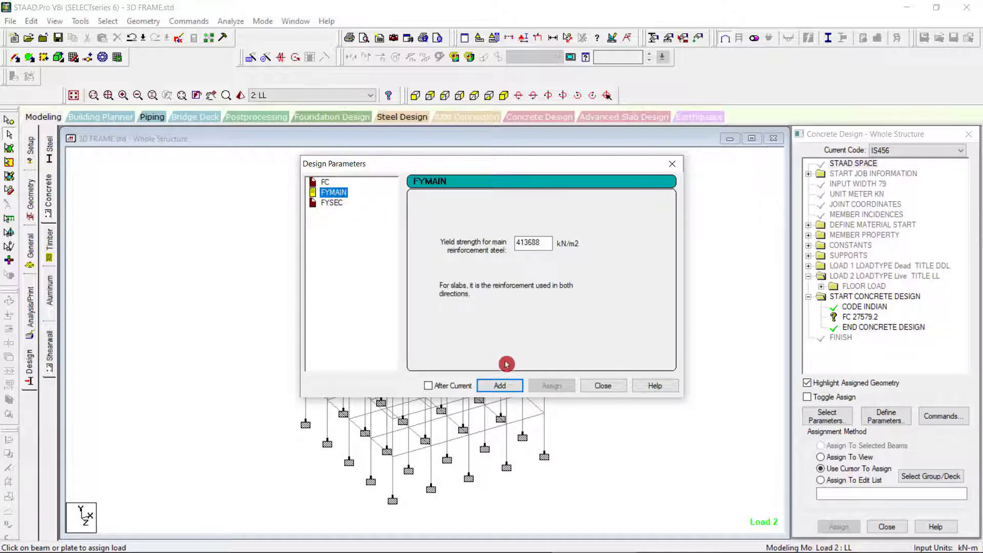
click(500, 387)
click(333, 203)
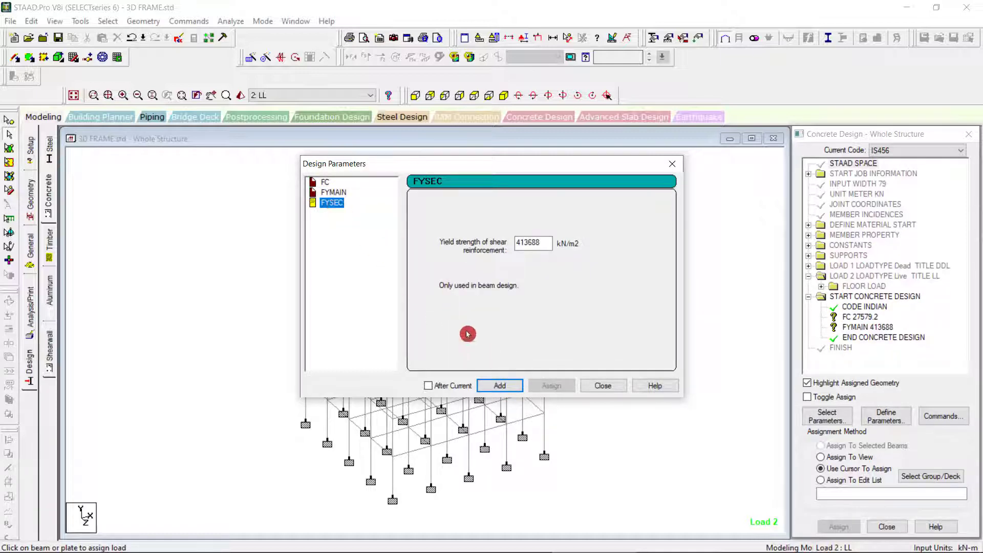
click(500, 385)
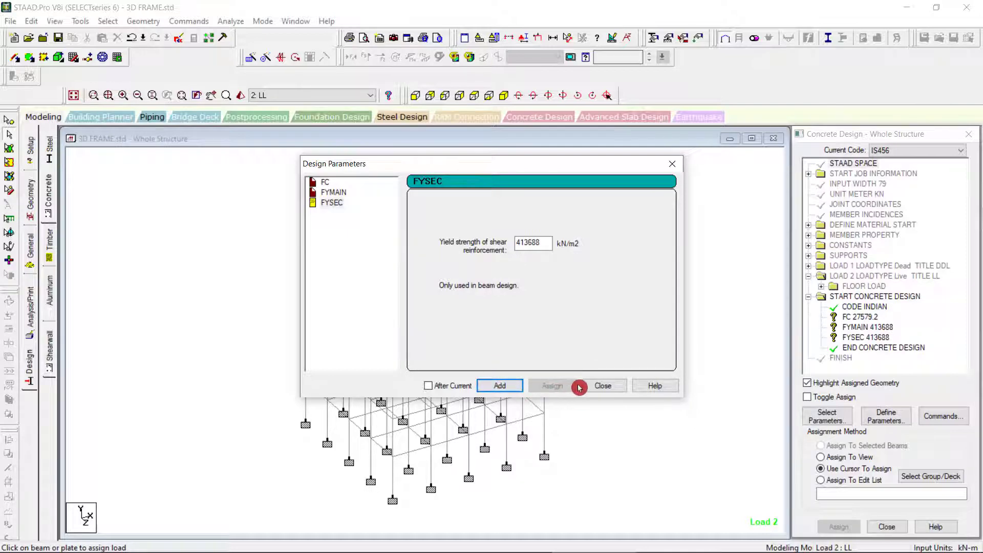
click(603, 387)
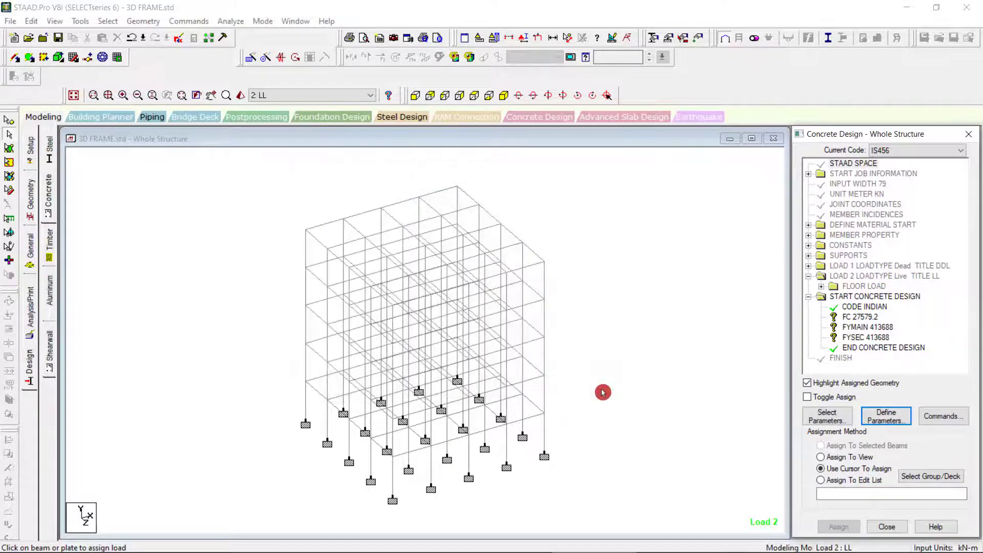
Assign the FC 27579.2 concrete design parameter to all beams and columns of the frame.
click(849, 328)
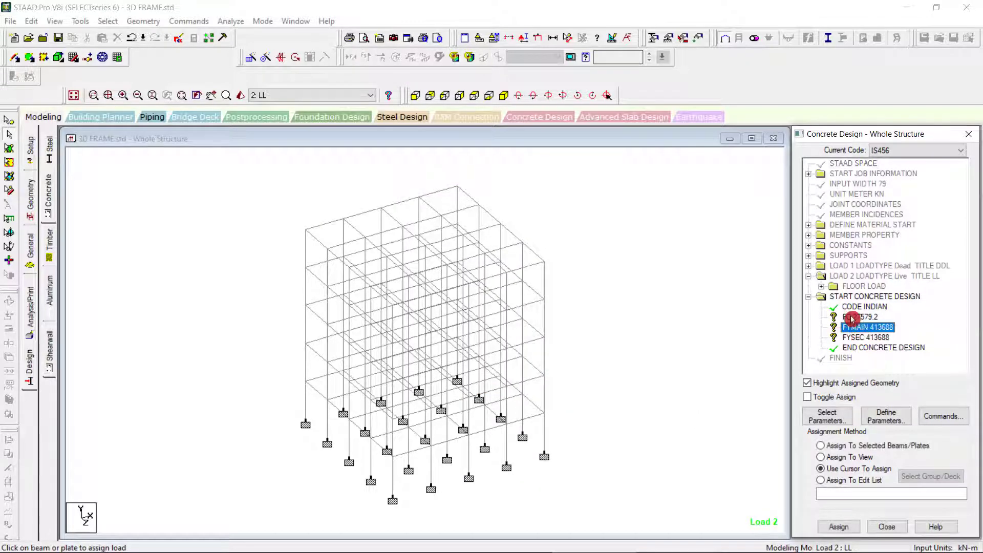
click(852, 319)
mouse_move(250, 180)
mouse_down()
mouse_move(566, 370)
mouse_move(613, 502)
mouse_up()
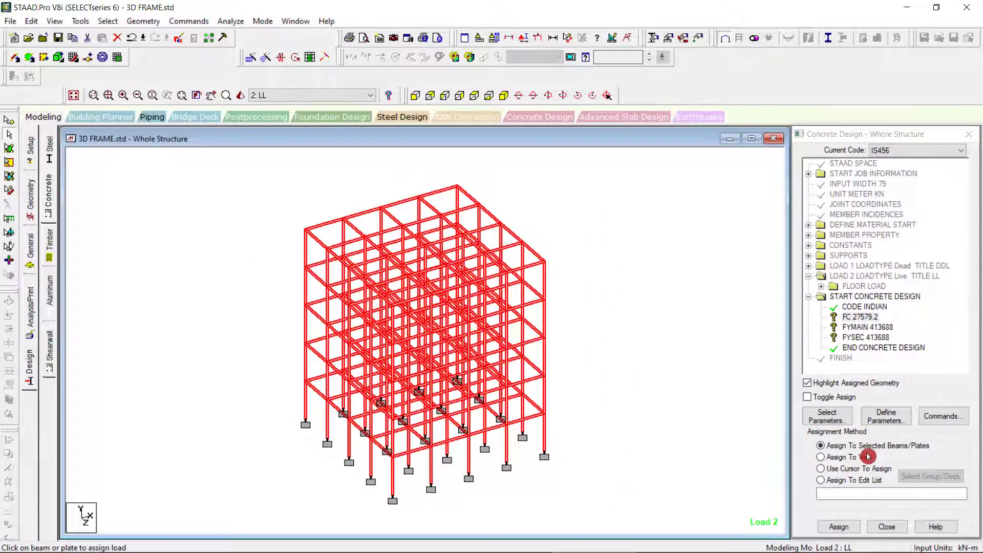
click(863, 518)
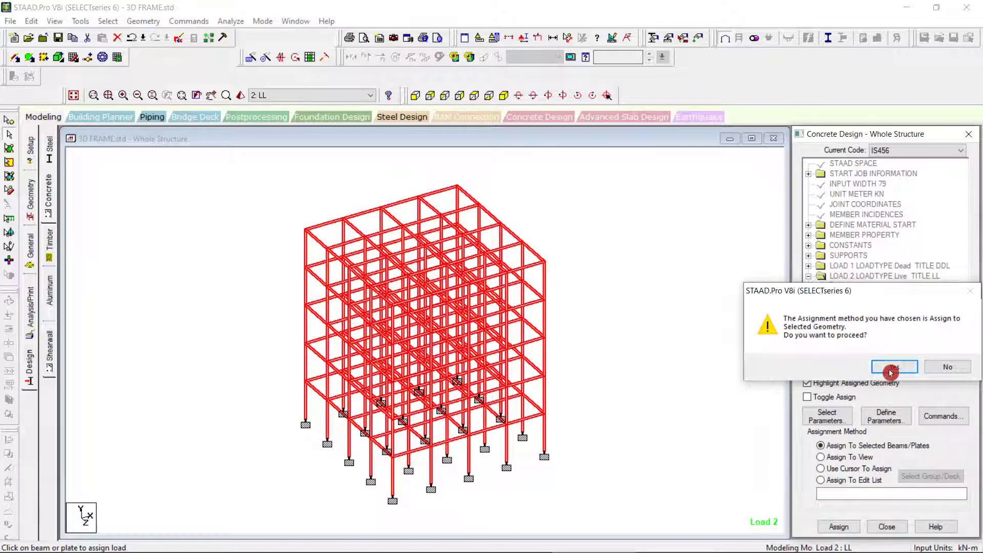
click(886, 367)
Assign the FYMAIN 413688 design parameter to every selected member of the frame.
click(869, 328)
click(820, 469)
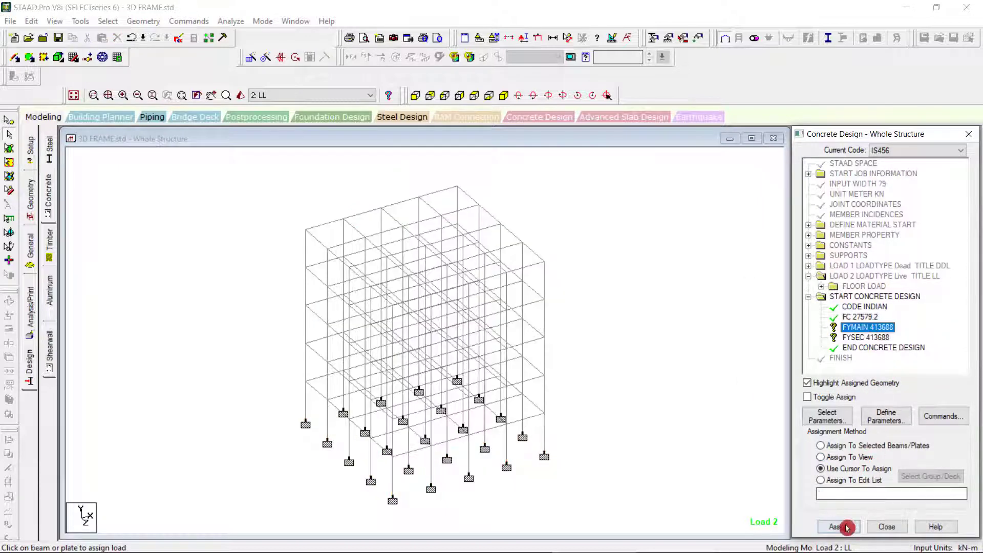
click(845, 526)
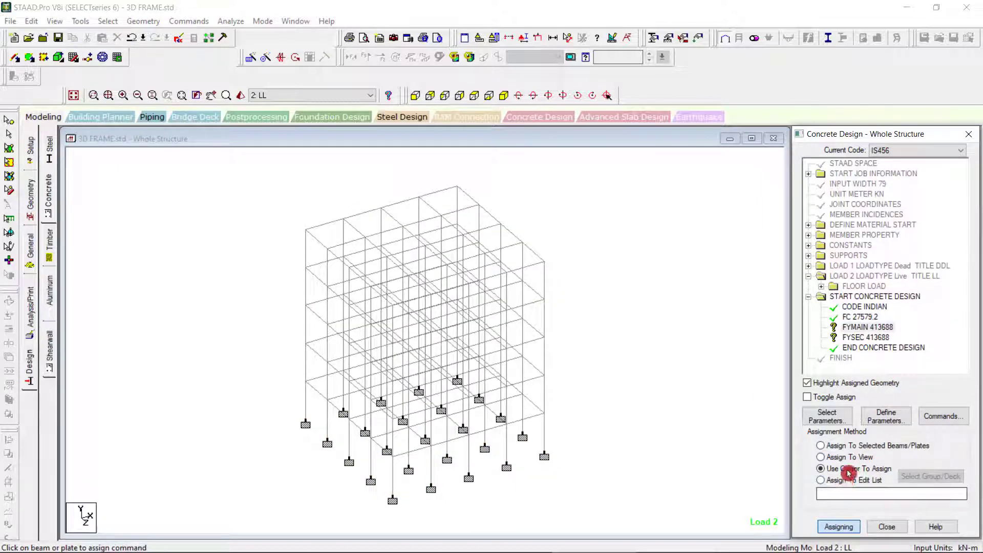
click(860, 446)
drag(299, 191, 603, 502)
click(839, 527)
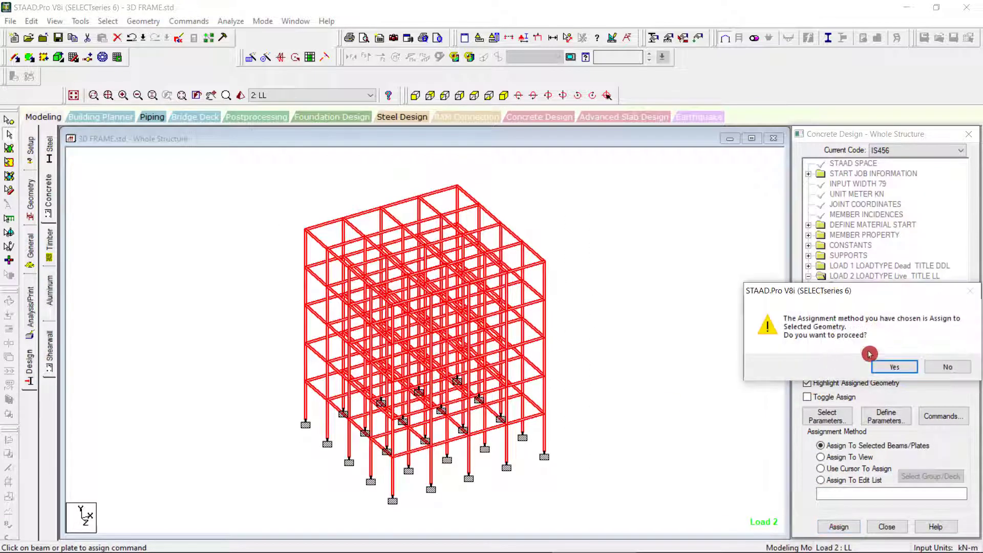
click(890, 365)
Assign the FYSEC 413688 design parameter to the whole frame and clear the member selection.
click(875, 339)
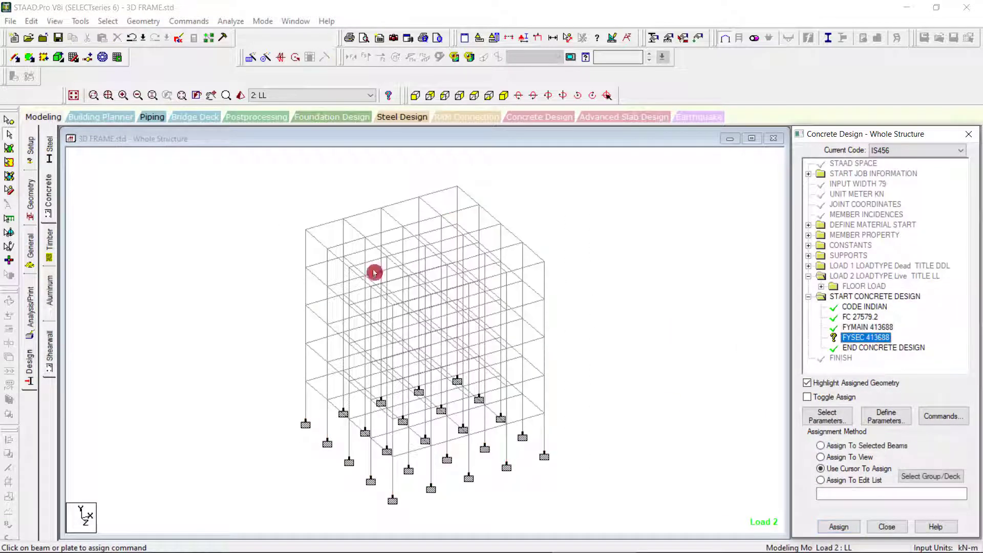
drag(264, 175, 615, 527)
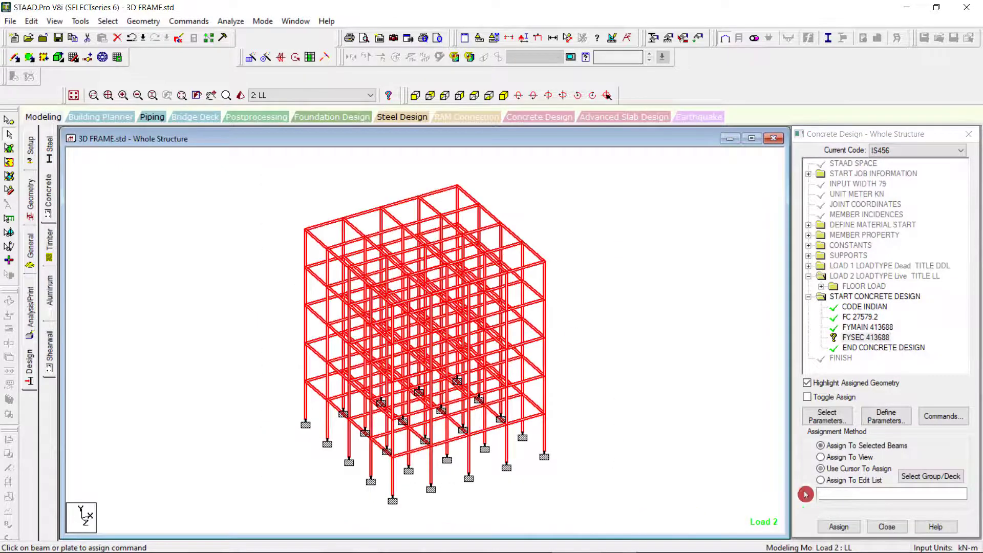
click(840, 527)
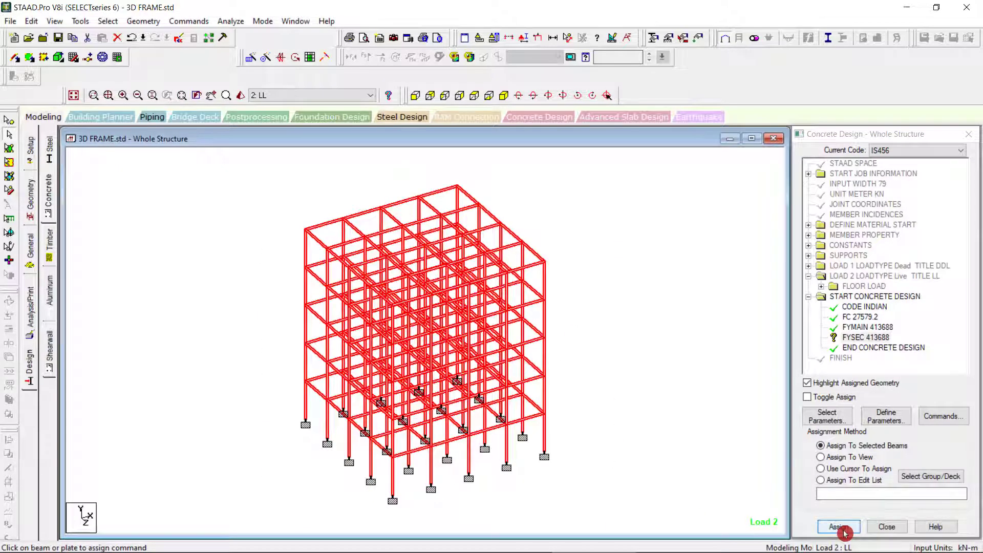
click(879, 369)
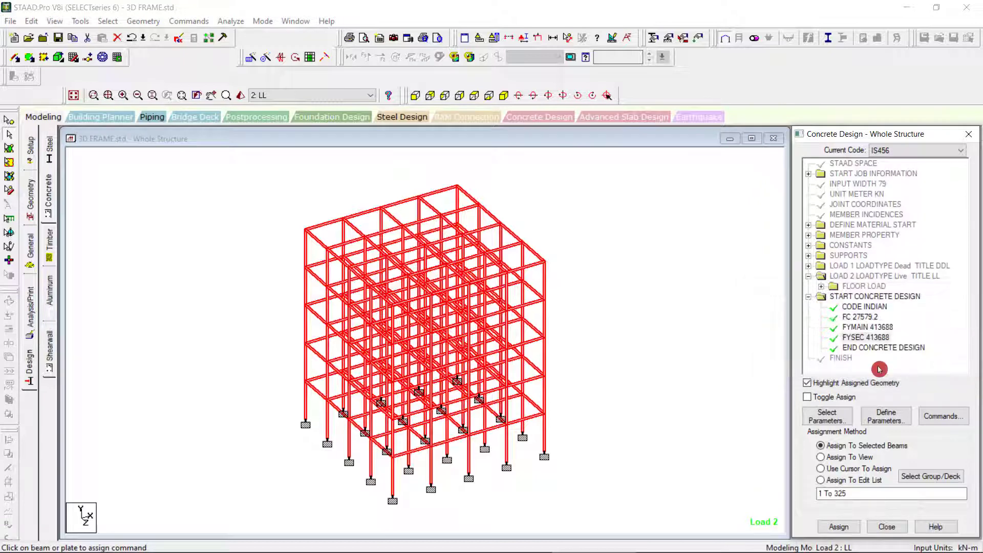
click(692, 356)
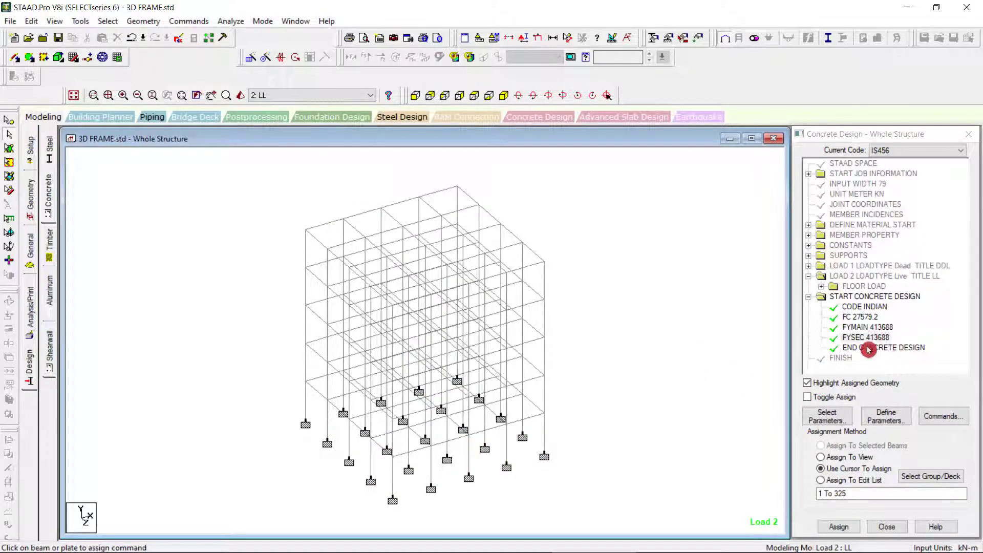
Add a Perform Analysis command with the No Print option to the structure.
click(30, 318)
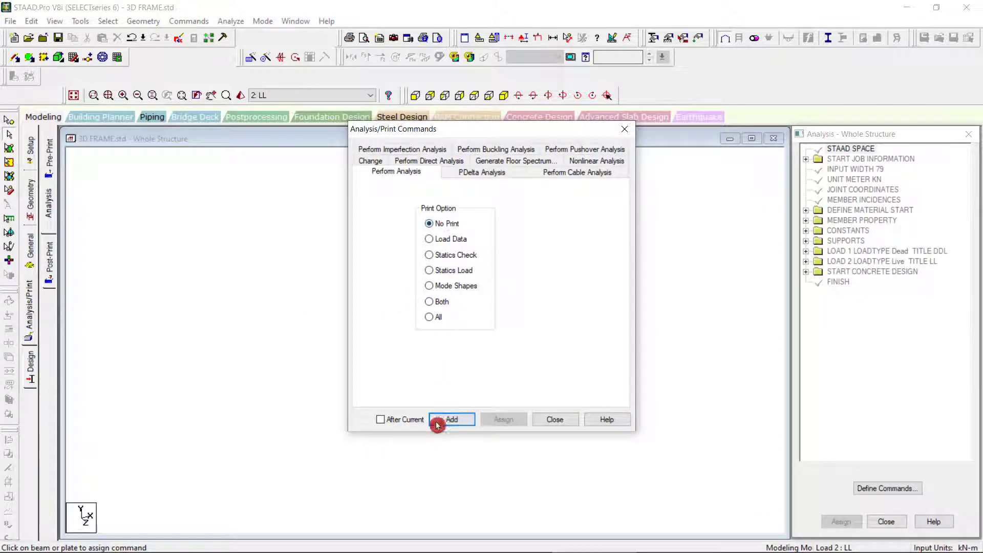
click(452, 419)
click(547, 420)
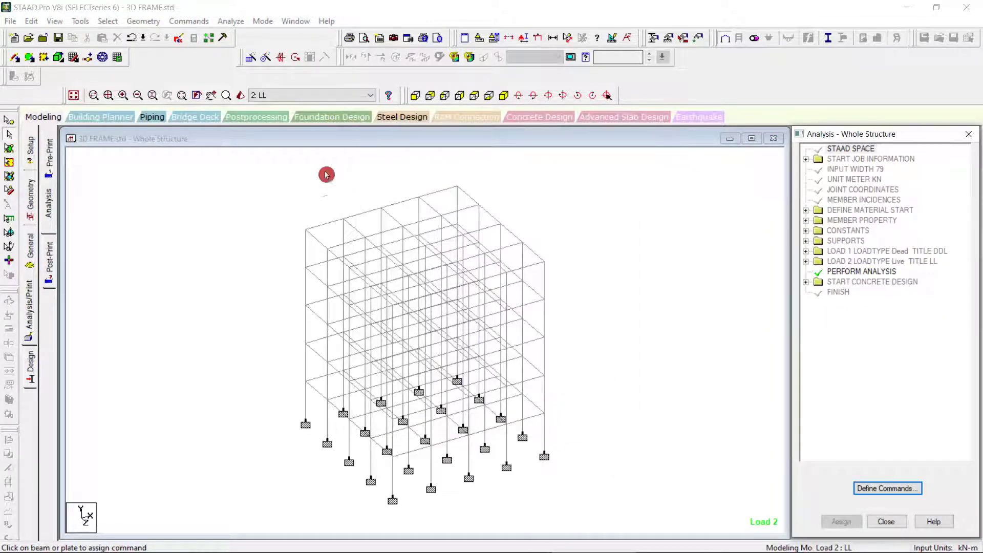
Run the analysis of the frame and open its output file.
click(231, 22)
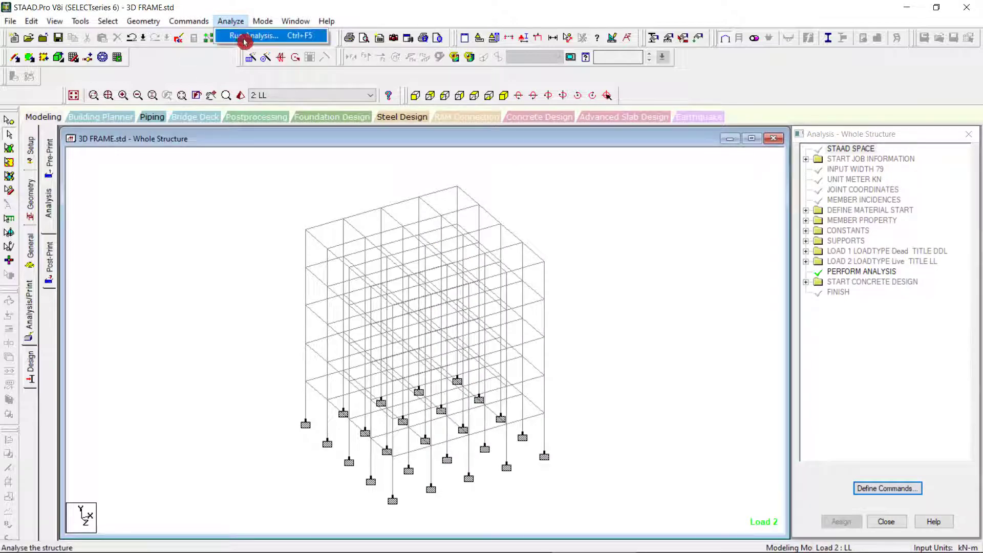
click(246, 37)
click(415, 302)
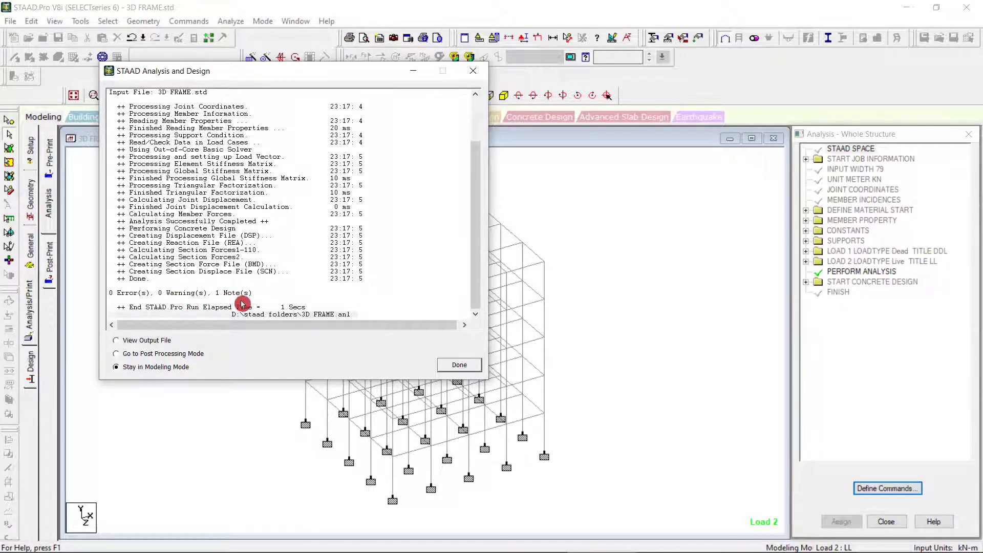
click(446, 366)
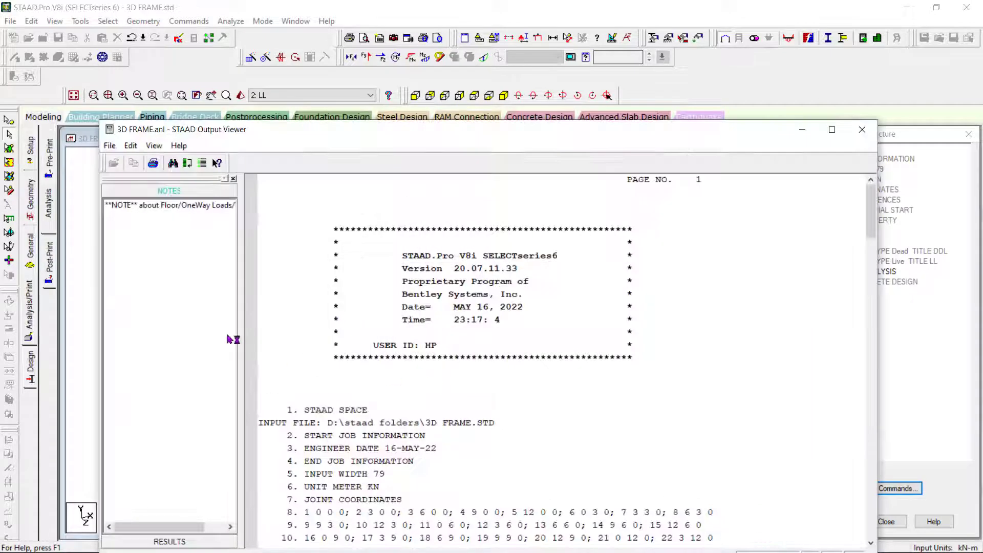
Examine the concrete design results and the problem statistics in the analysis output file.
click(179, 542)
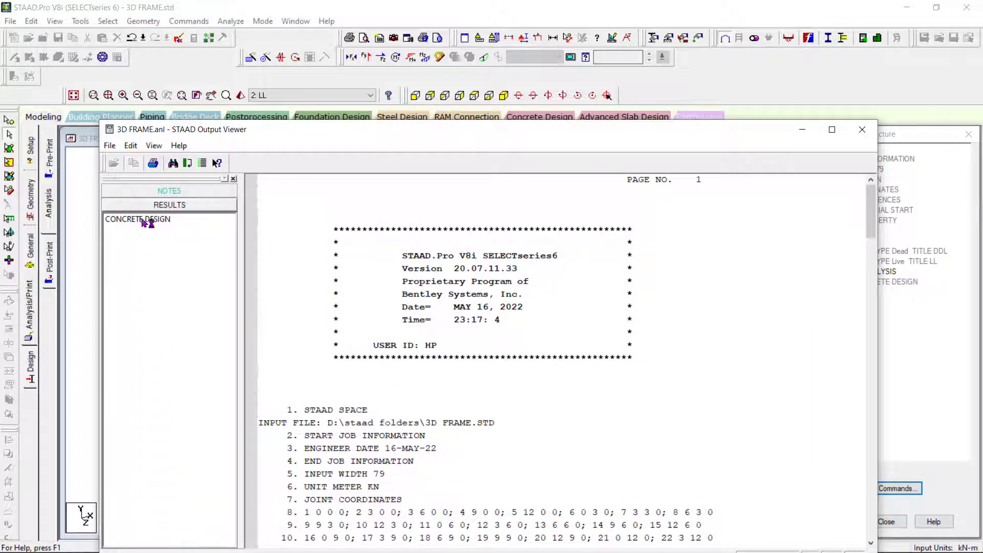
click(144, 220)
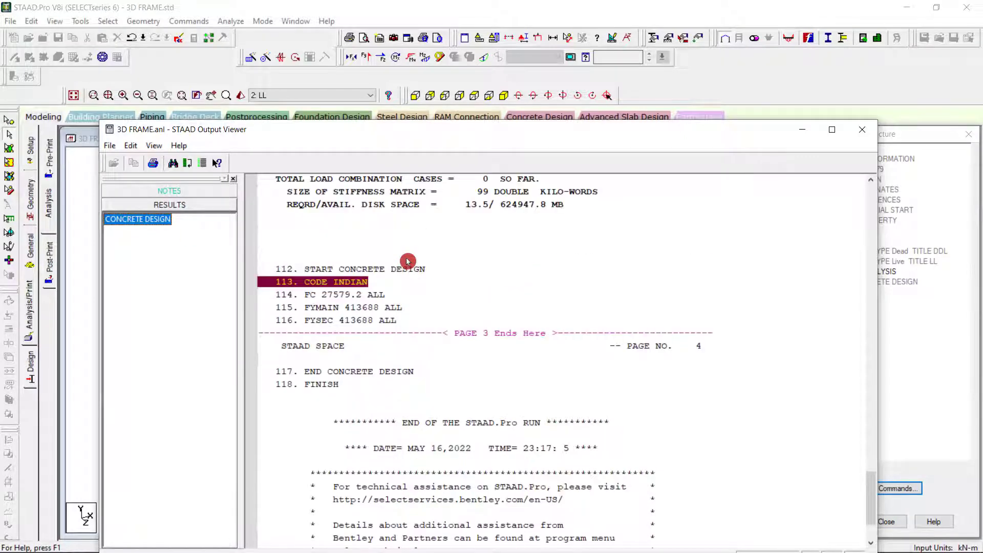
scroll(418, 261, up, 7)
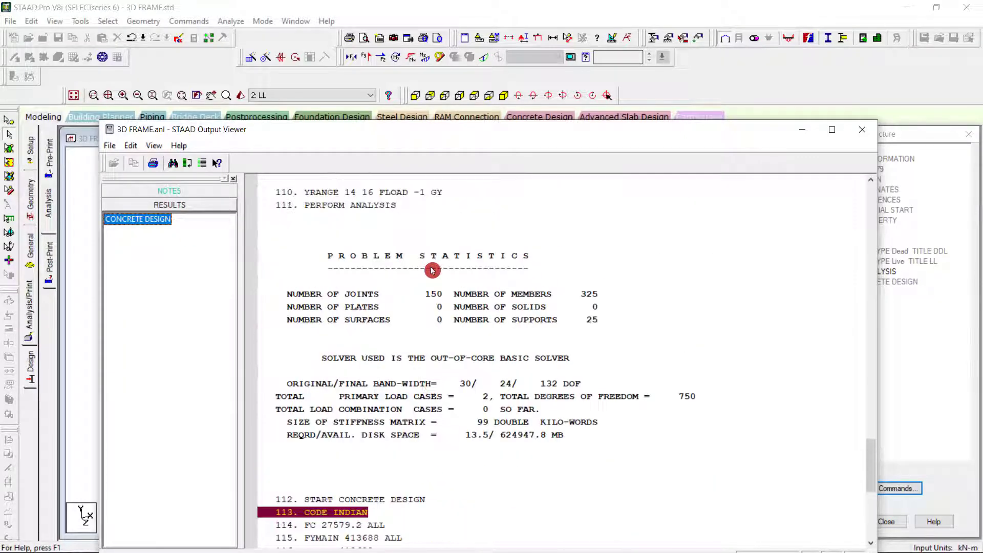
scroll(432, 267, down, 4)
click(346, 324)
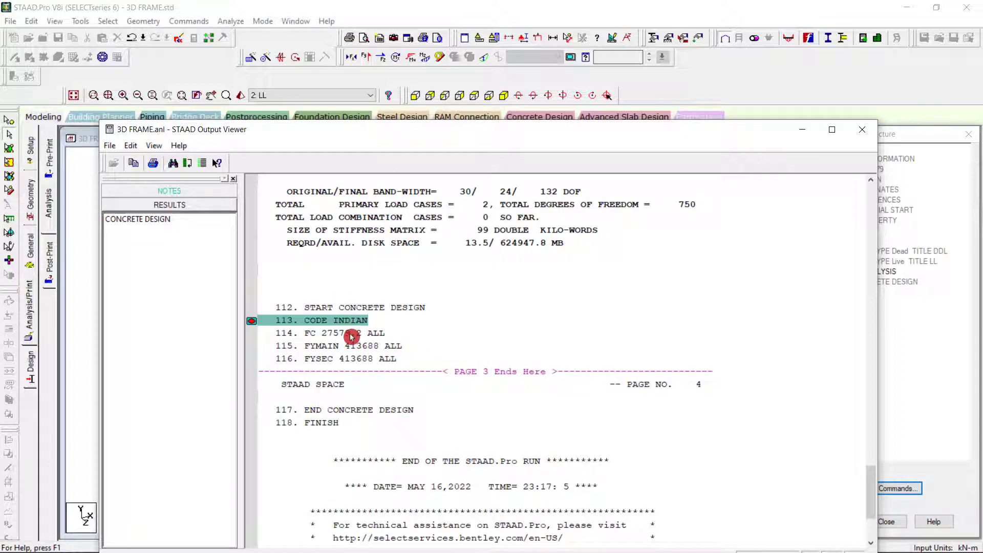
click(361, 335)
scroll(476, 428, down, 3)
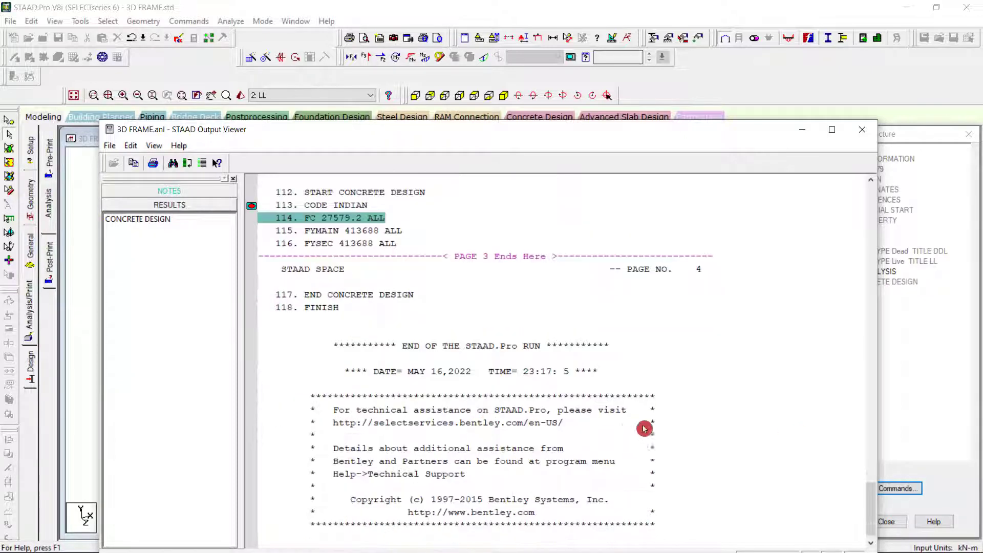
drag(862, 504, 866, 164)
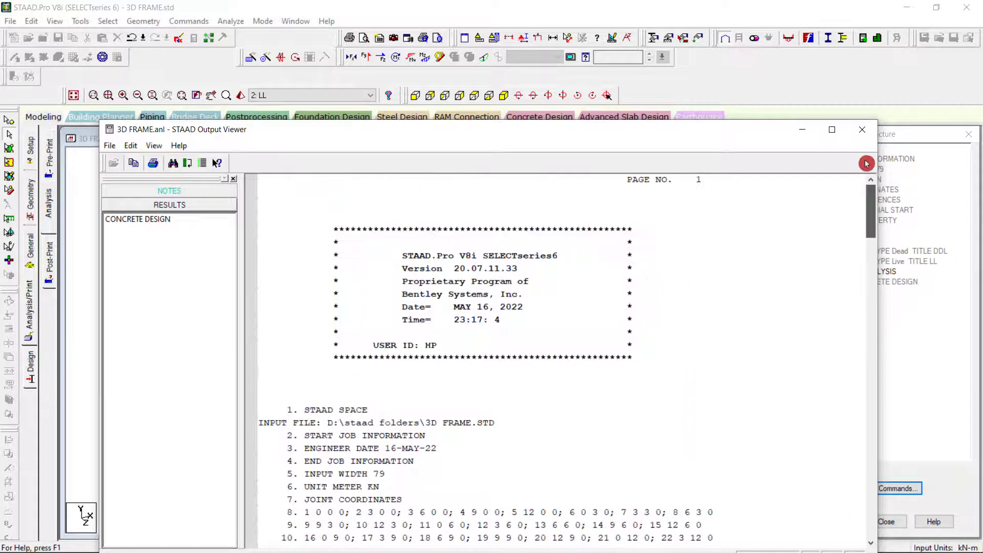
click(156, 224)
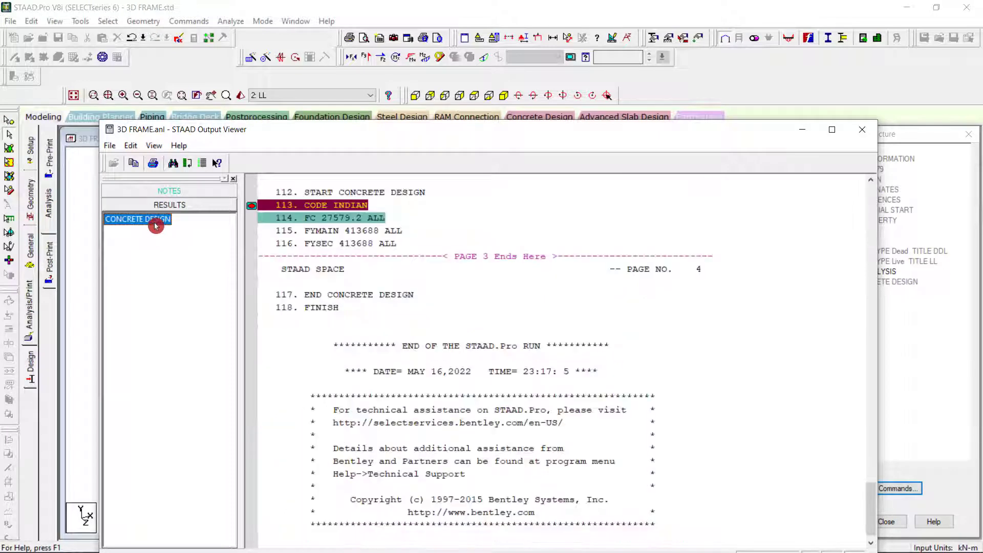
click(495, 263)
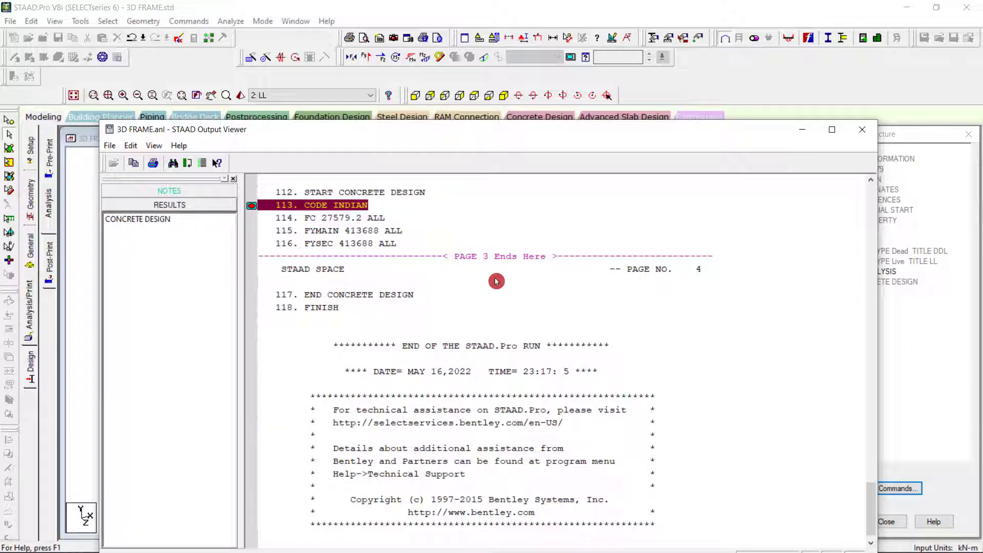
scroll(496, 281, up, 1)
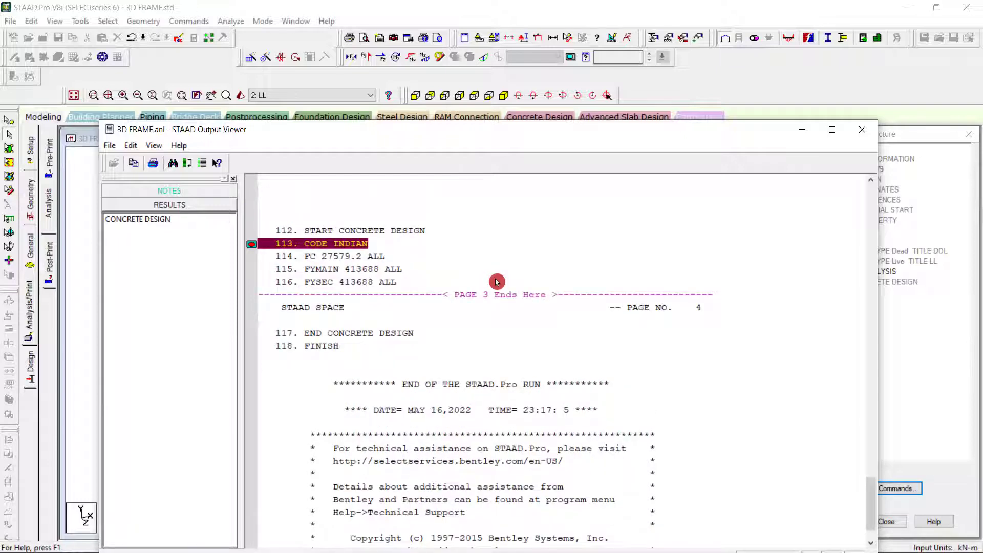
scroll(496, 281, up, 8)
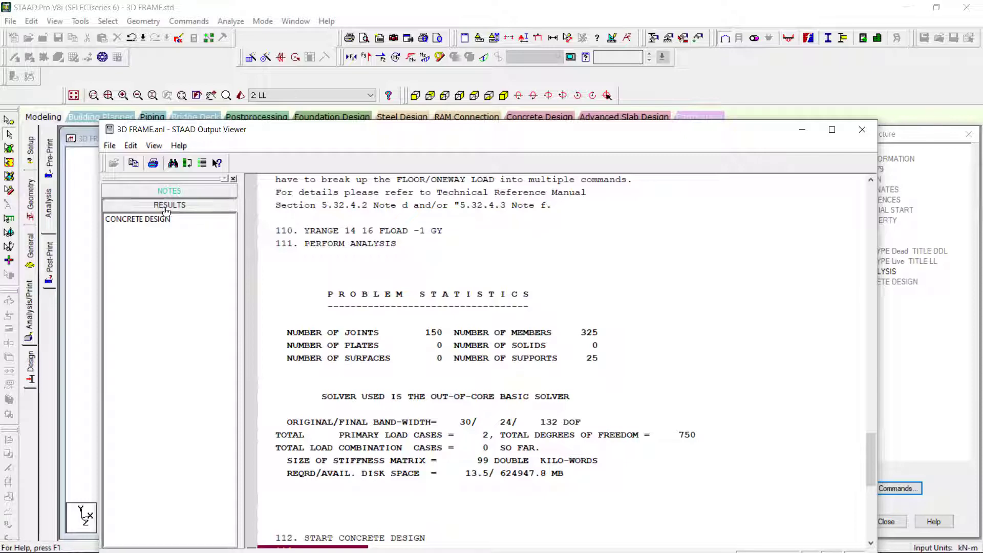
Examine the note about floor and one-way loads in the output file.
click(176, 192)
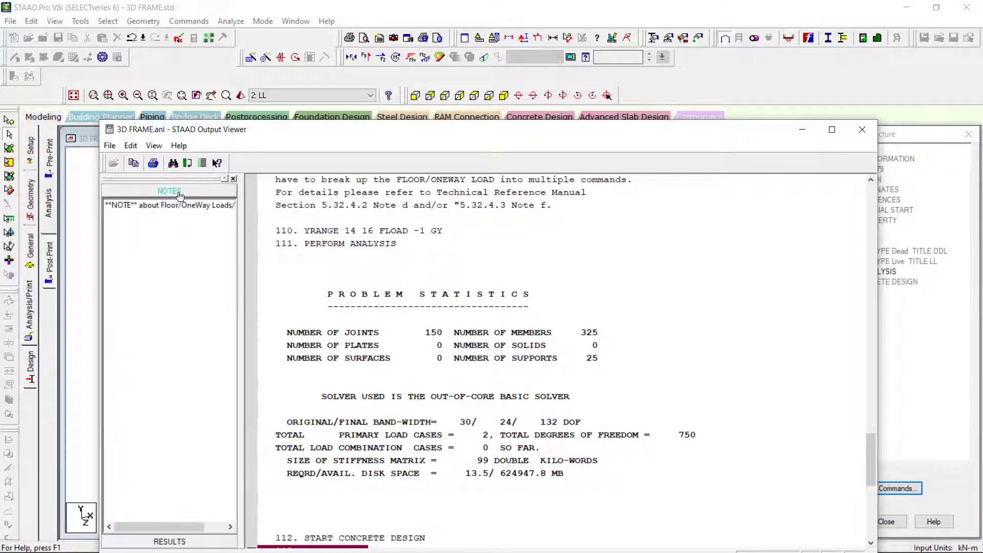
click(180, 205)
scroll(546, 346, up, 3)
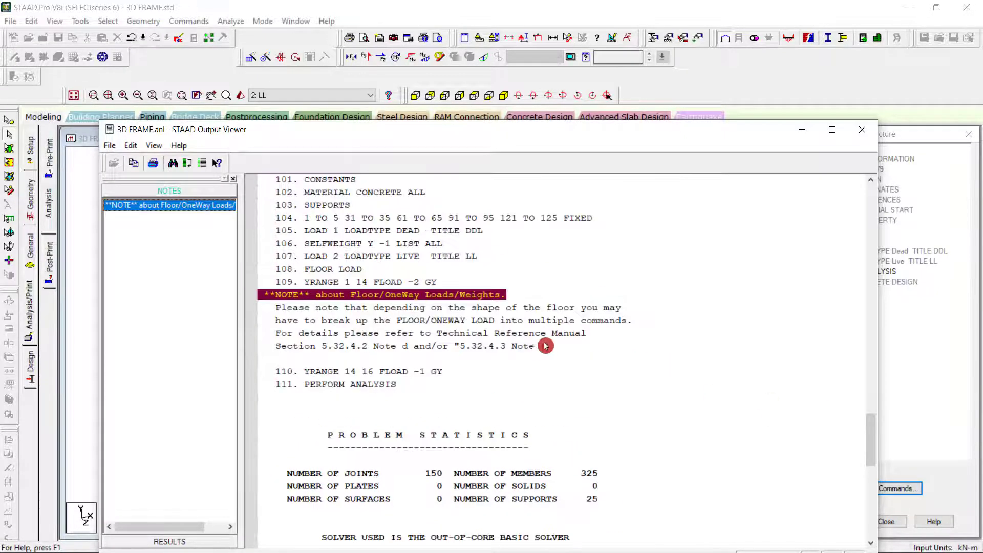
scroll(681, 371, up, 3)
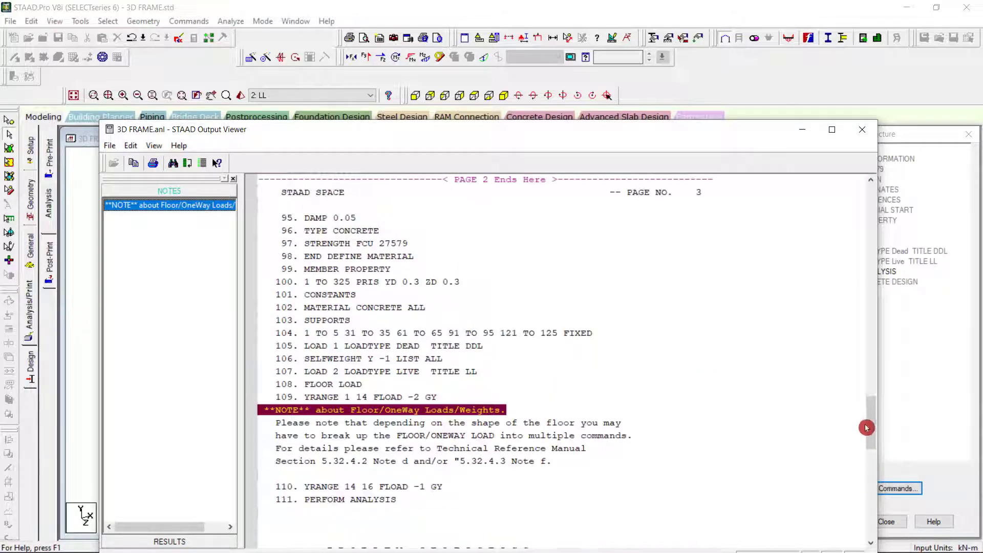
Review the output file from its first page through the concrete design commands, and close it.
click(874, 421)
drag(875, 421, 880, 198)
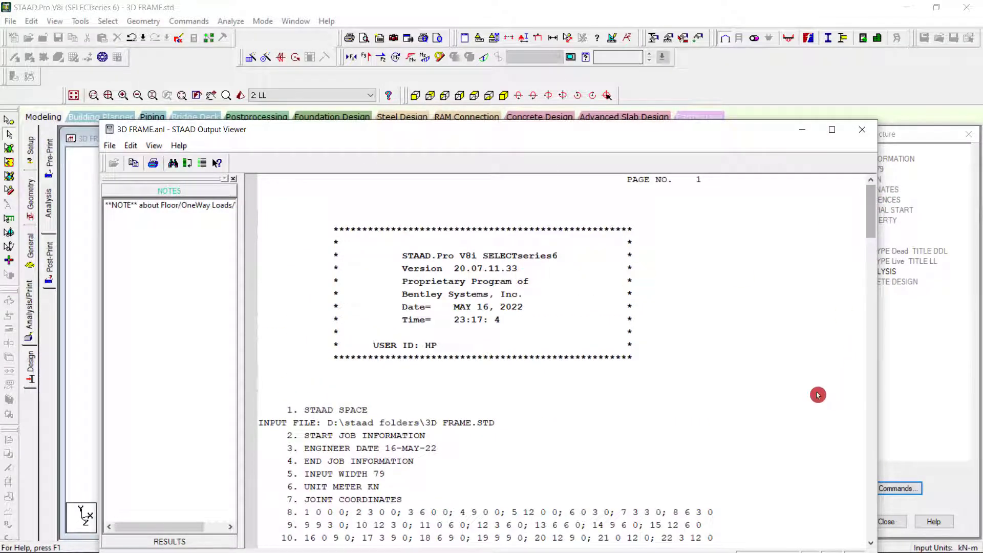
scroll(732, 404, down, 3)
scroll(732, 404, down, 15)
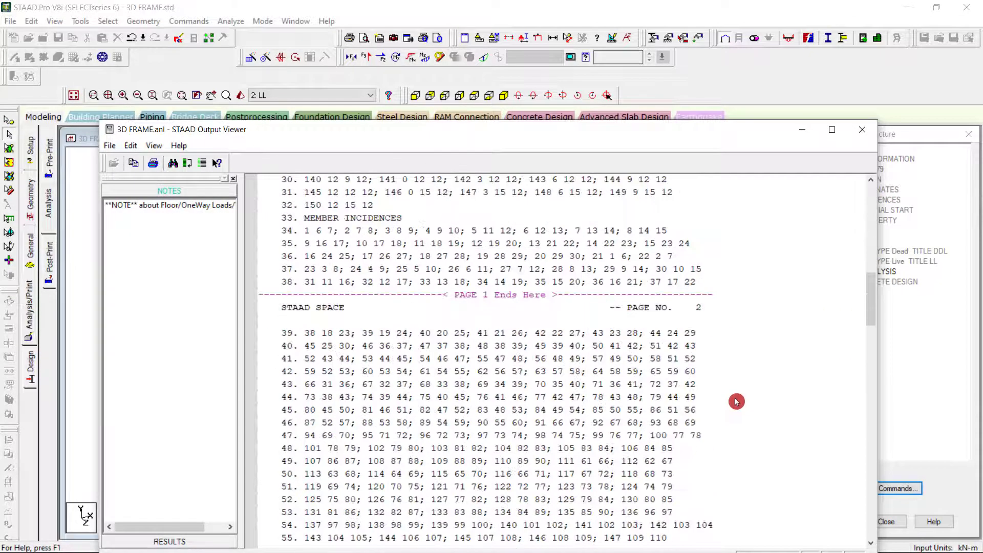
scroll(736, 402, down, 20)
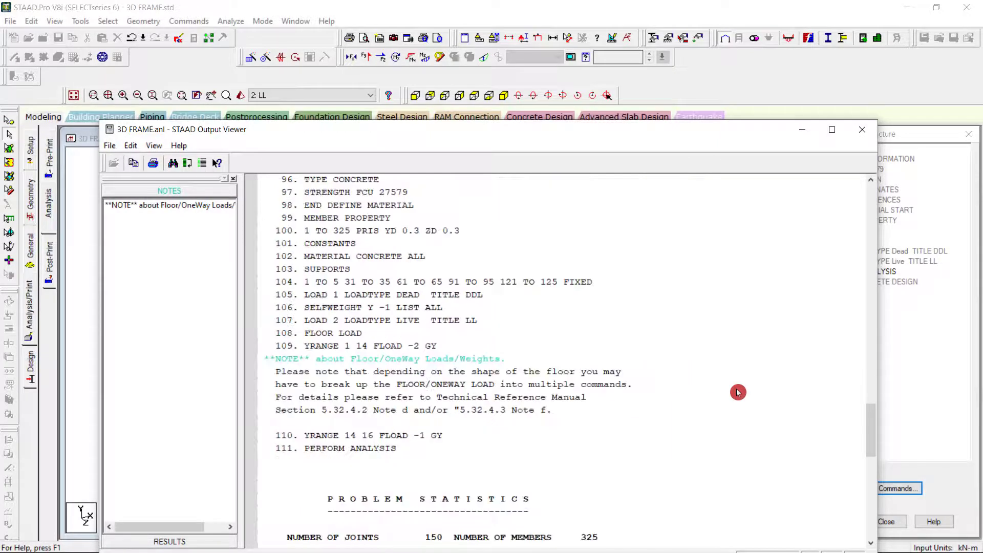
scroll(737, 392, down, 9)
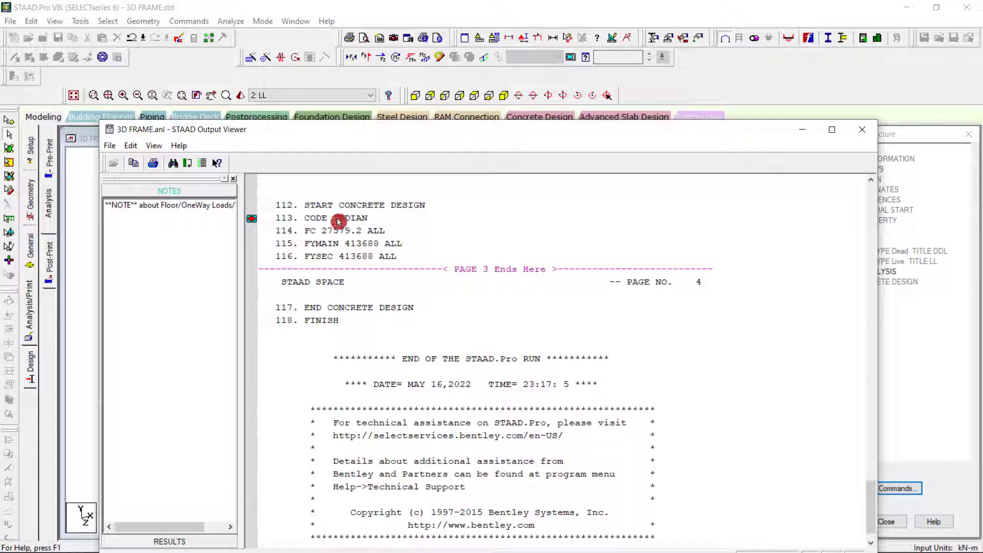
click(863, 131)
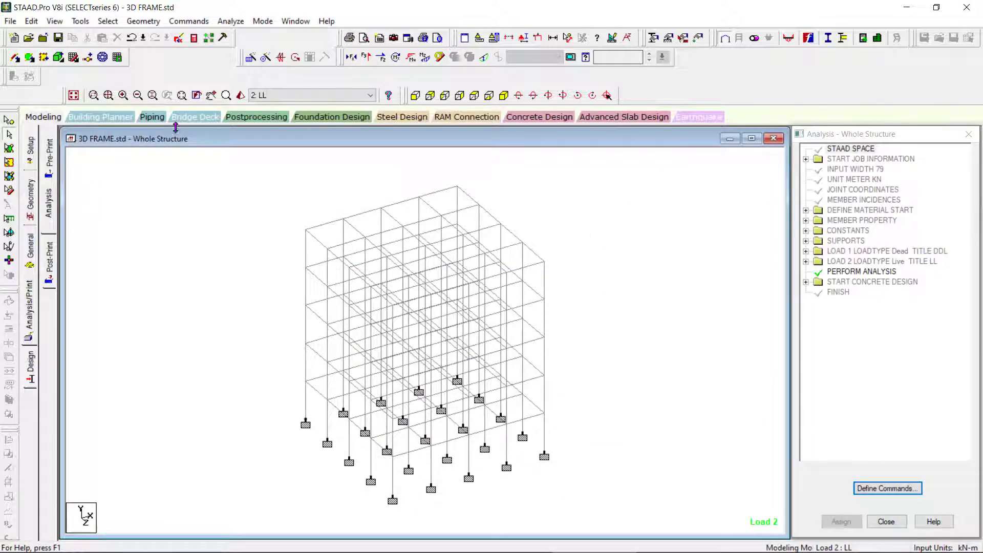
Open the postprocessing results with load cases DDL and LL selected, and show the Bending Z diagram instead of the displacement.
click(240, 117)
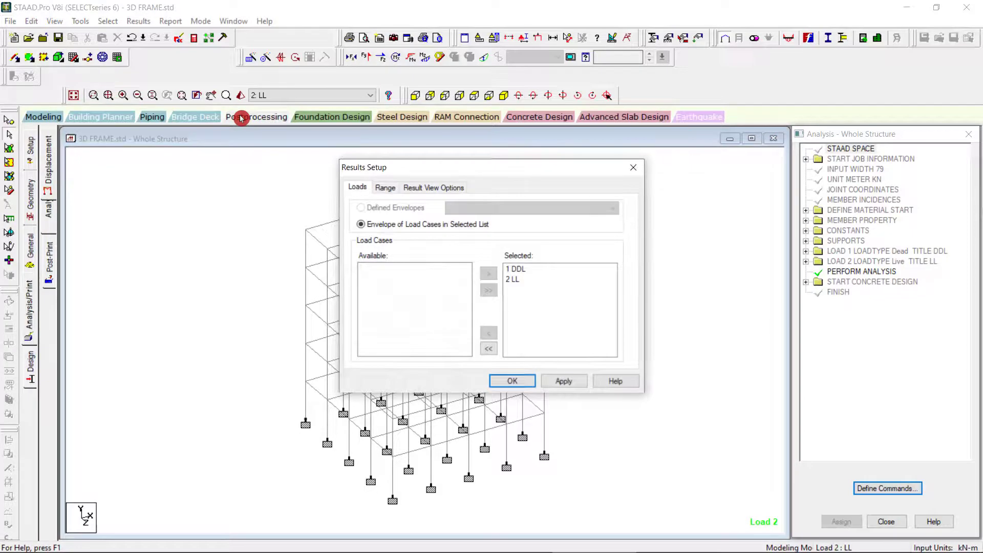
click(511, 385)
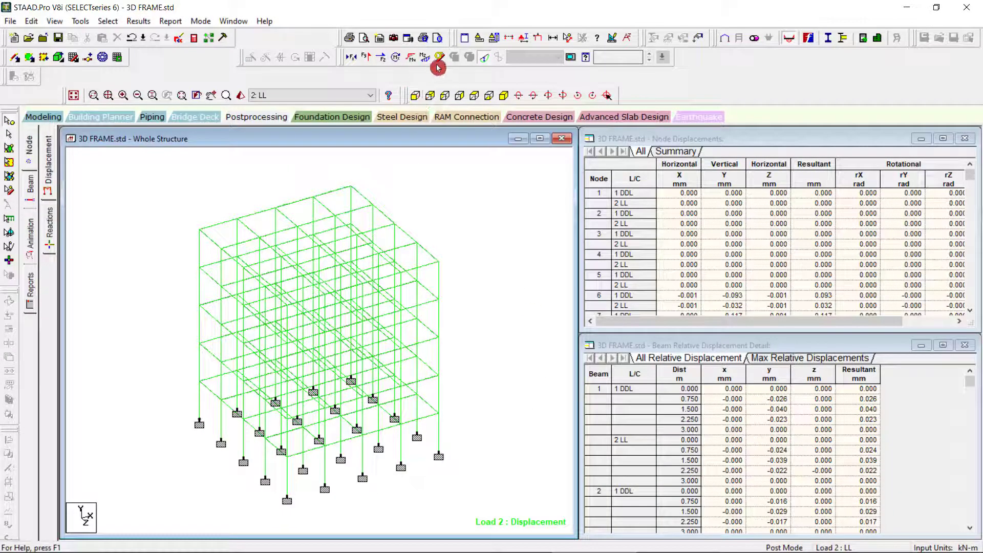
click(487, 58)
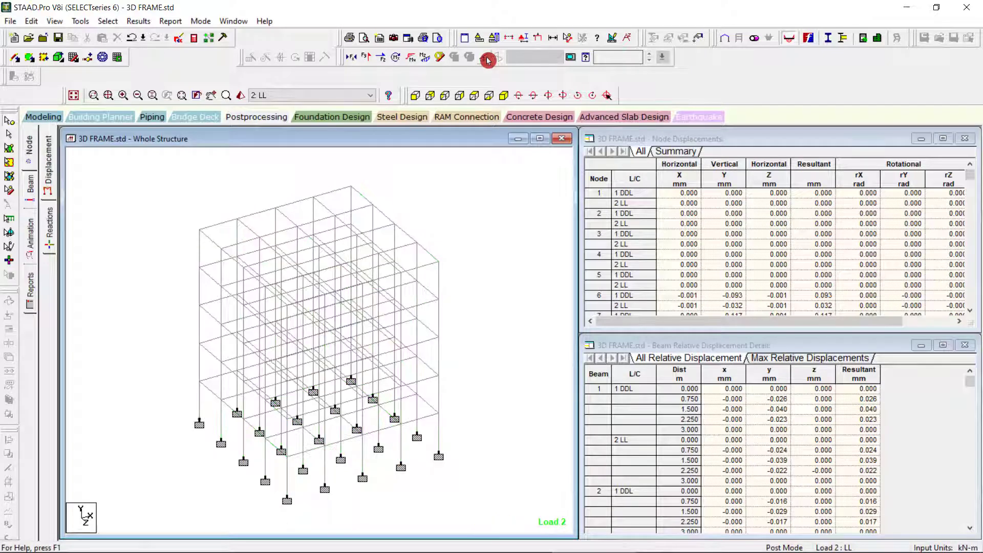
click(425, 57)
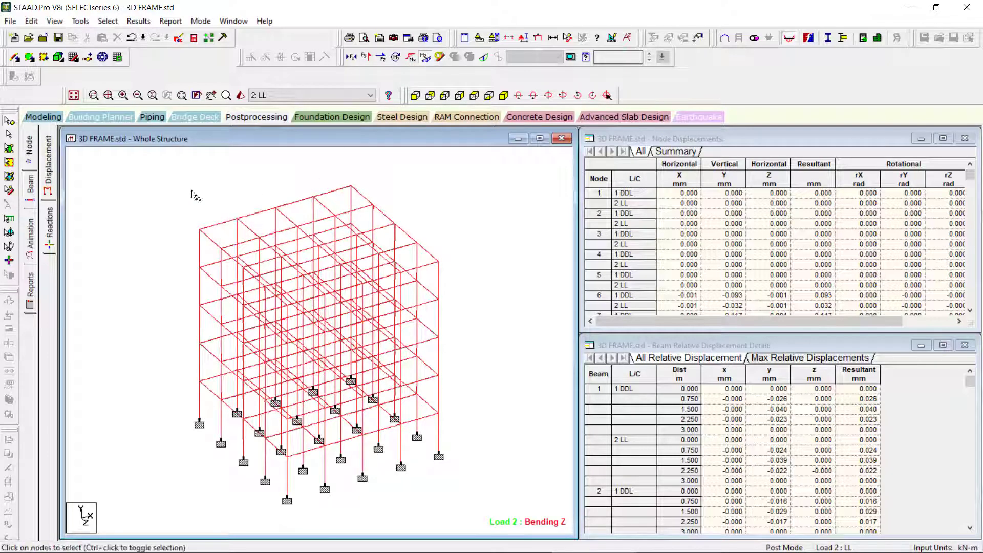
Examine the geometry details of the second beam along the frame's upper rear edge, and close them.
click(12, 135)
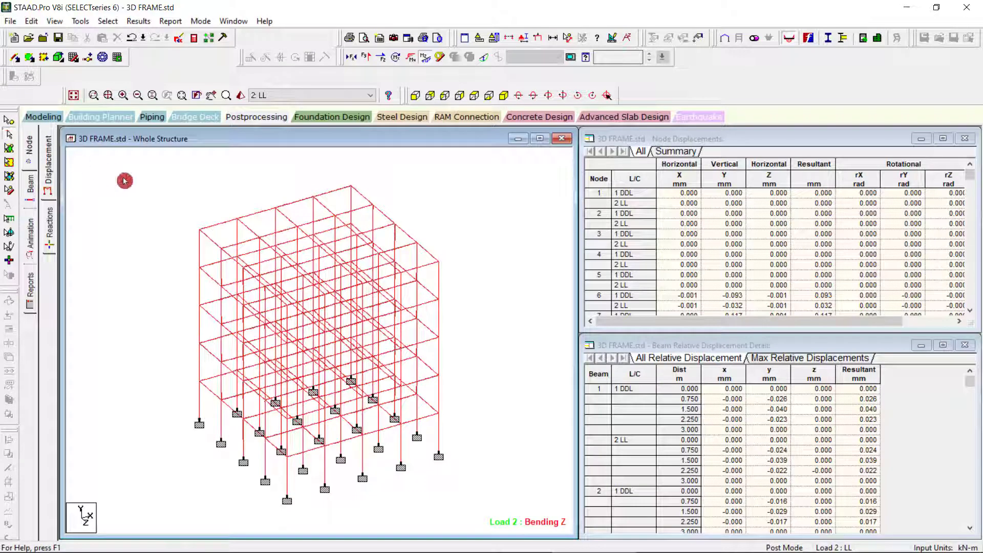
double_click(257, 216)
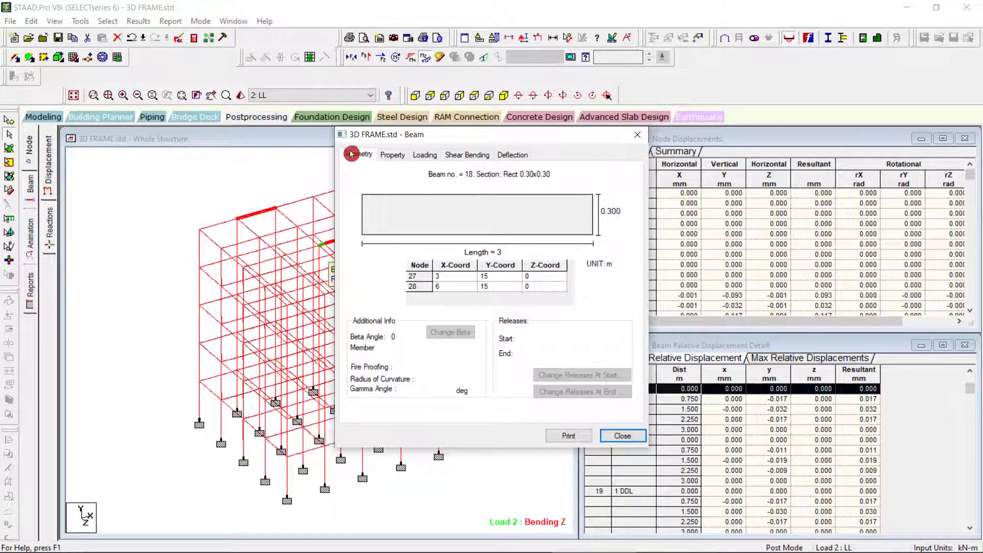
click(638, 134)
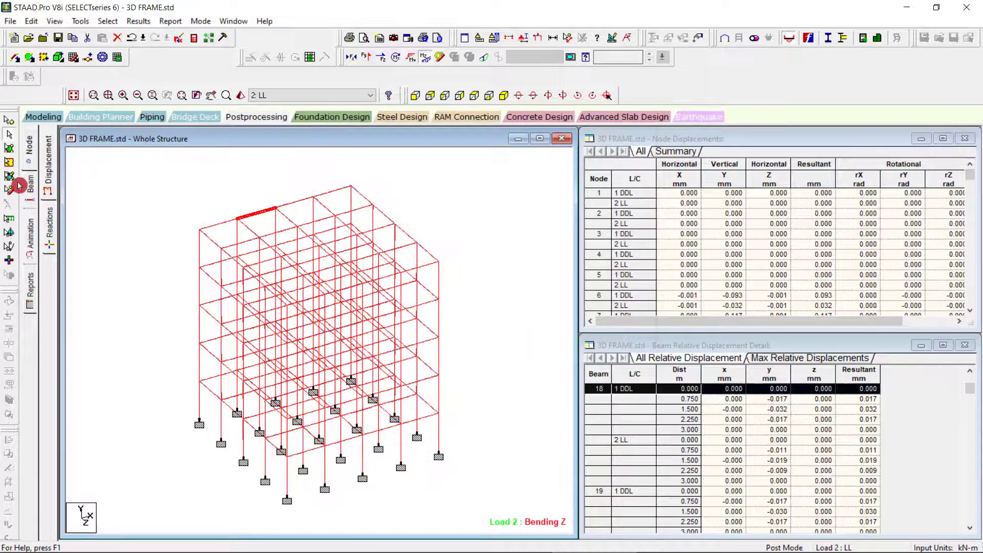
Return to the modelling mode and clear the beam selection.
click(45, 120)
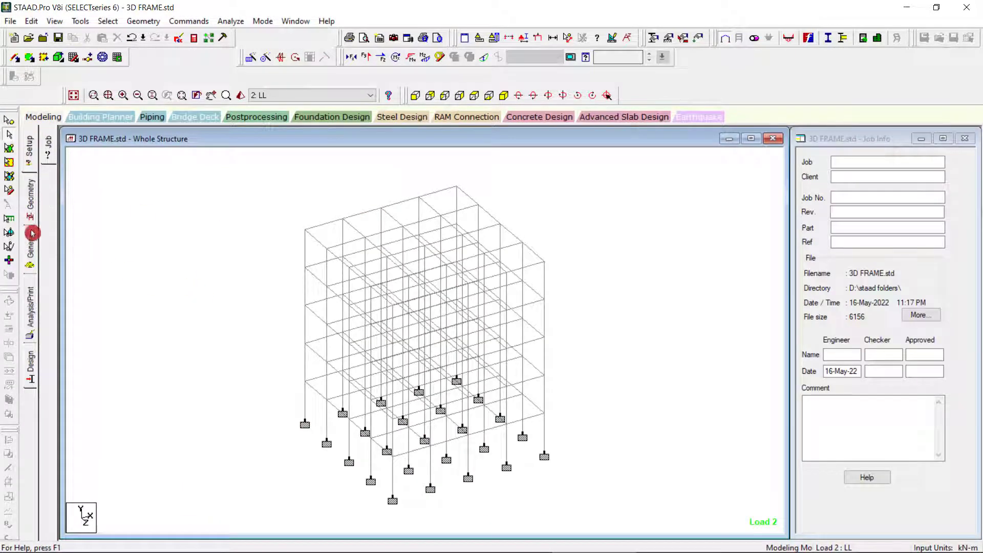
click(34, 259)
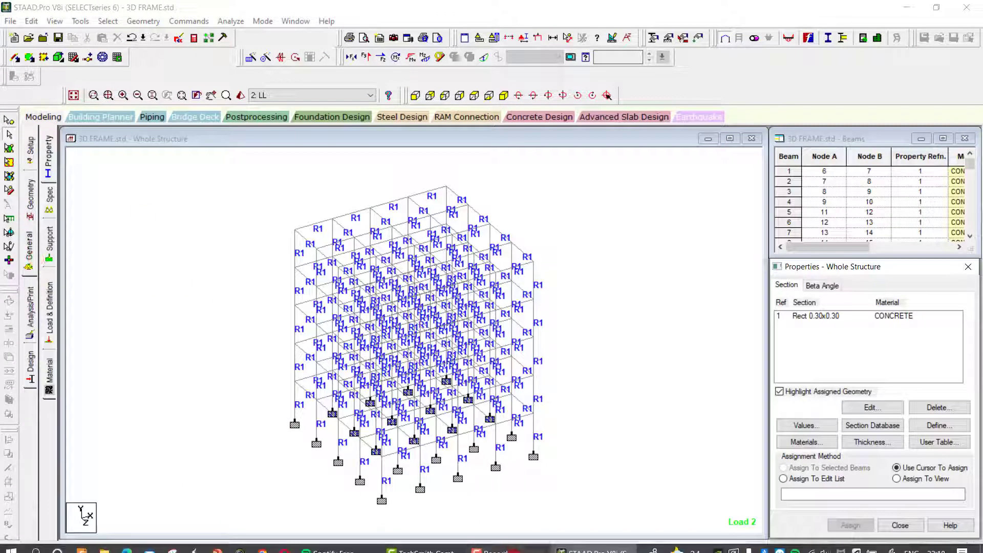
click(516, 544)
click(931, 514)
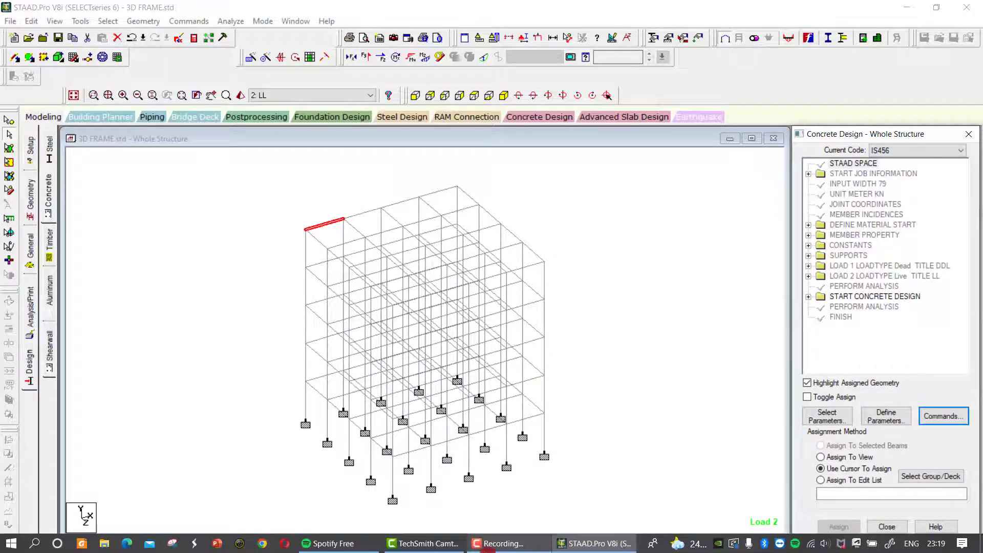
click(486, 550)
click(491, 550)
click(55, 118)
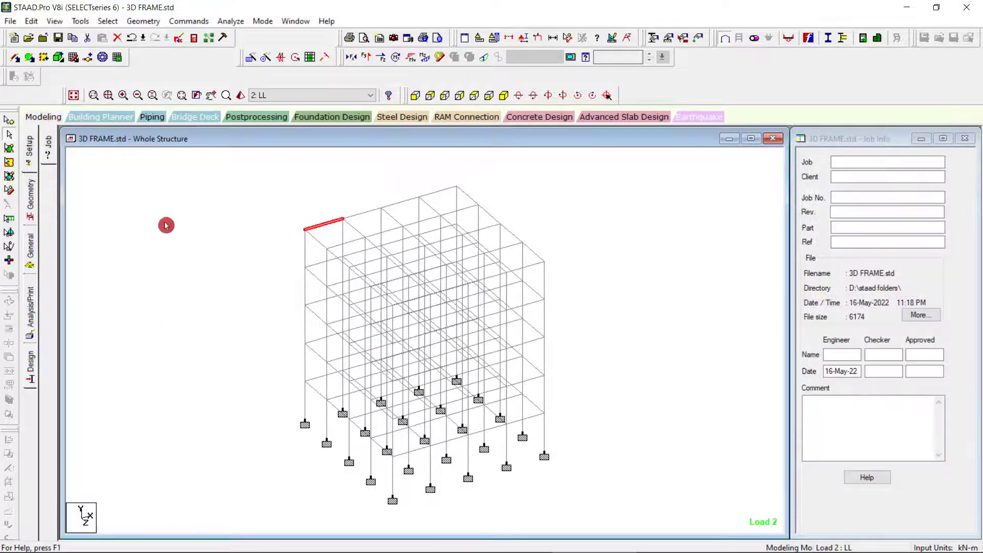
click(166, 225)
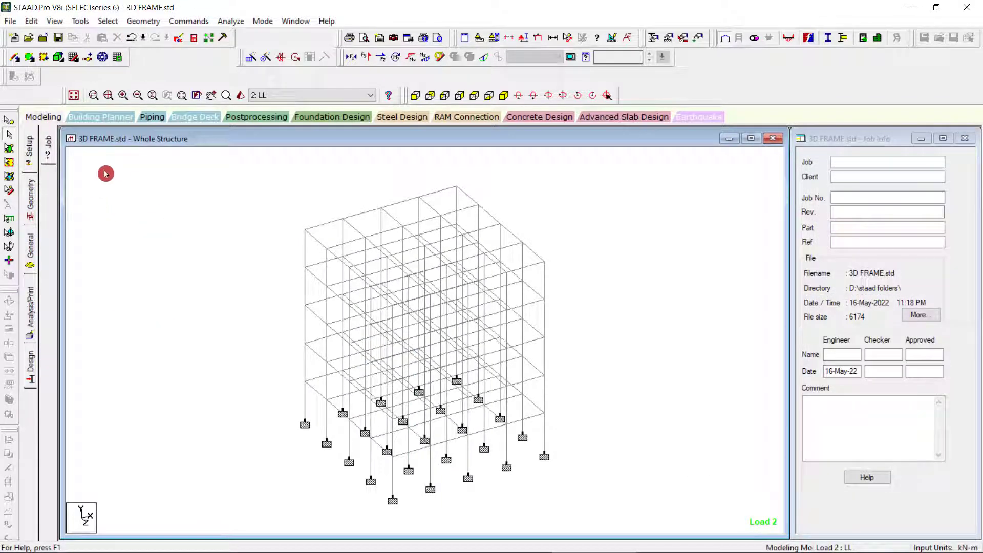
Run the analysis of the frame without adding further analysis commands, and stay in modelling mode.
click(32, 318)
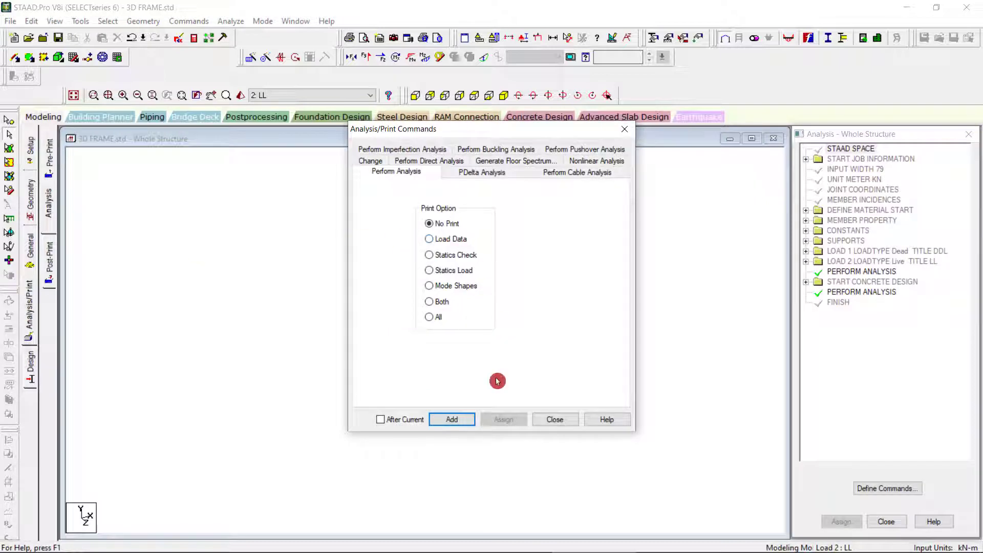
click(552, 422)
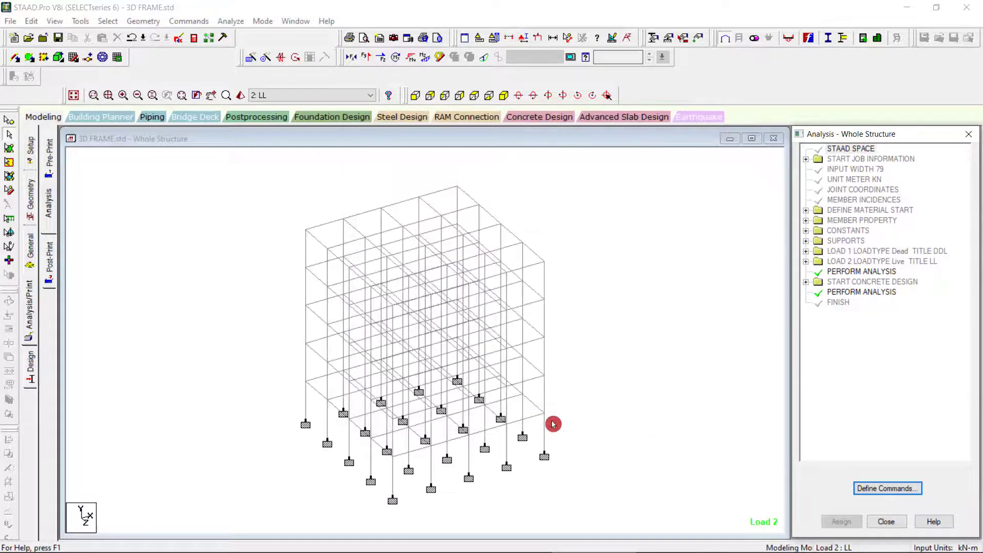
click(230, 21)
click(243, 36)
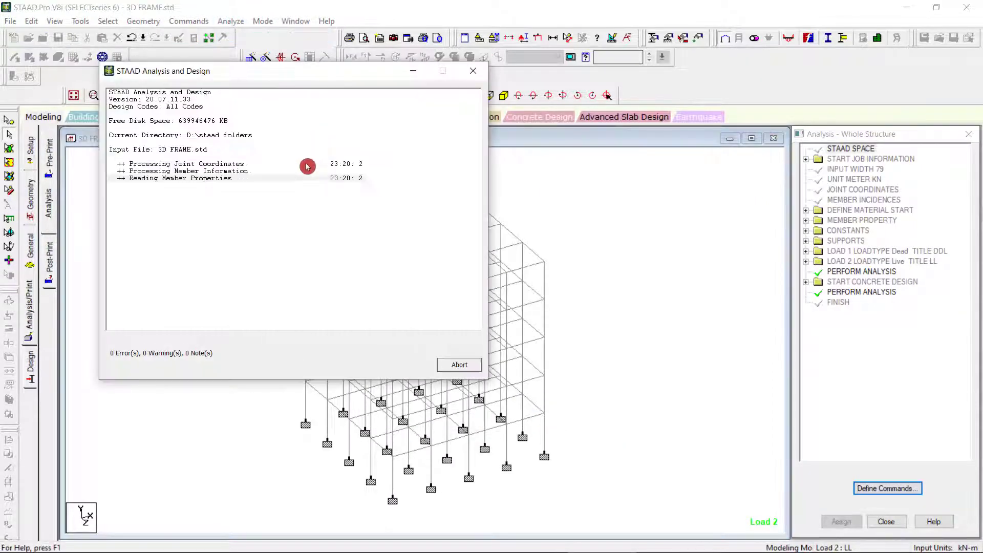
click(453, 363)
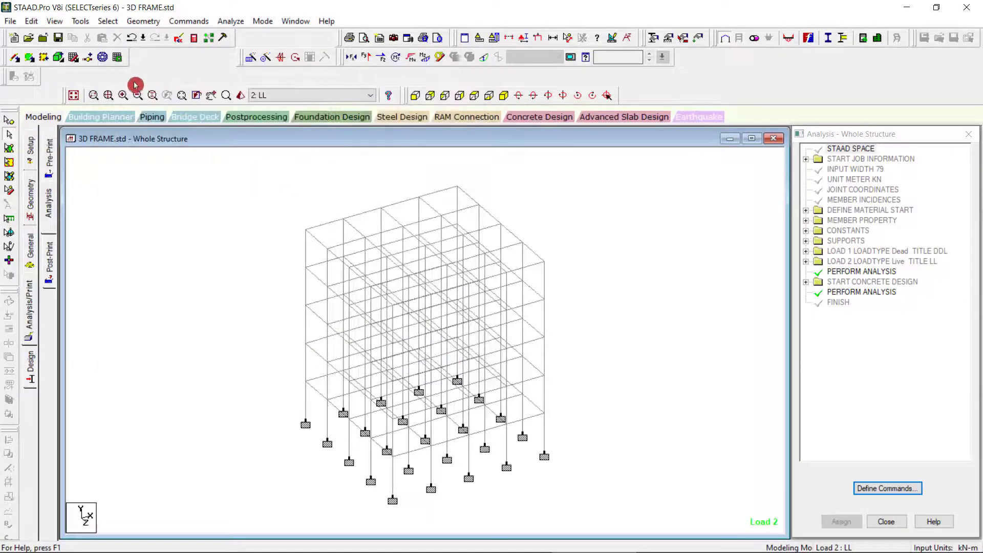
Rerun the analysis of the frame and open its output file.
click(231, 21)
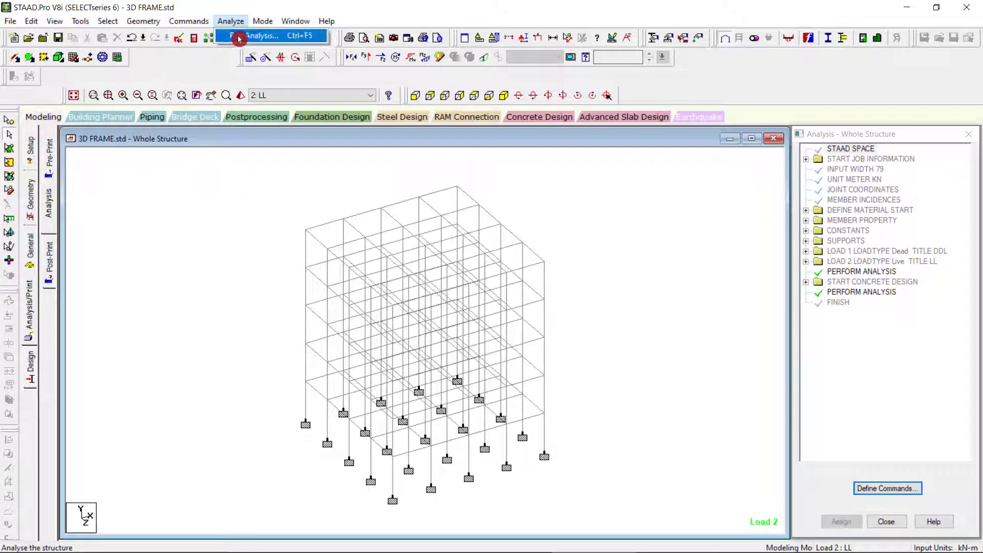
click(243, 36)
click(156, 340)
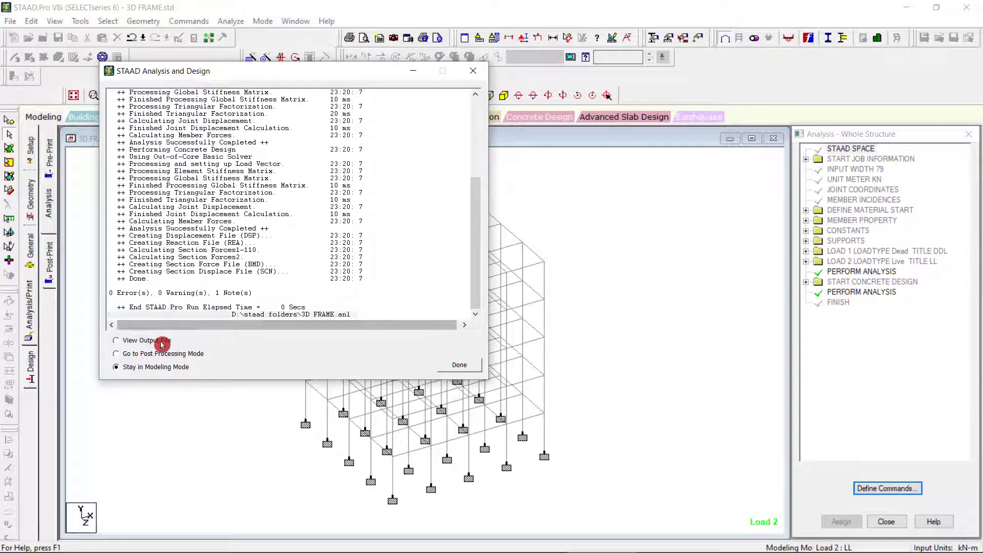
click(469, 365)
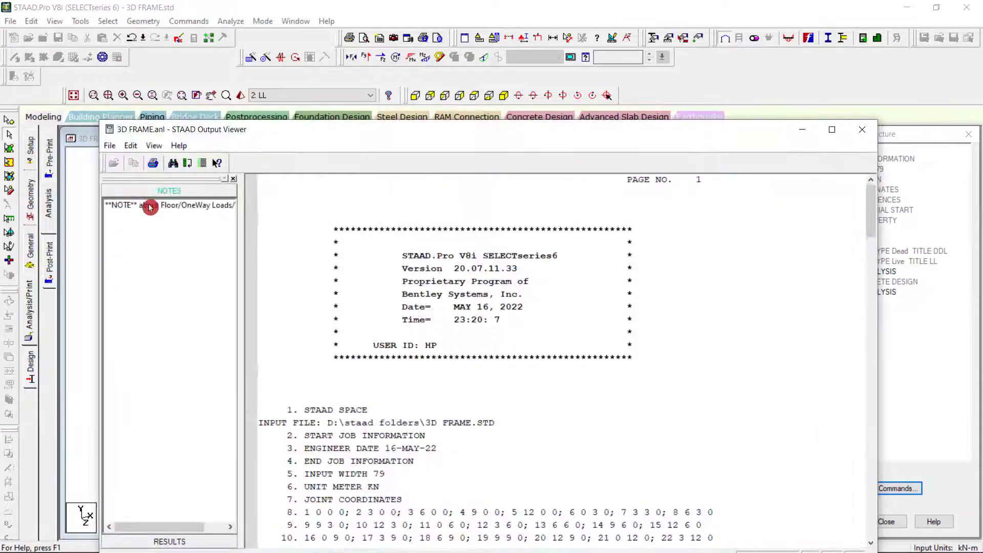
Examine the concrete design section in the results of the output file, and close the file.
scroll(262, 360, down, 2)
click(163, 540)
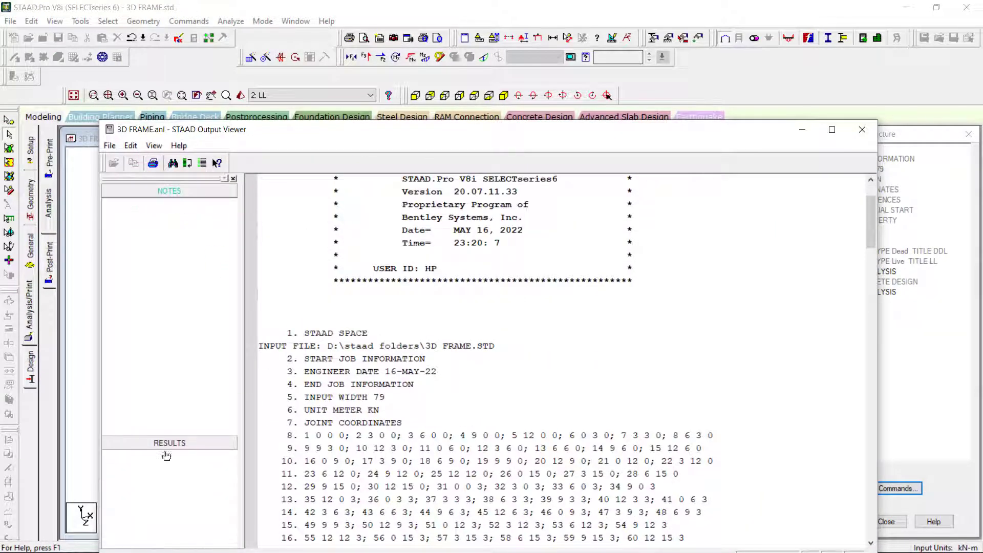
click(156, 224)
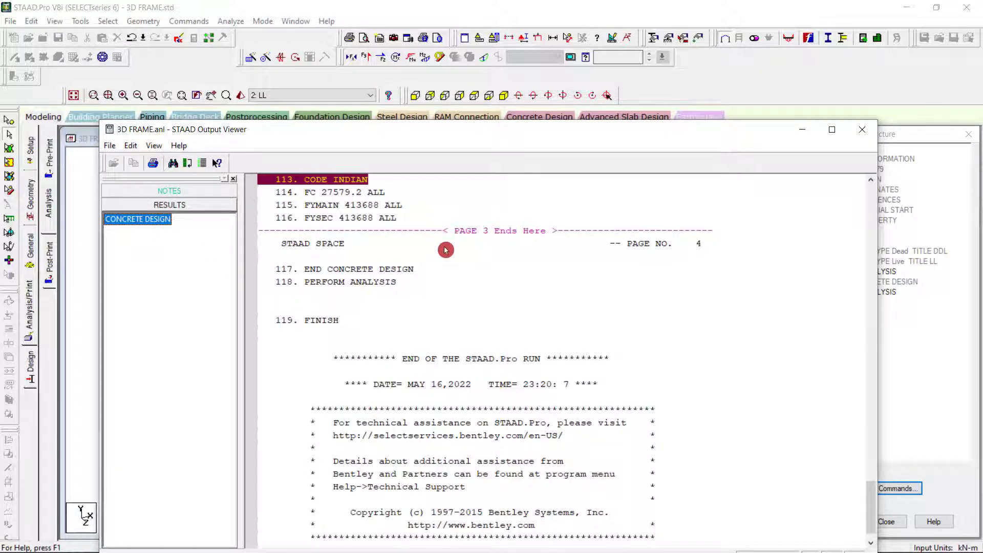
click(862, 129)
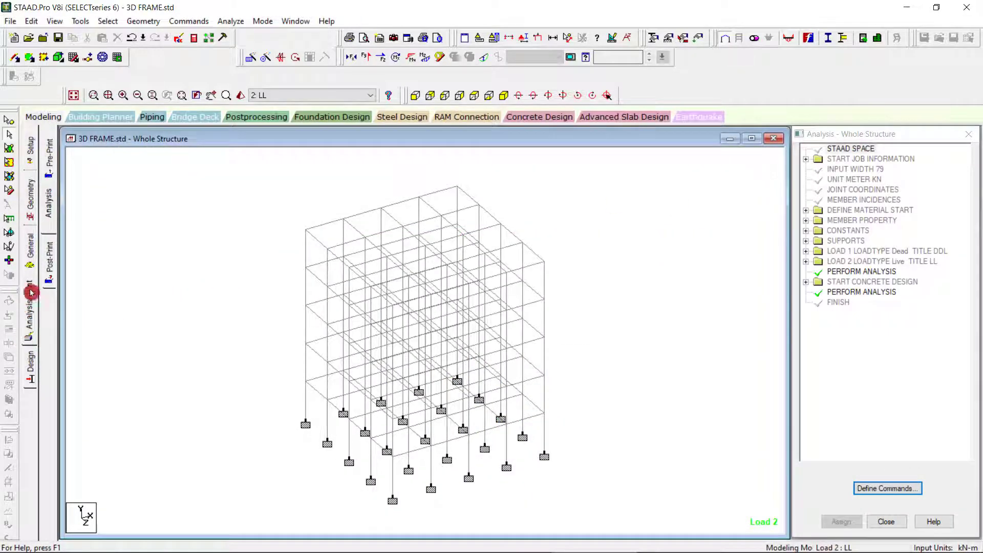
Add the DESIGN BEAM, DESIGN COLUMN, DESIGN SLAB/ELEMENT and TAKE OFF commands to the IS456 concrete design.
click(28, 258)
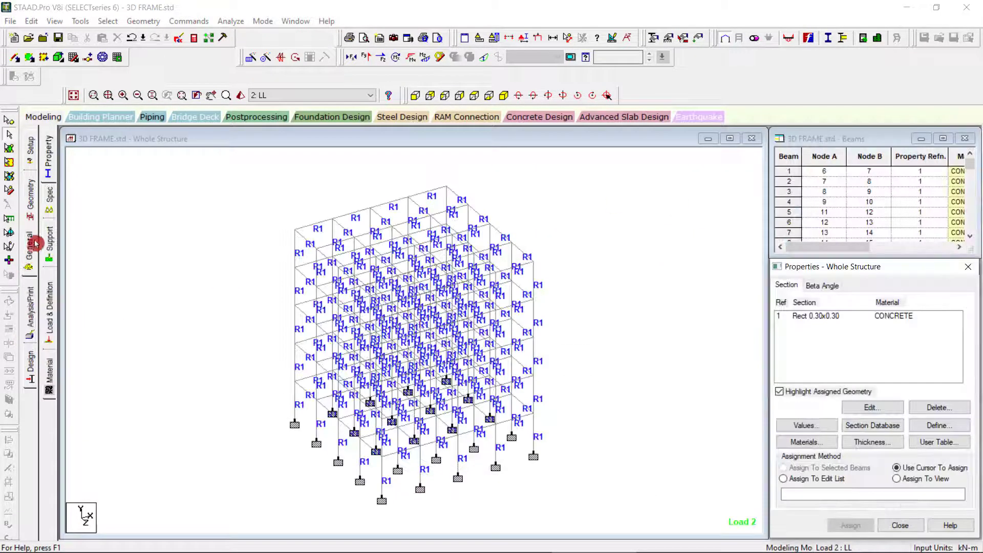
click(31, 361)
click(56, 201)
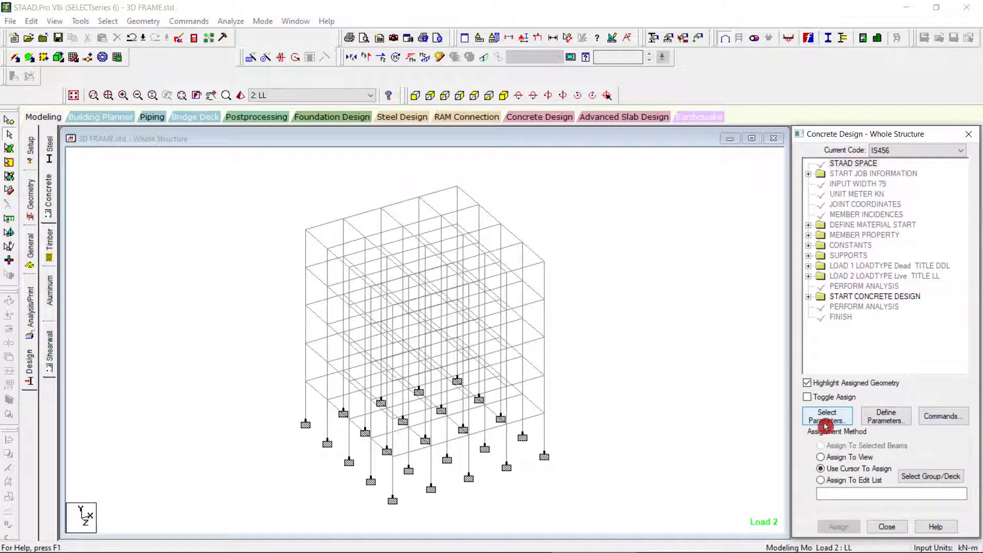
click(952, 418)
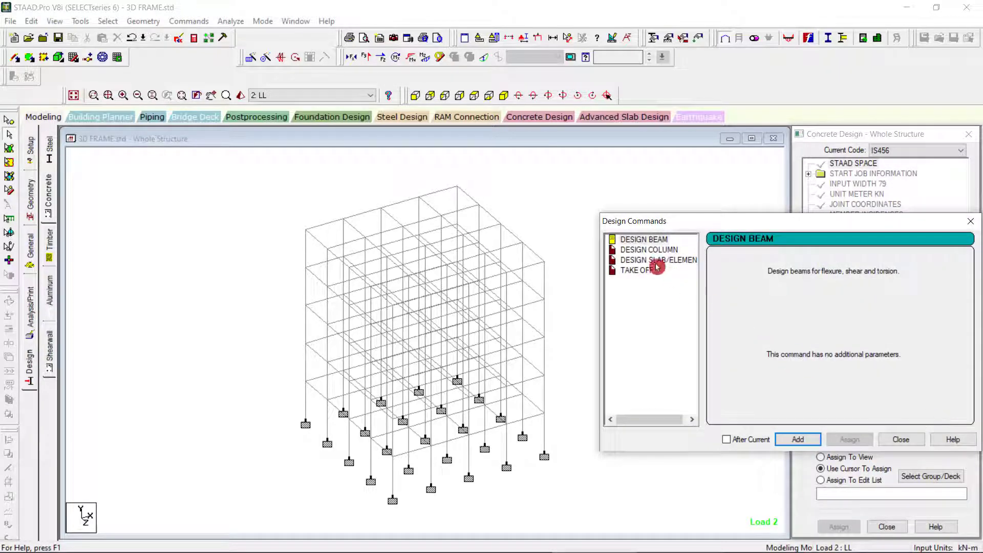
click(799, 435)
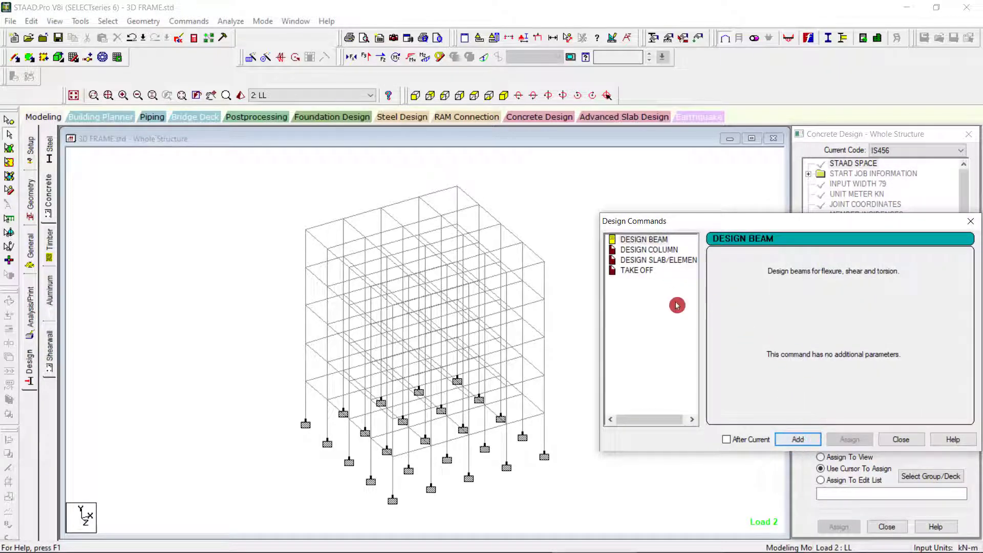
click(649, 250)
click(797, 438)
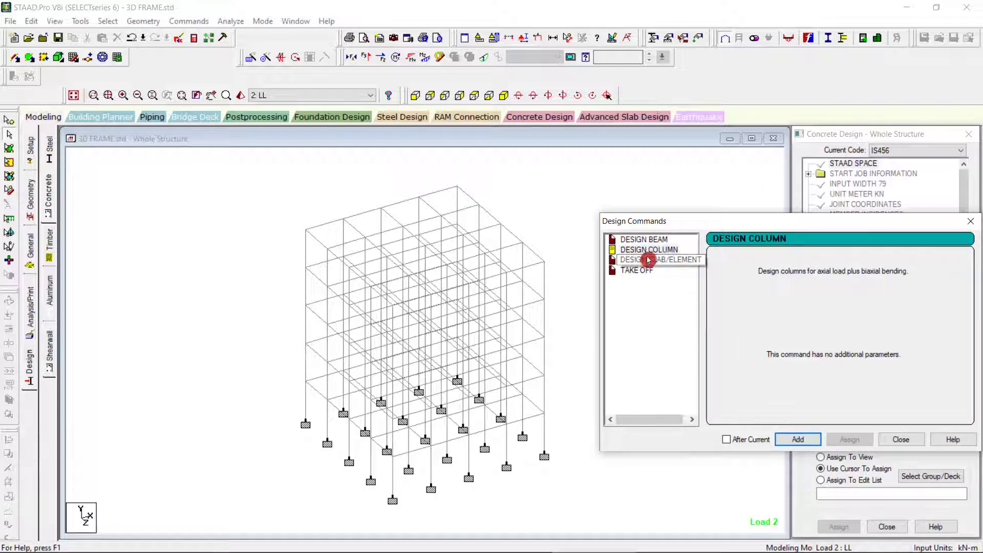
click(675, 262)
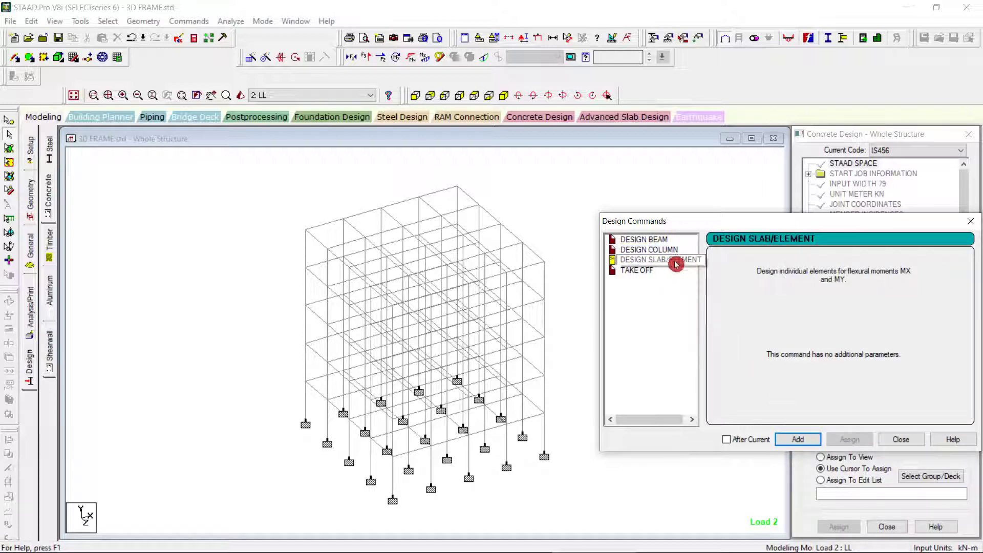
click(780, 441)
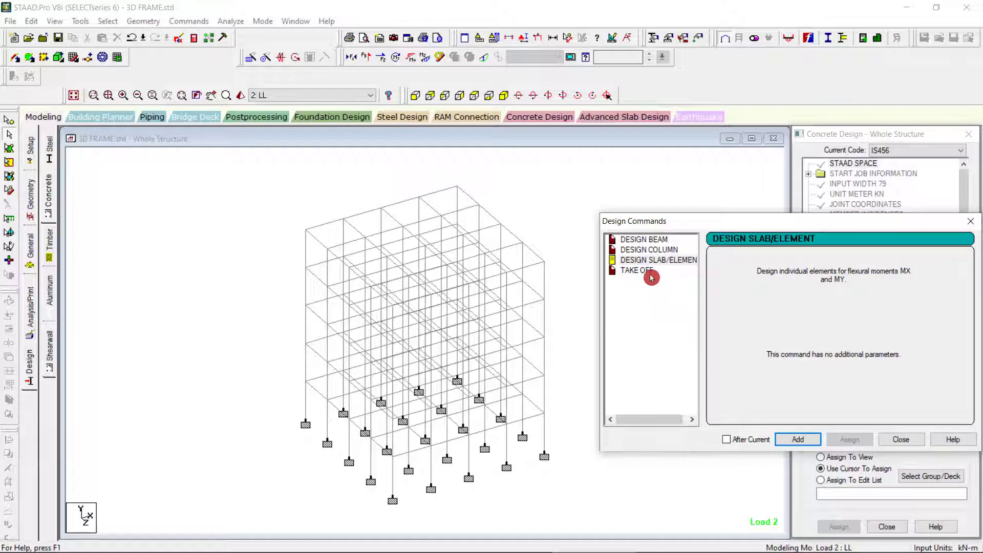
click(650, 276)
click(801, 441)
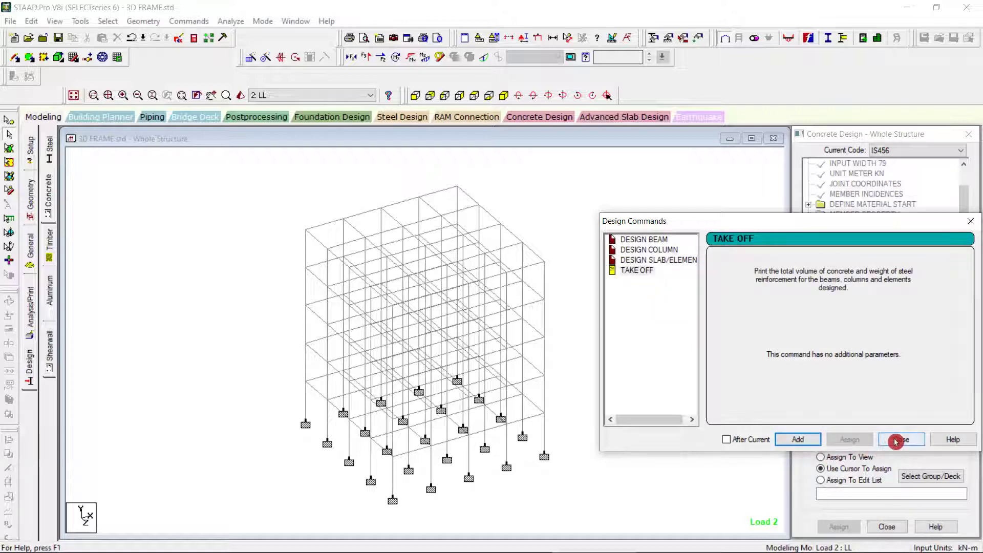
click(895, 441)
Assign the DESIGN BEAM command to all members of the frame.
scroll(871, 333, down, 1)
click(865, 308)
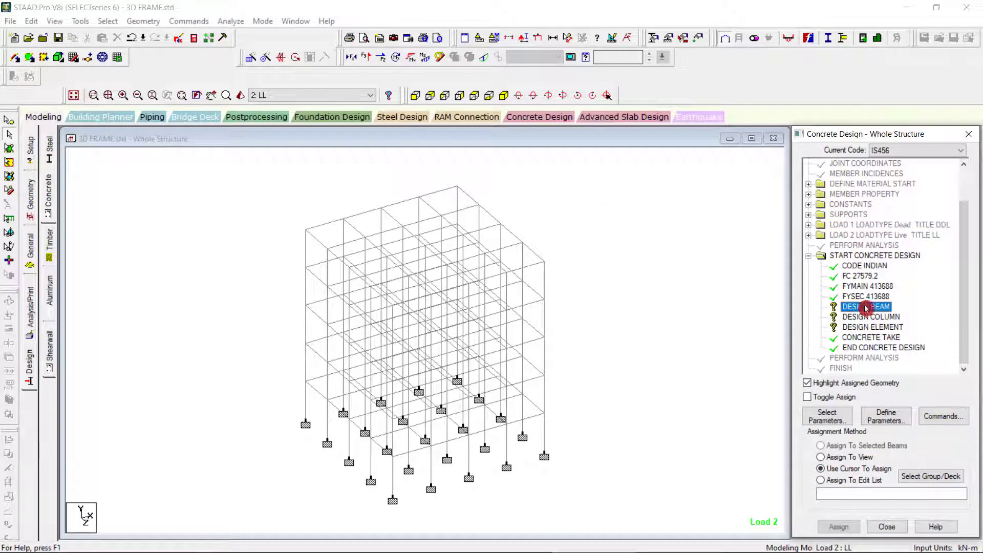
click(290, 176)
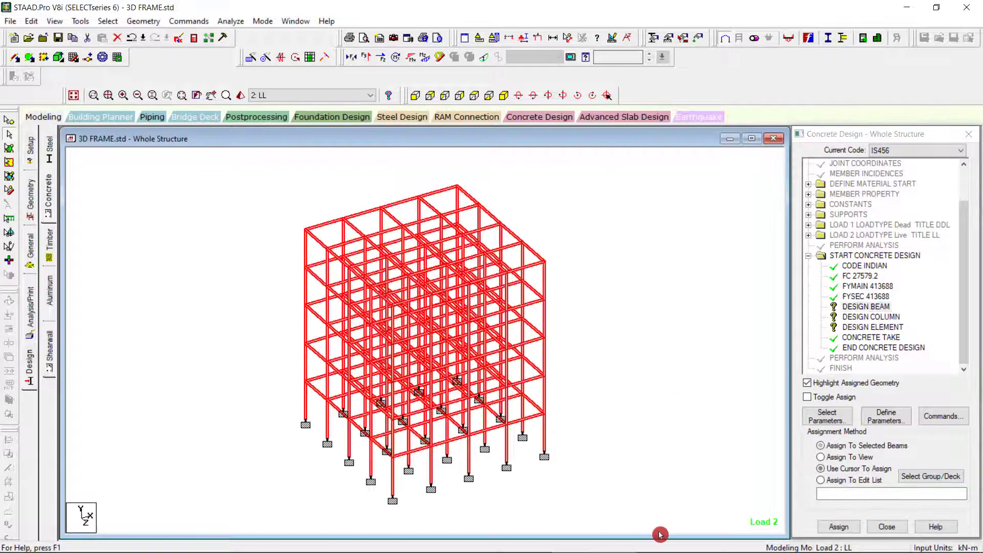
click(839, 528)
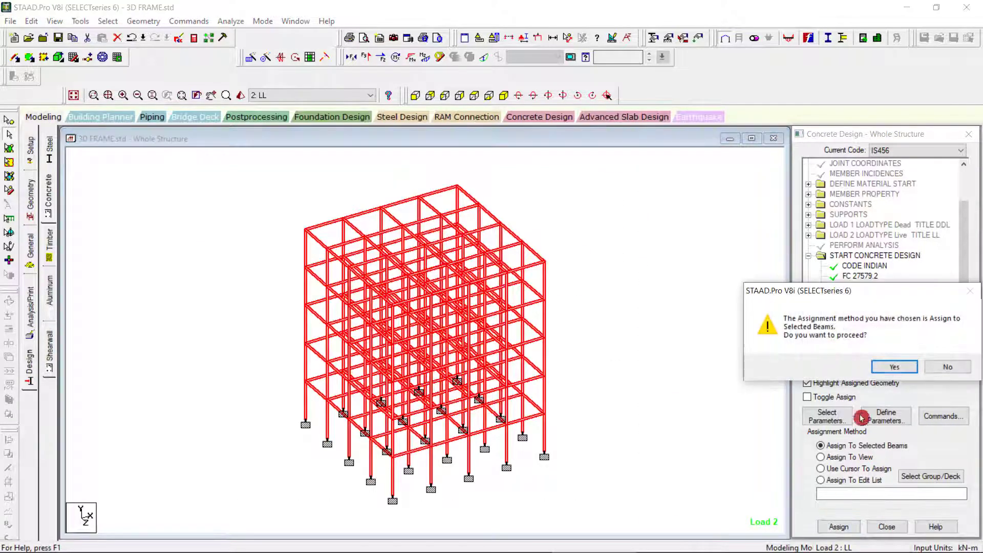
click(893, 366)
Assign the DESIGN COLUMN command to all members of the frame using the Assign To Selected Beams method.
click(870, 317)
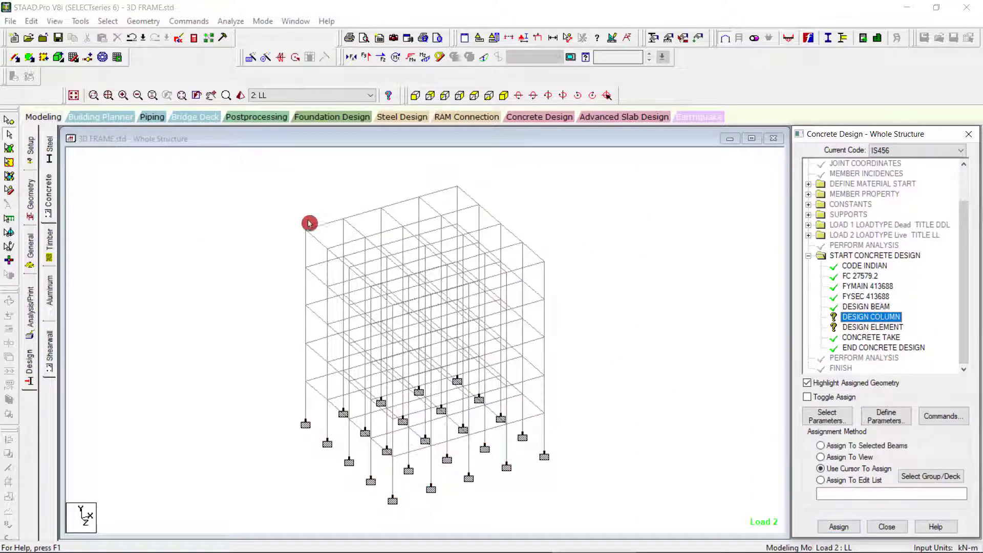
click(309, 223)
drag(252, 152, 596, 512)
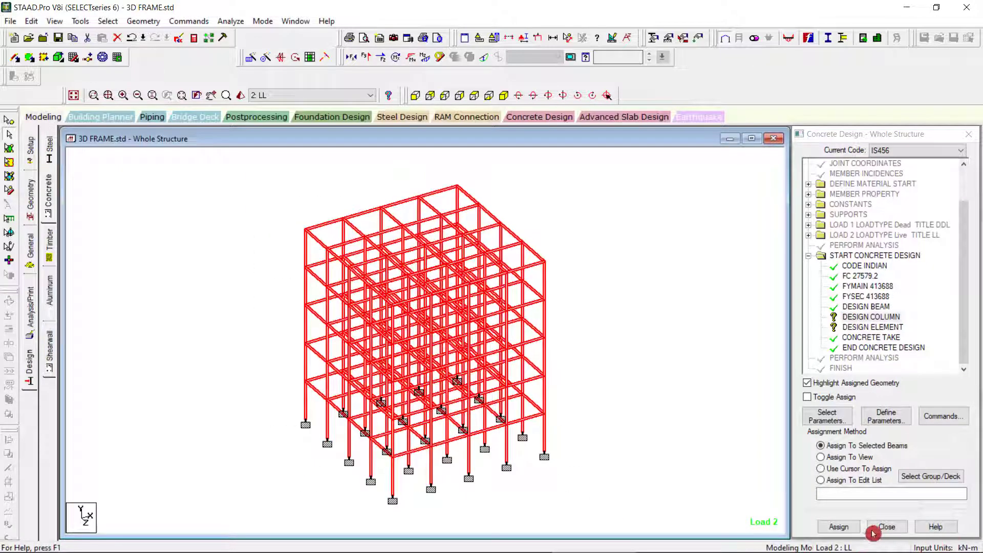
click(839, 527)
click(893, 366)
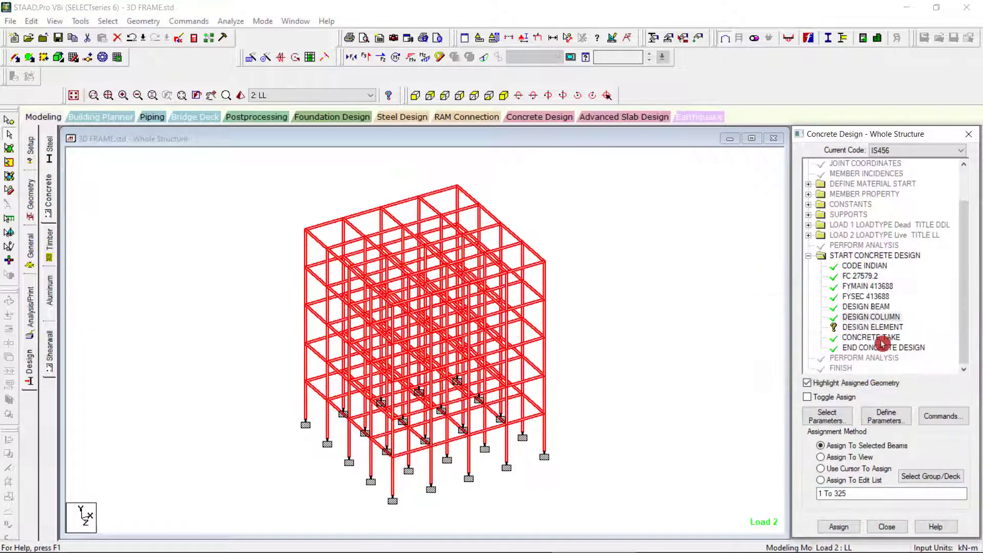
Try to assign the DESIGN ELEMENT command to the whole frame using the Assign To Selected Plates method.
click(878, 338)
click(880, 327)
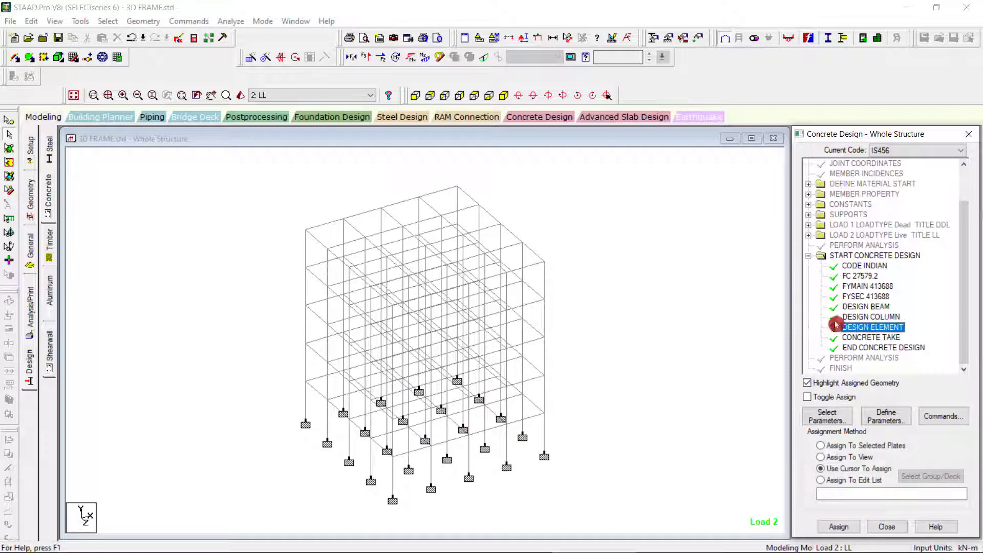
drag(228, 159, 604, 515)
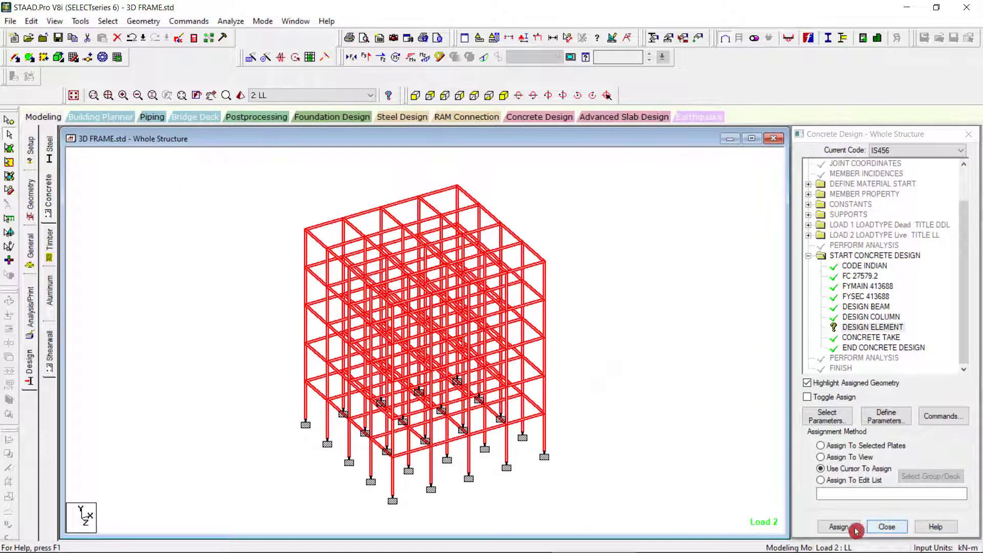
click(839, 526)
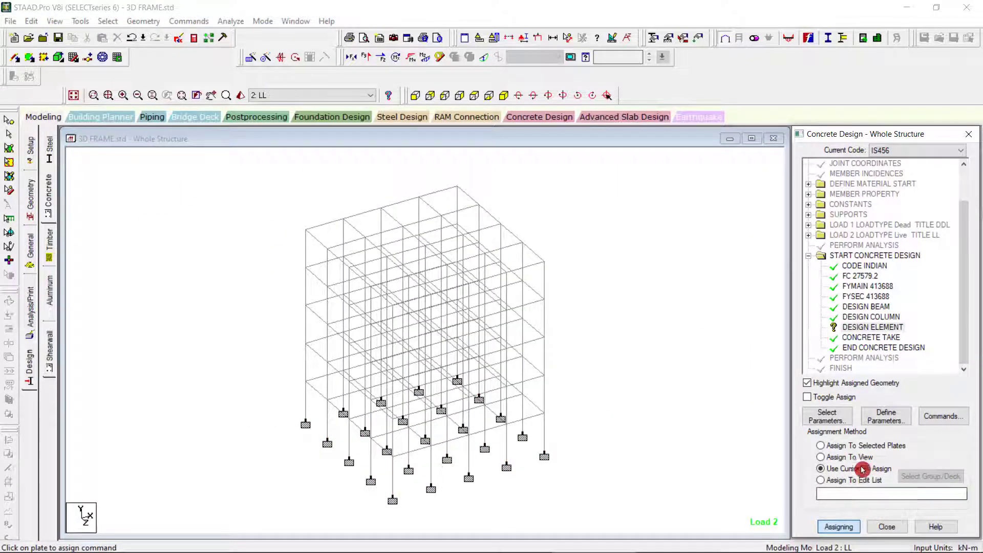
click(844, 527)
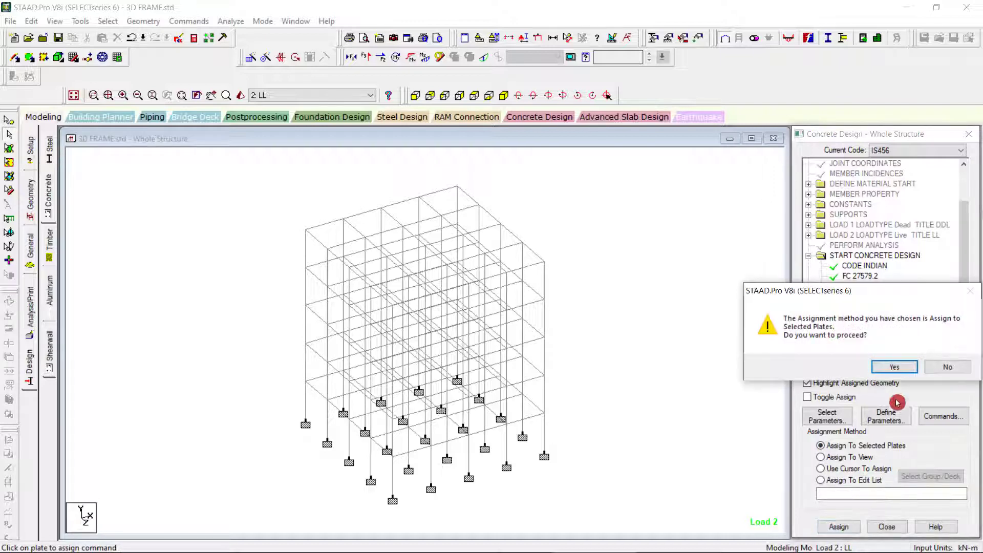
click(894, 366)
Try to assign the DESIGN ELEMENT command using the Assign To View method.
click(845, 327)
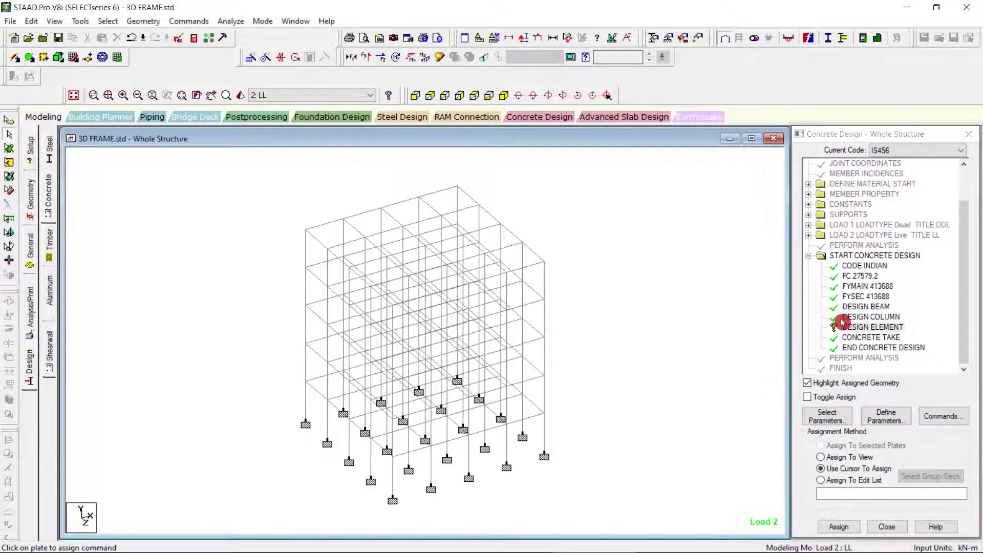
click(852, 459)
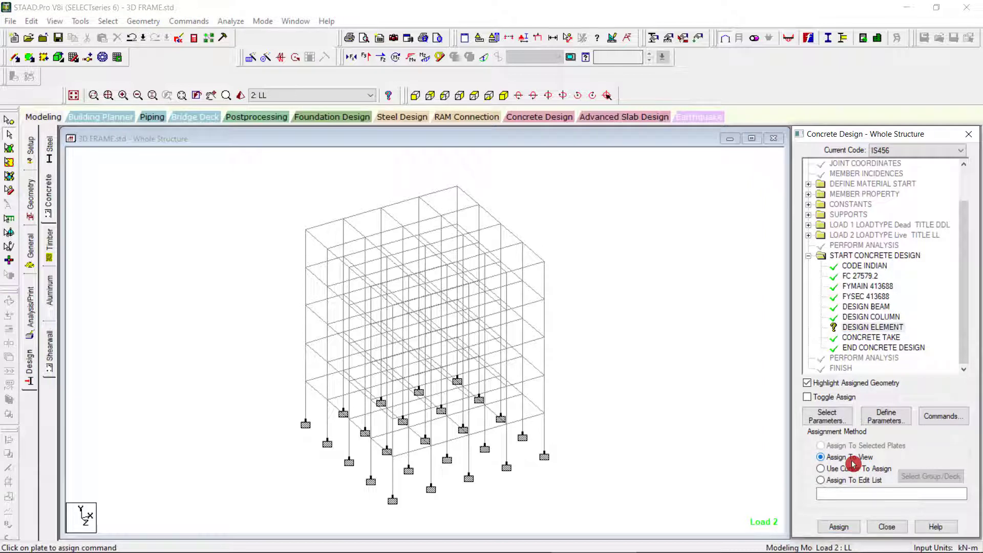
click(823, 527)
click(880, 362)
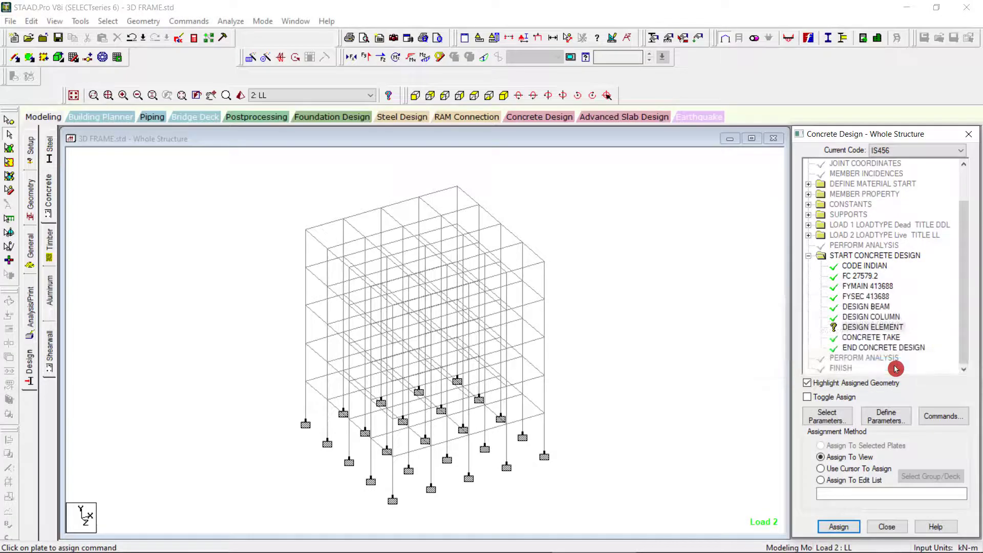
click(677, 402)
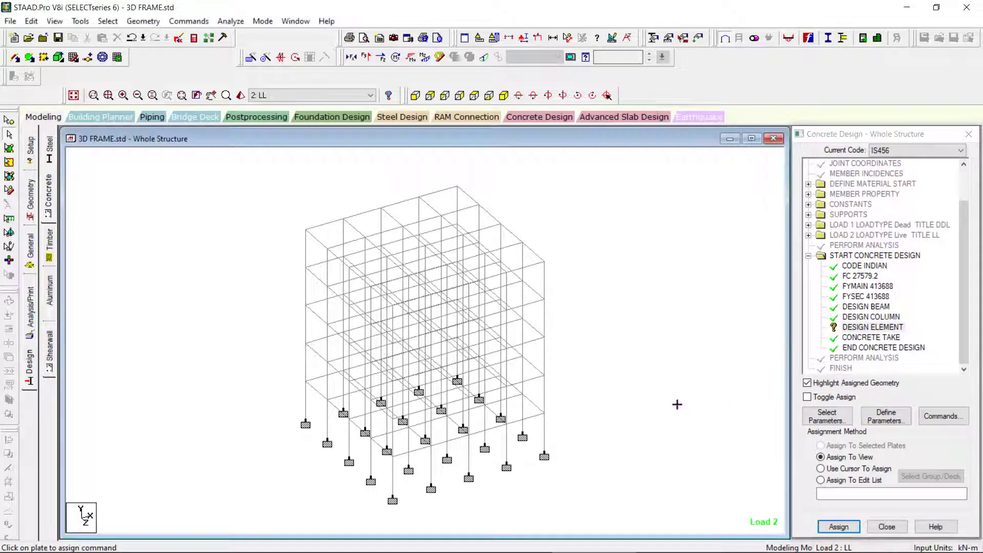
Delete the DESIGN ELEMENT command from the concrete design.
right_click(851, 332)
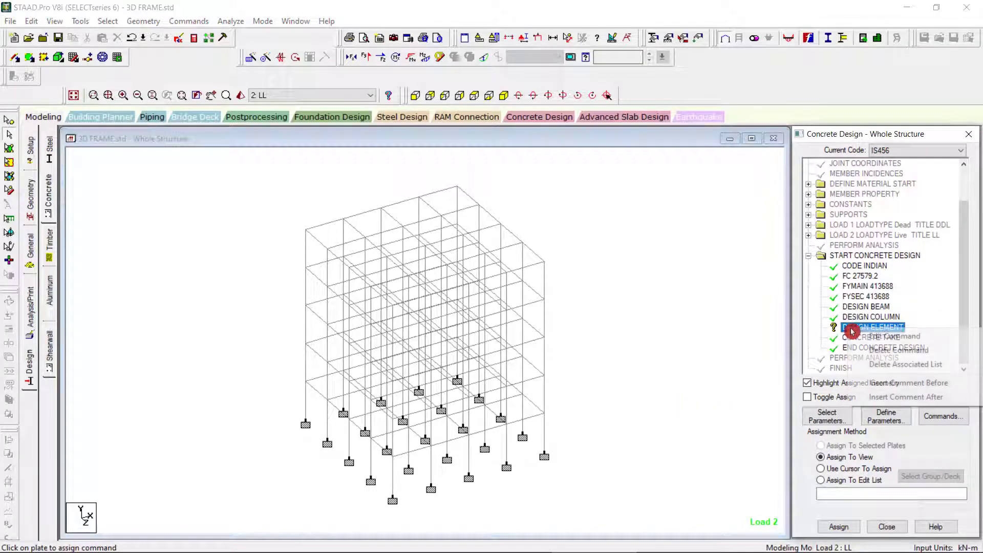
click(906, 352)
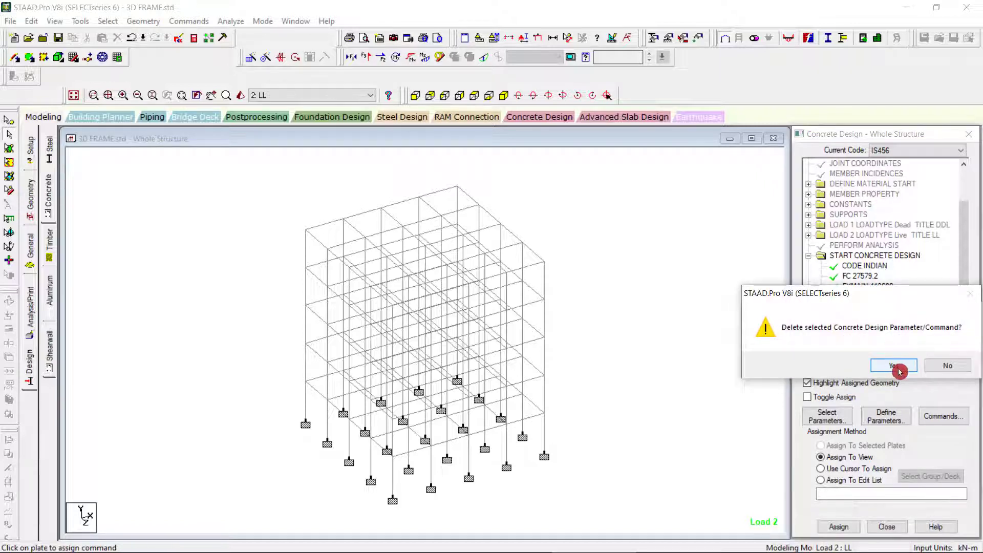
click(893, 365)
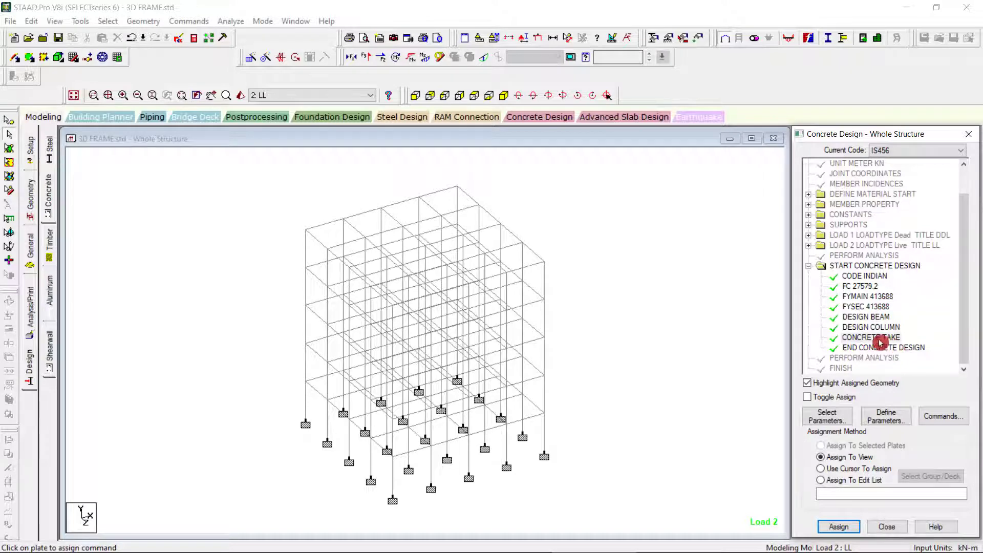
Save the modified structure, rerun the analysis and open its output file in a maximized viewer.
click(231, 22)
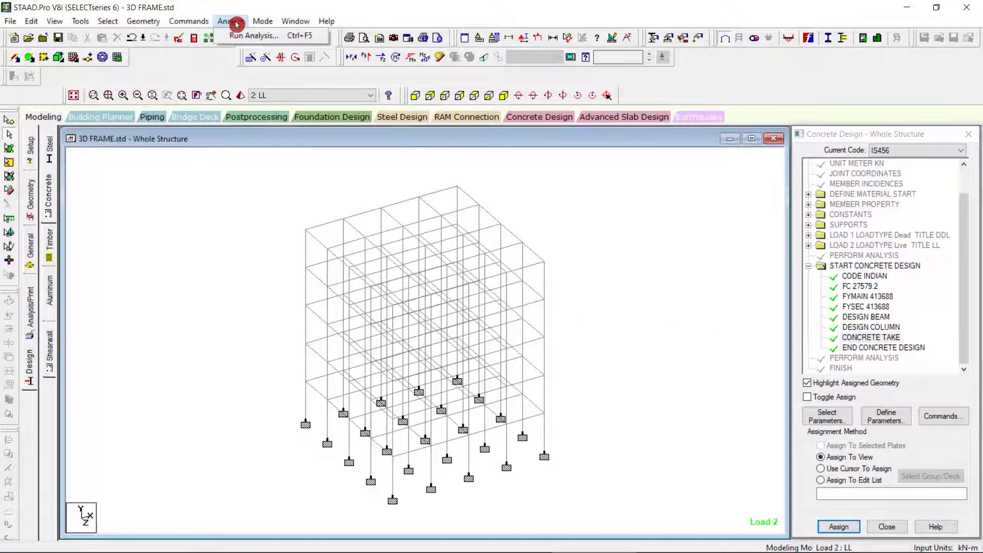
click(253, 36)
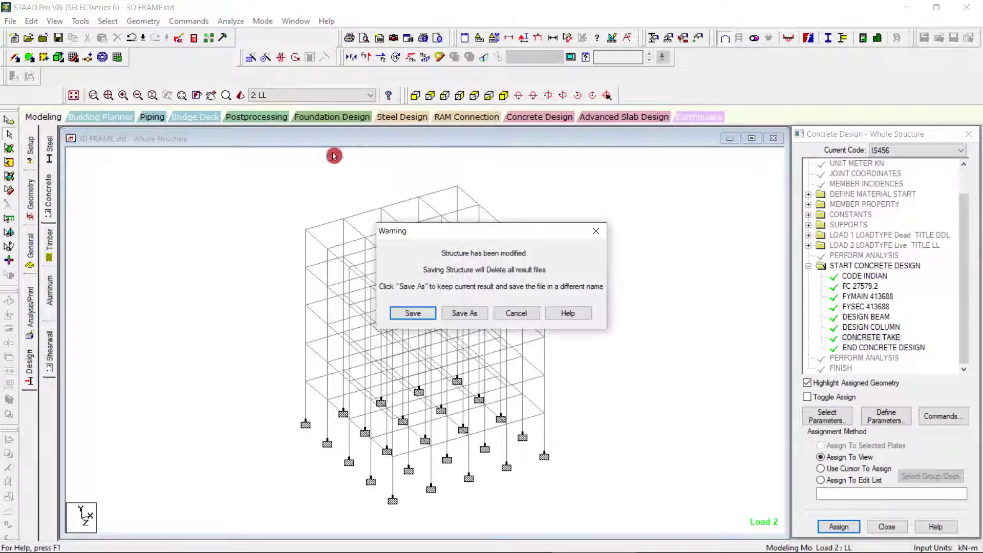
click(406, 313)
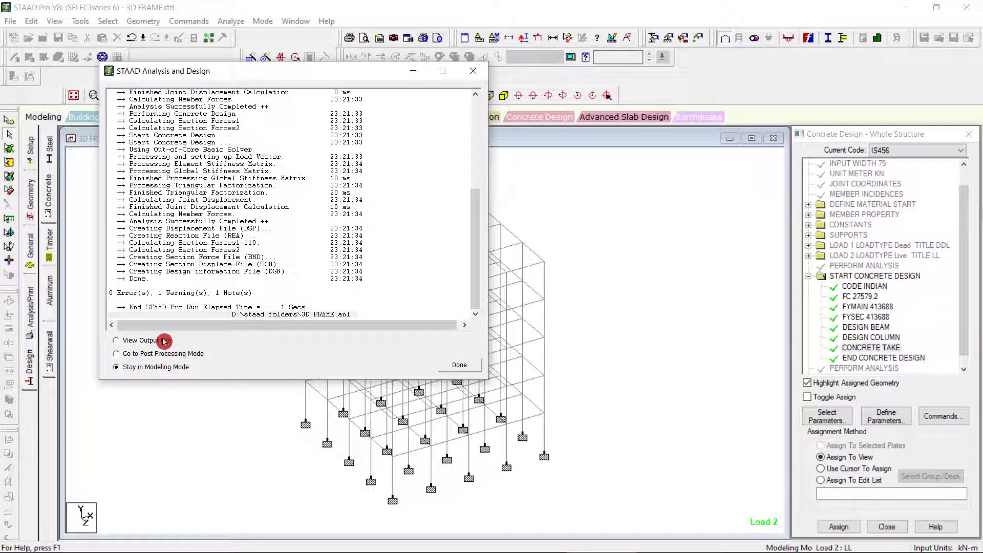
click(459, 375)
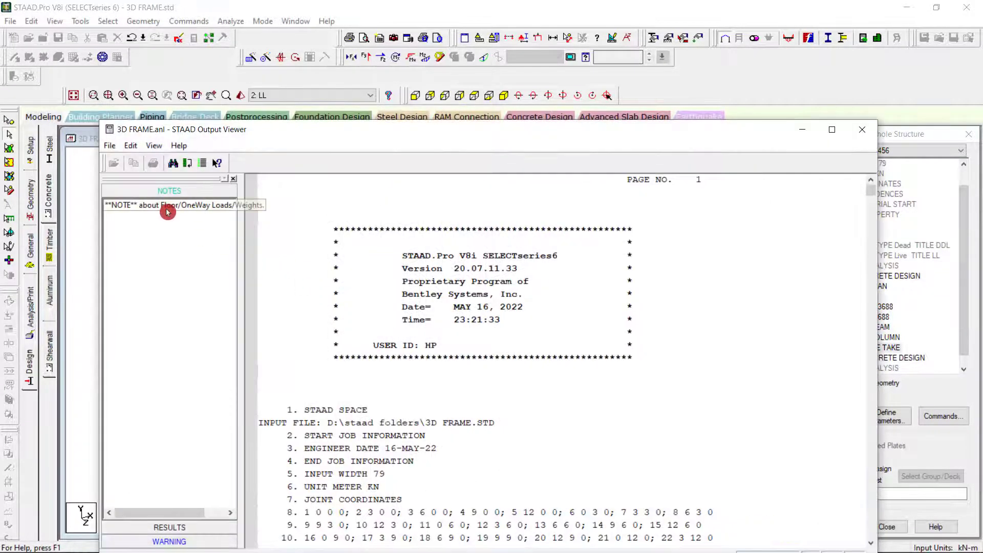
click(833, 130)
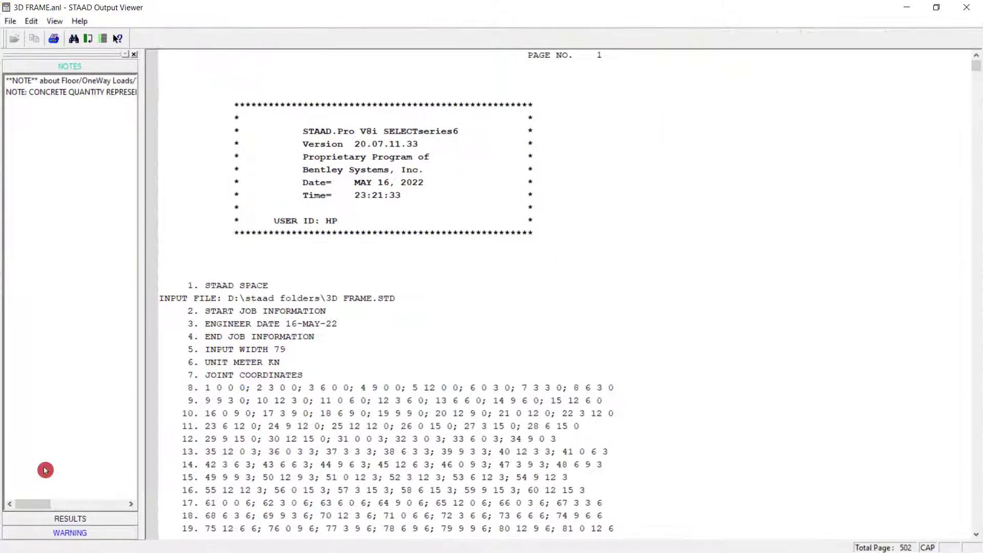
Examine the reinforcement and shear design of the beams in the output file's concrete design results, and close the file.
click(76, 526)
click(51, 135)
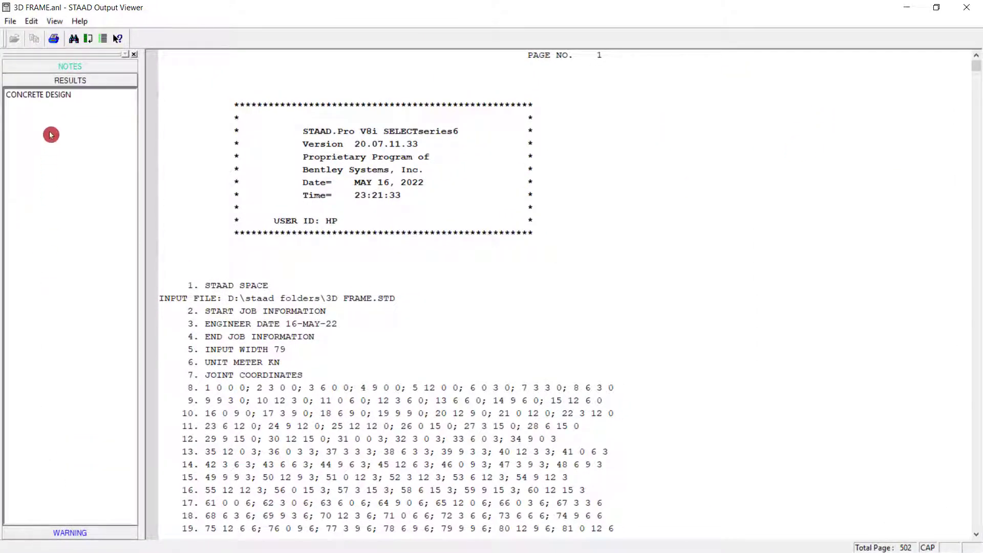
click(51, 101)
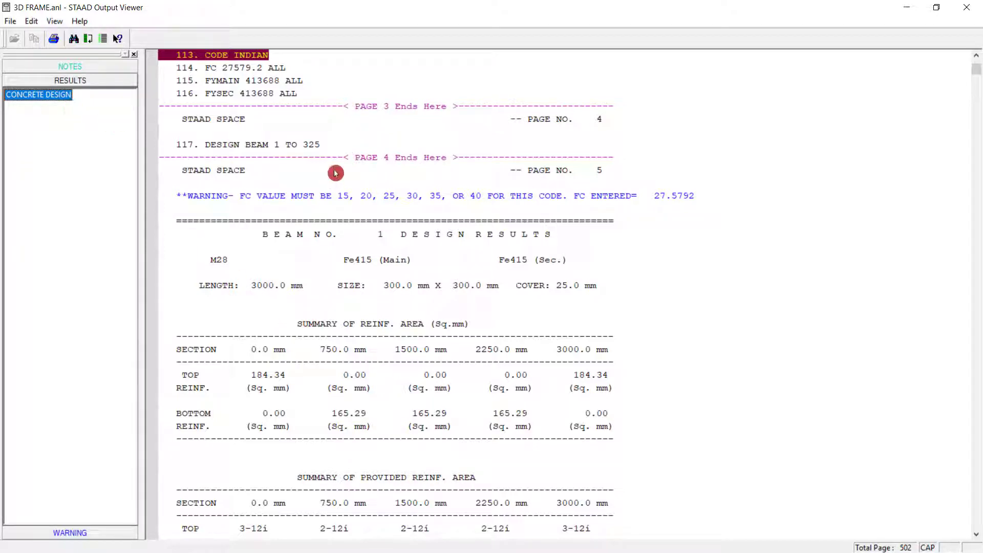
scroll(374, 217, down, 2)
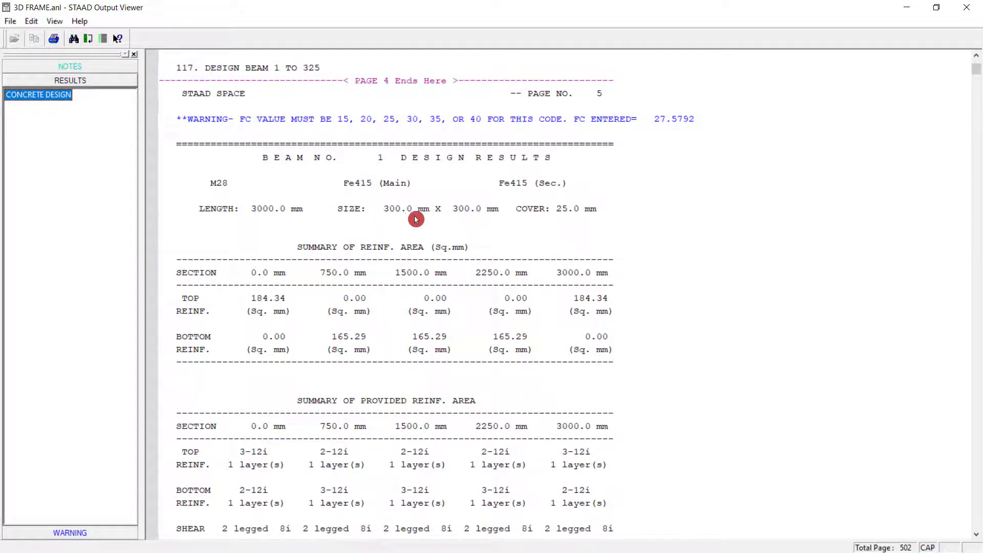
scroll(416, 219, down, 13)
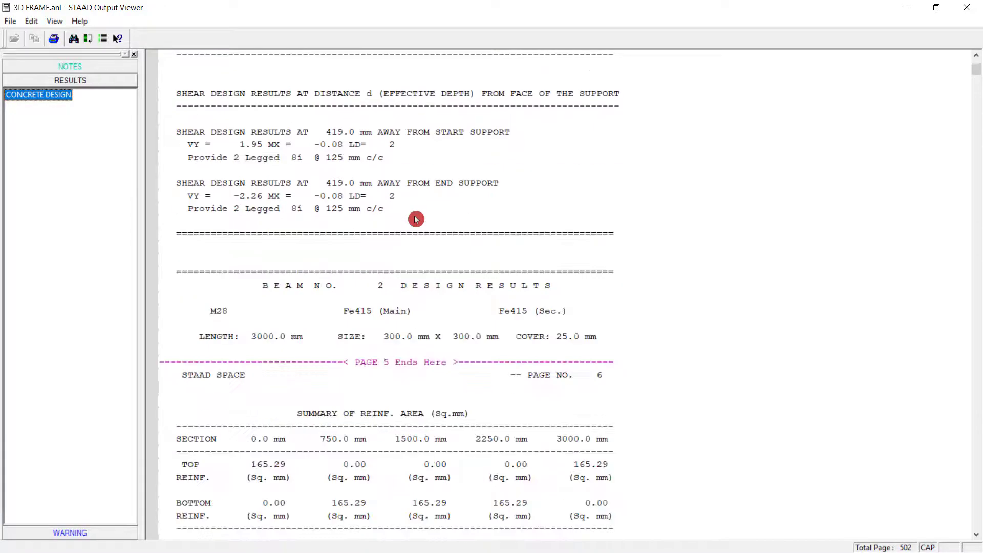
scroll(415, 219, down, 20)
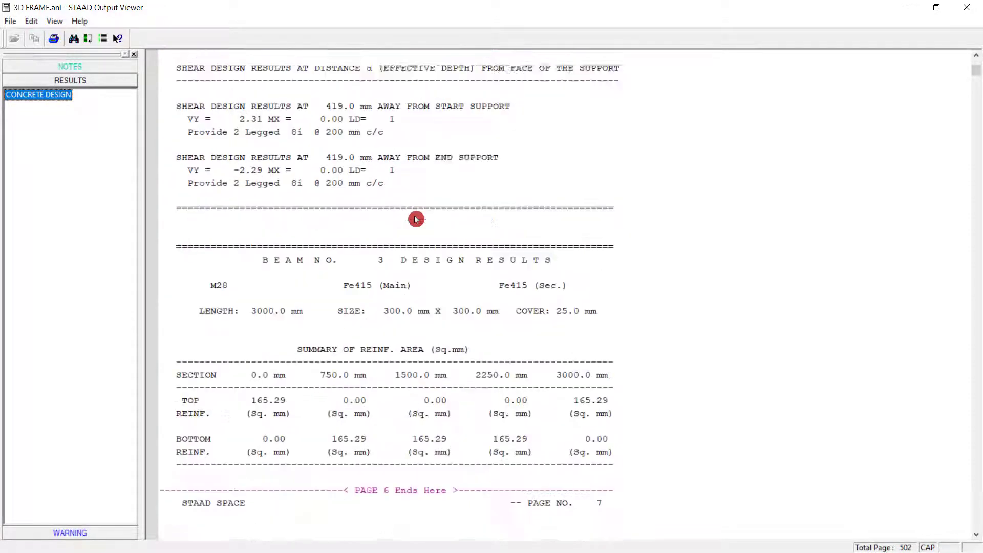
scroll(416, 219, down, 20)
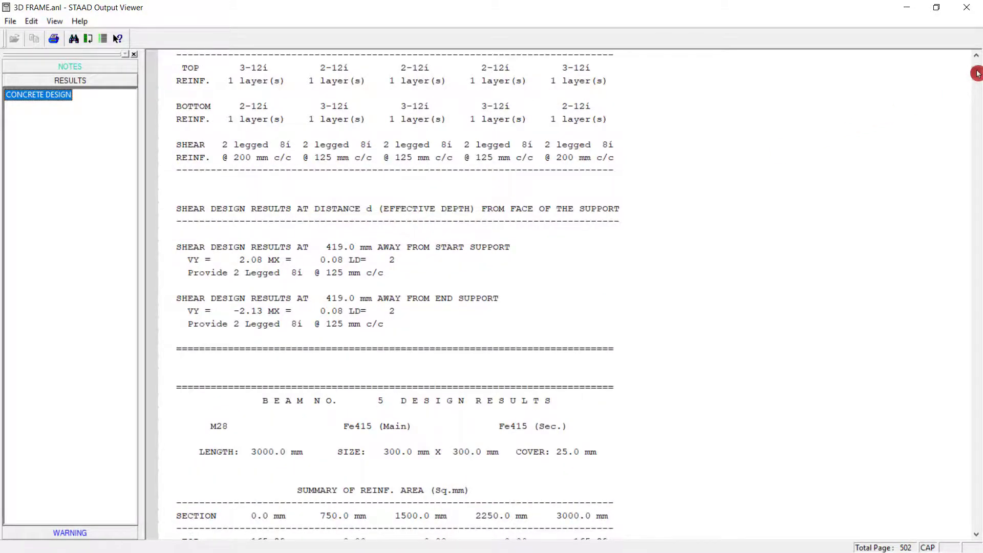
mouse_move(976, 73)
mouse_down()
mouse_move(979, 530)
mouse_move(977, 64)
mouse_move(977, 73)
mouse_up()
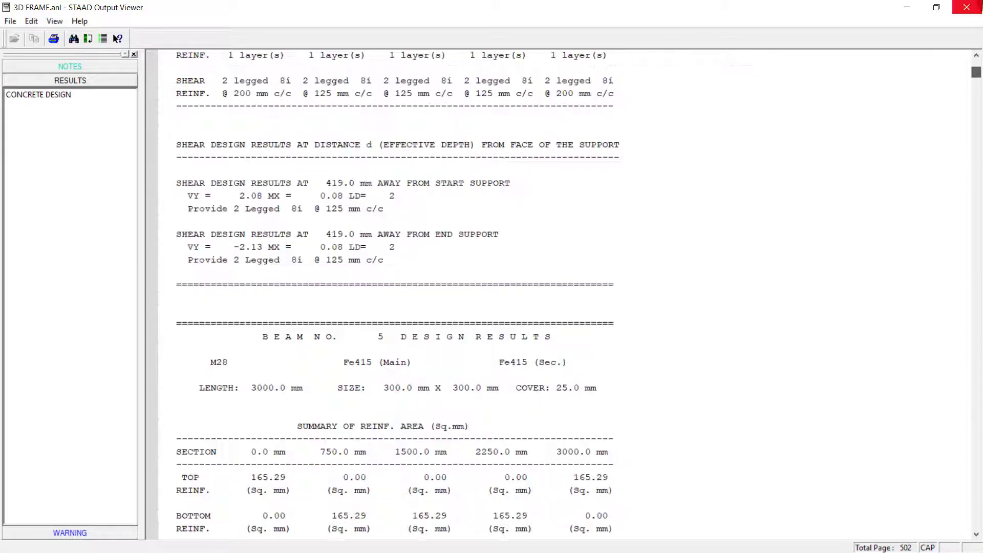
click(970, 8)
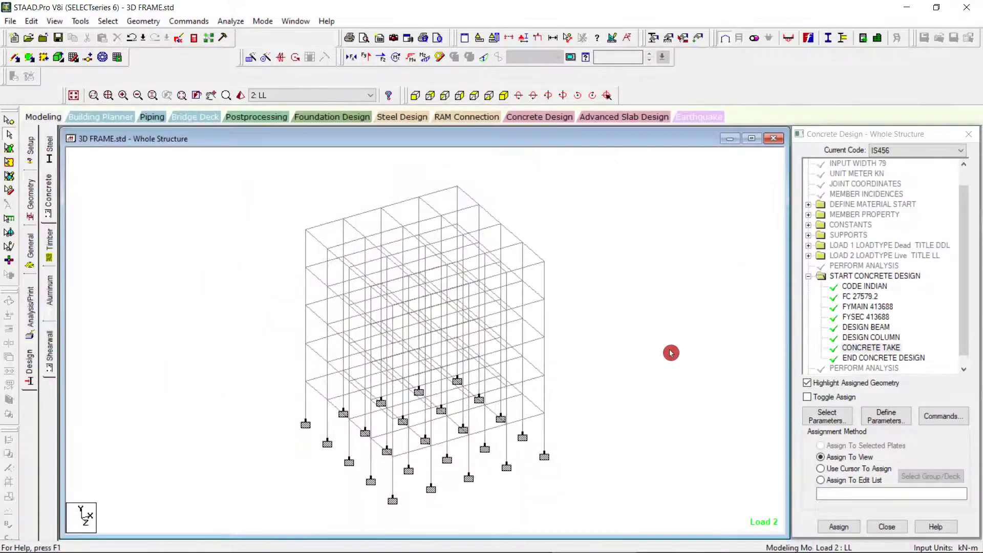
Switch to postprocessing with the displacement diagram hidden, and view the concrete design results of top-floor beam 18.
click(220, 114)
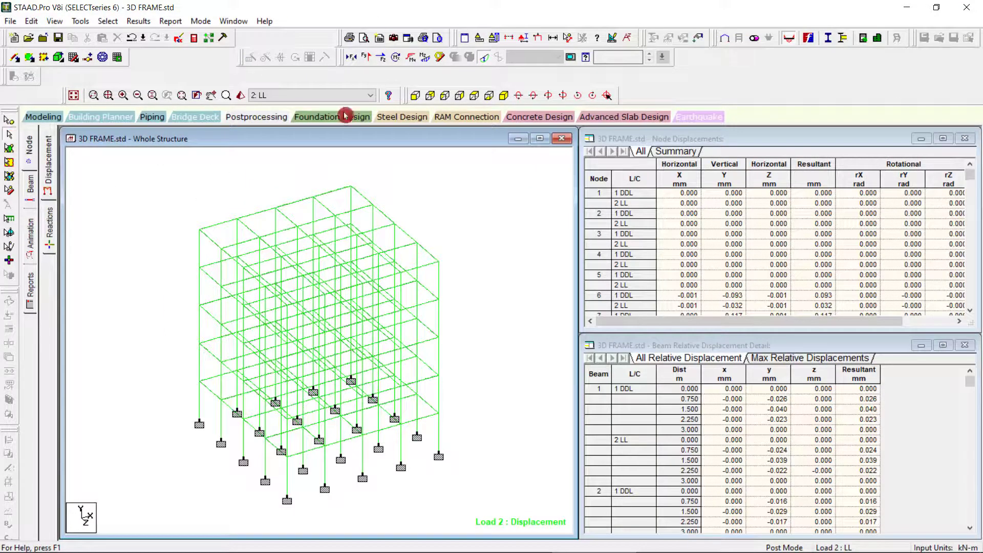
click(484, 56)
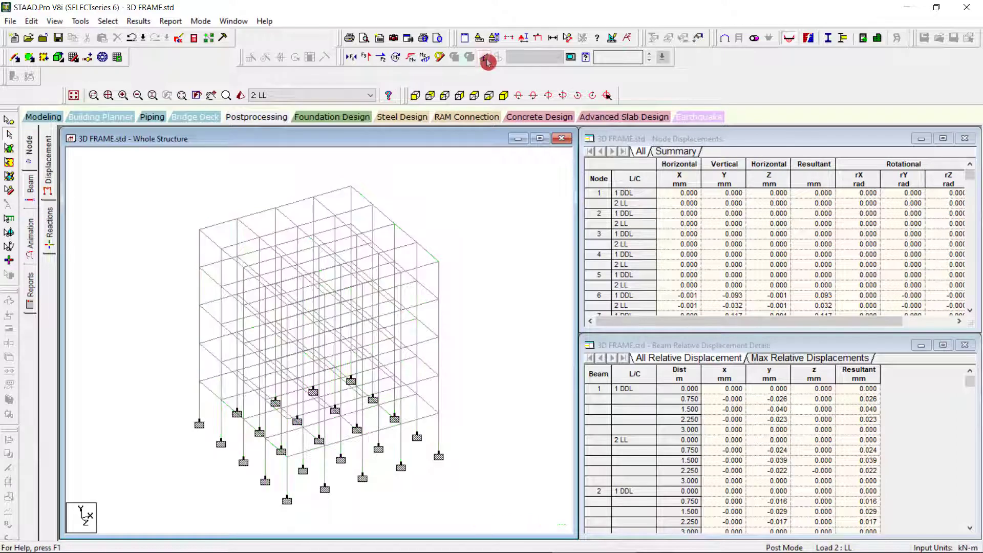
double_click(260, 218)
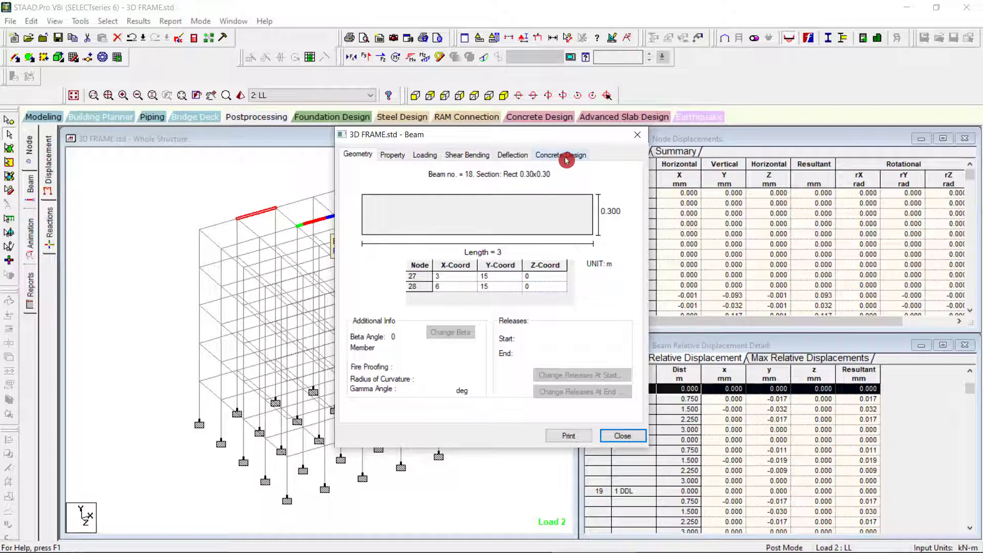
click(565, 155)
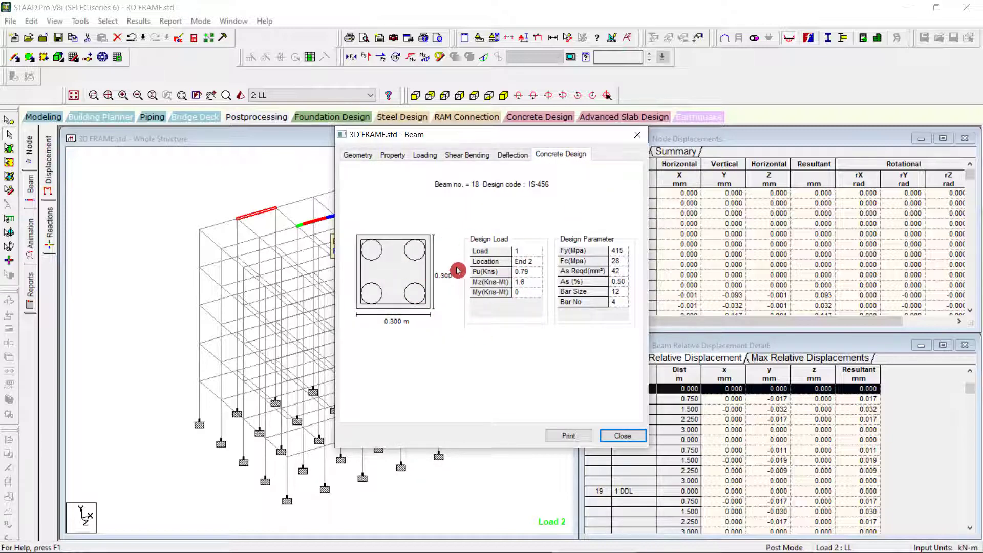
click(633, 140)
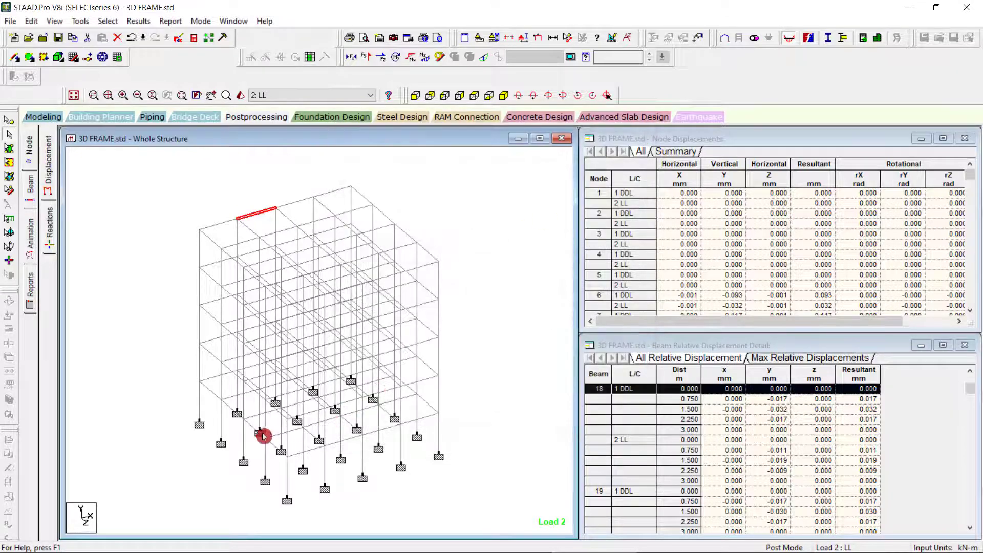
View the concrete design, deflection and shear bending results of ground-floor corner column 21.
double_click(200, 402)
click(564, 155)
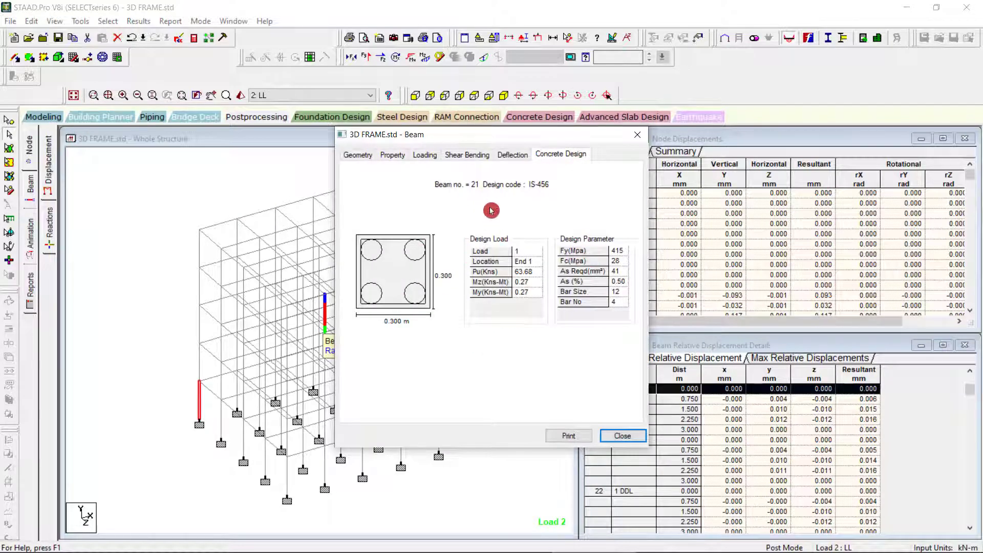
click(512, 155)
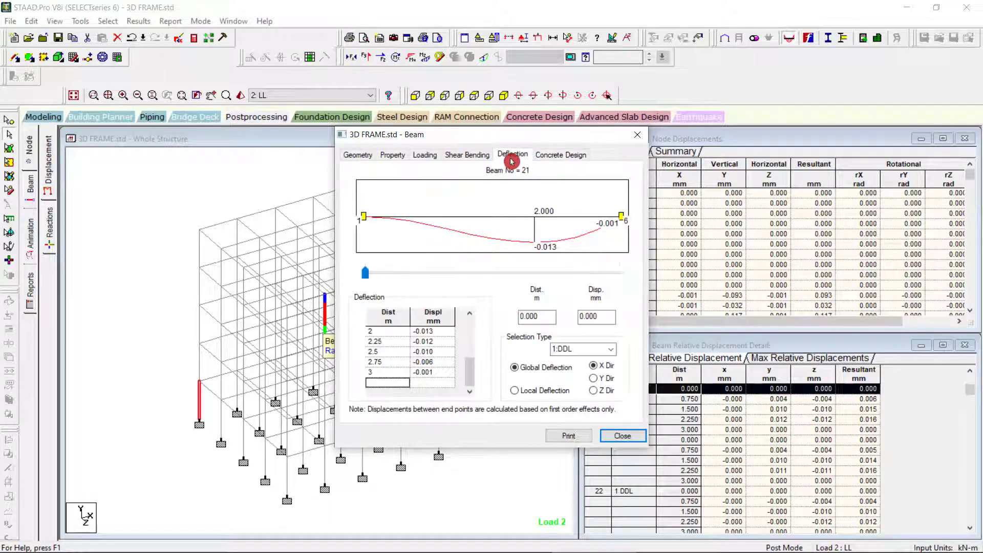
click(478, 156)
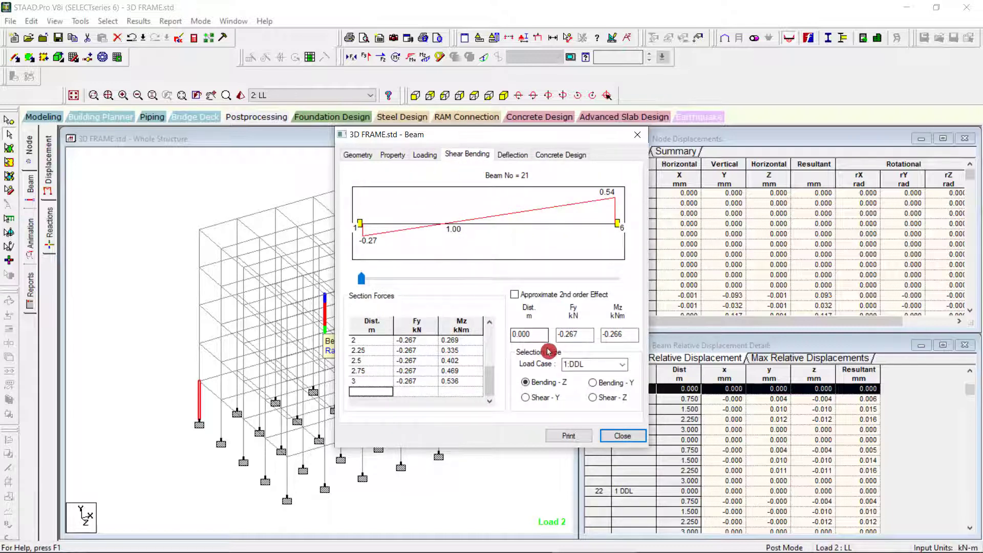
Review the loading, property and geometry details of ground-floor corner column 21, and close its member information dialog.
click(421, 155)
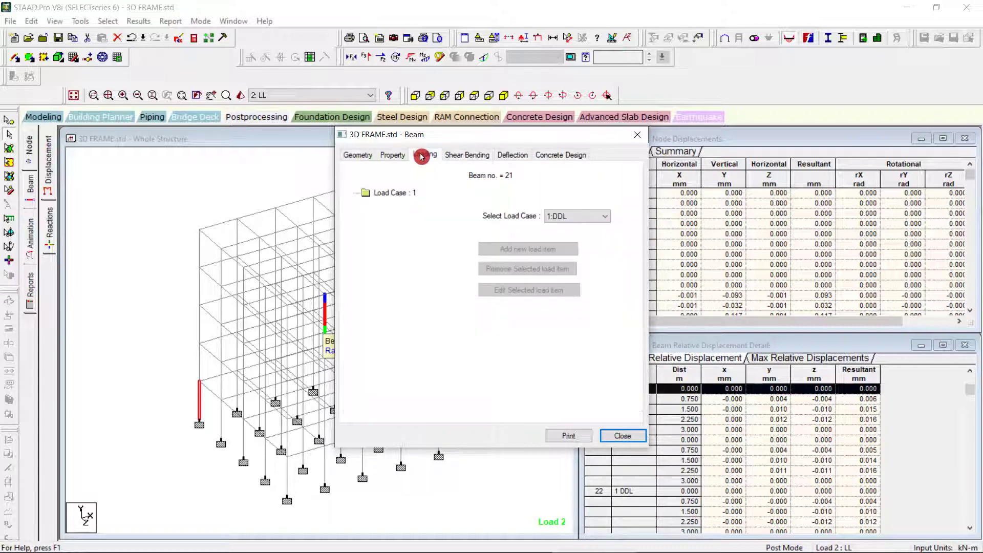
click(393, 156)
click(358, 155)
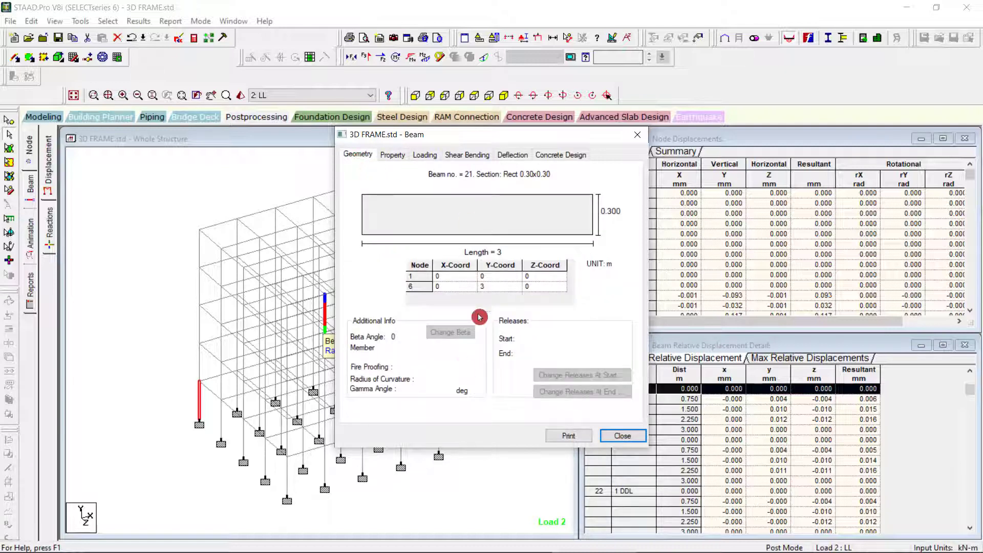
click(637, 134)
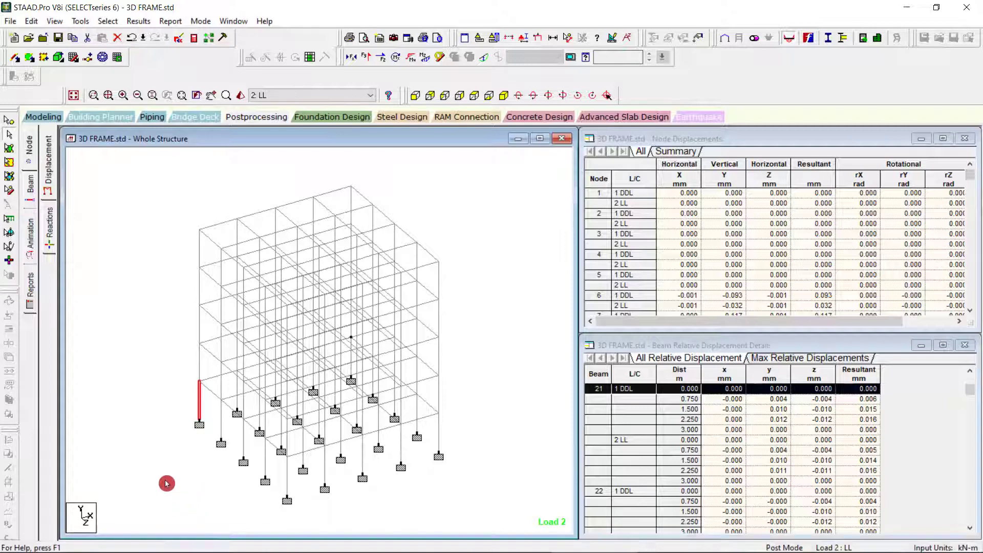
Display the support reactions of the whole structure, and examine the reaction table and statics check results.
click(48, 225)
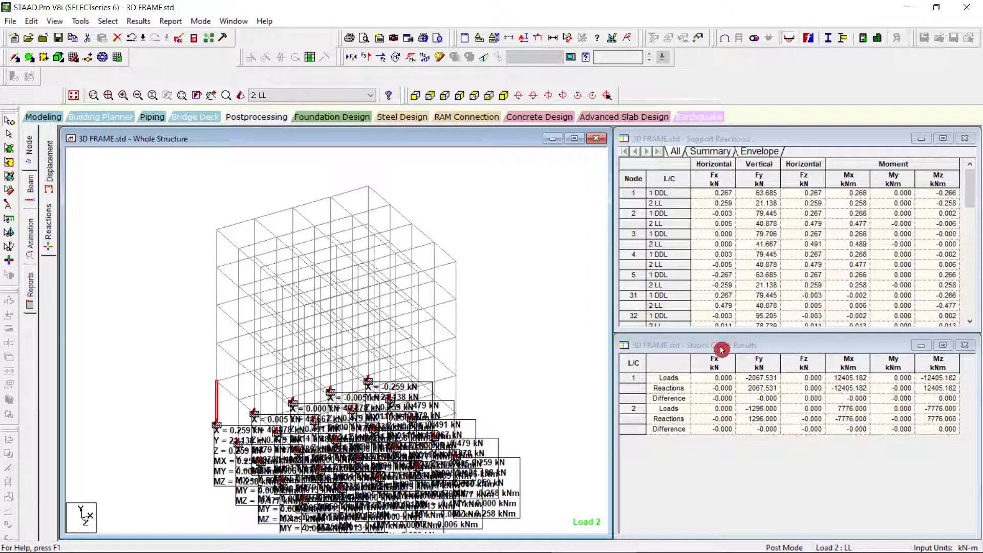
click(971, 190)
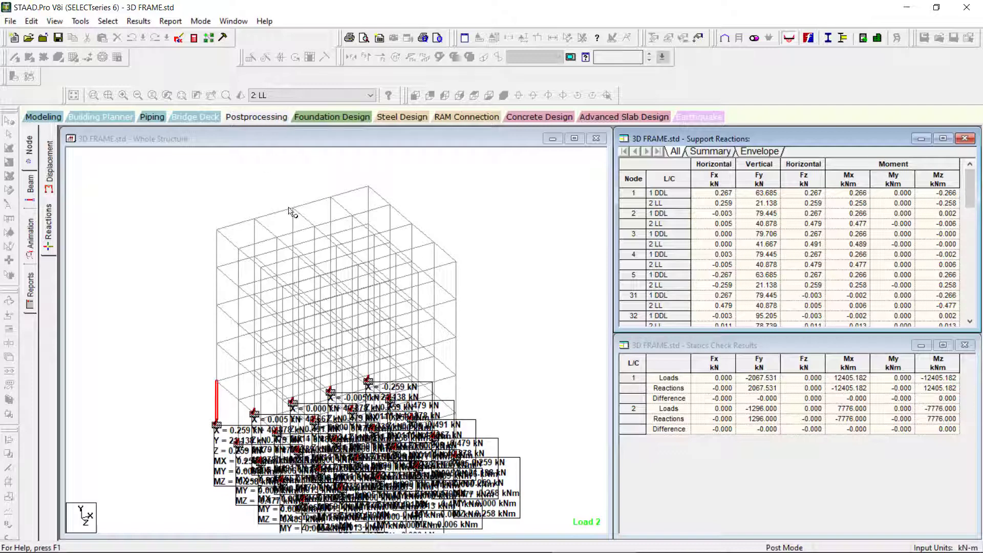
click(58, 207)
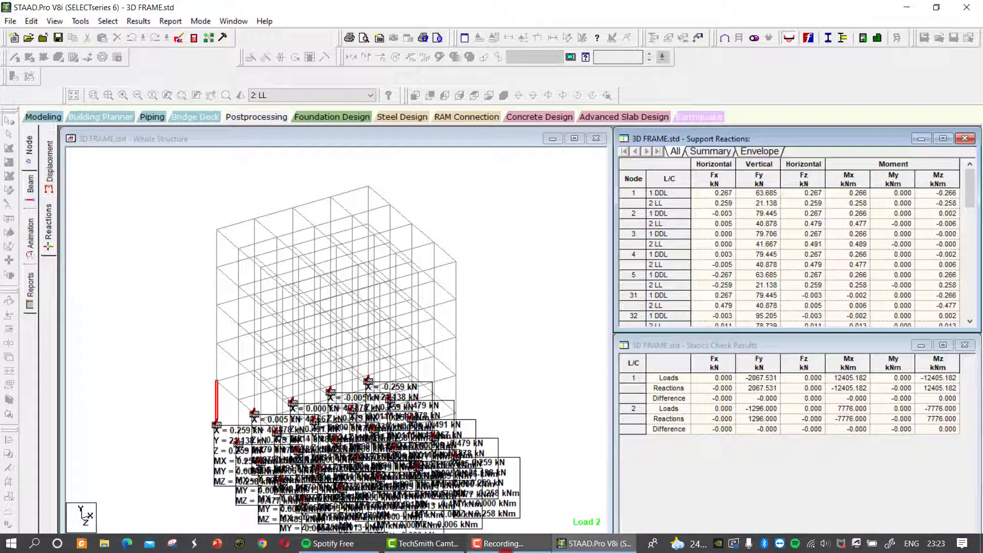
click(499, 543)
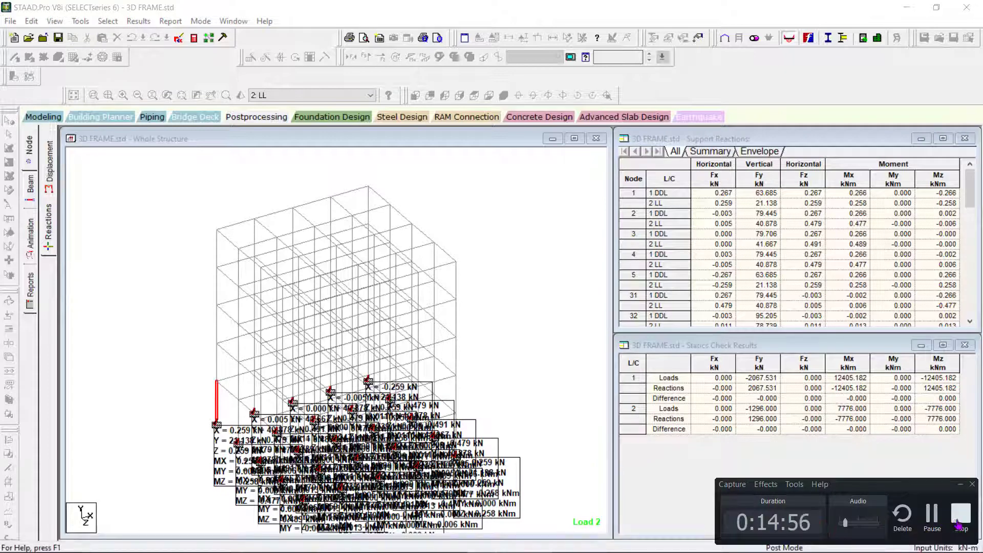